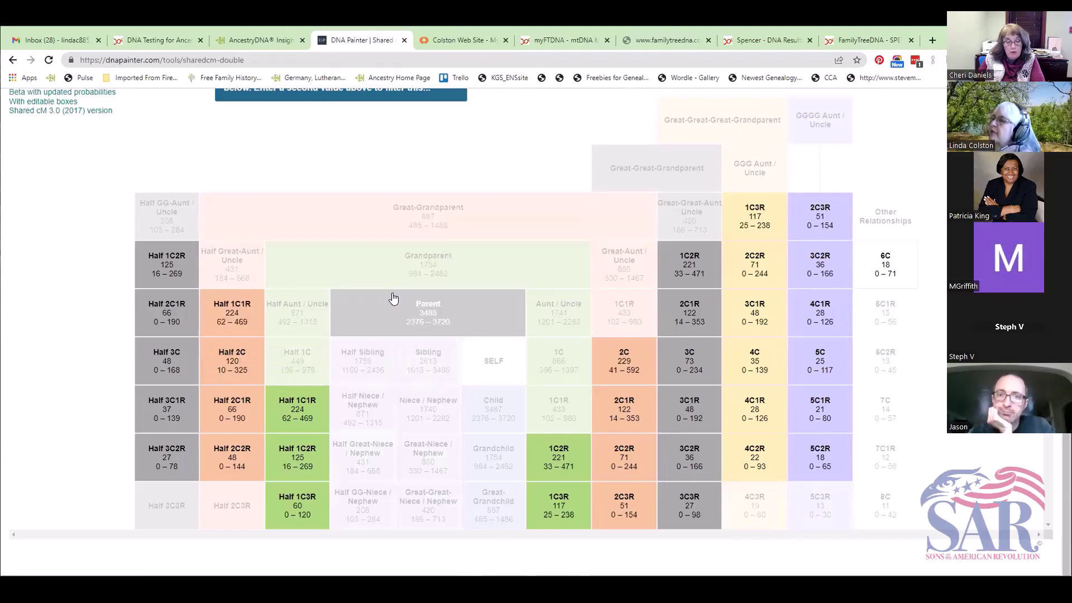
Switch to the AncestryDNA insights page and review its DNA Story, DNA Matches and ThruLines cards.
scroll(397, 296, "up", 3)
scroll(401, 270, "up", 5)
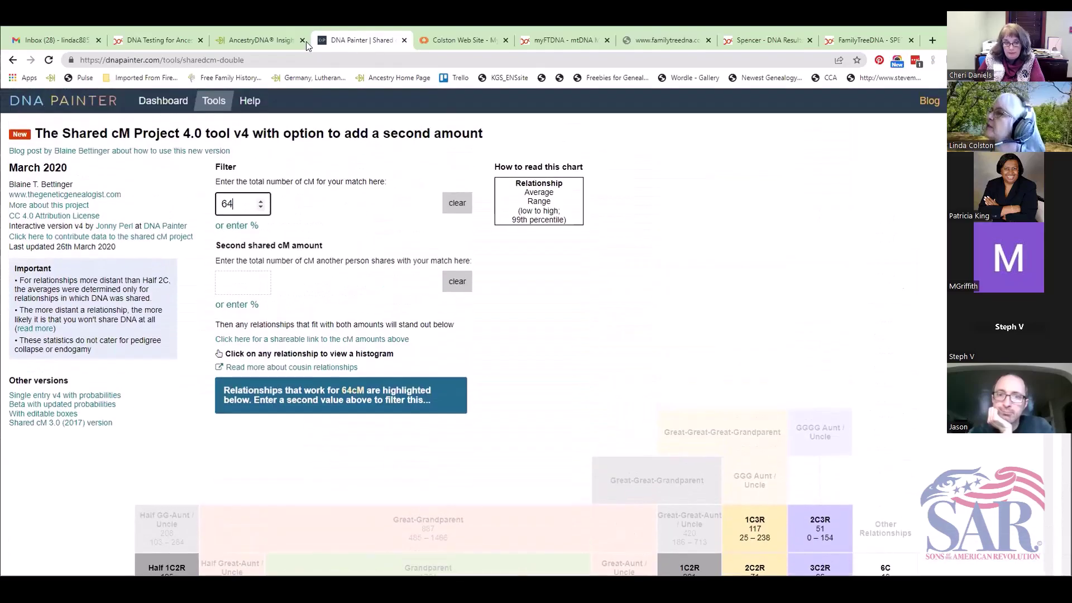
left_click(254, 41)
scroll(362, 302, "down", 5)
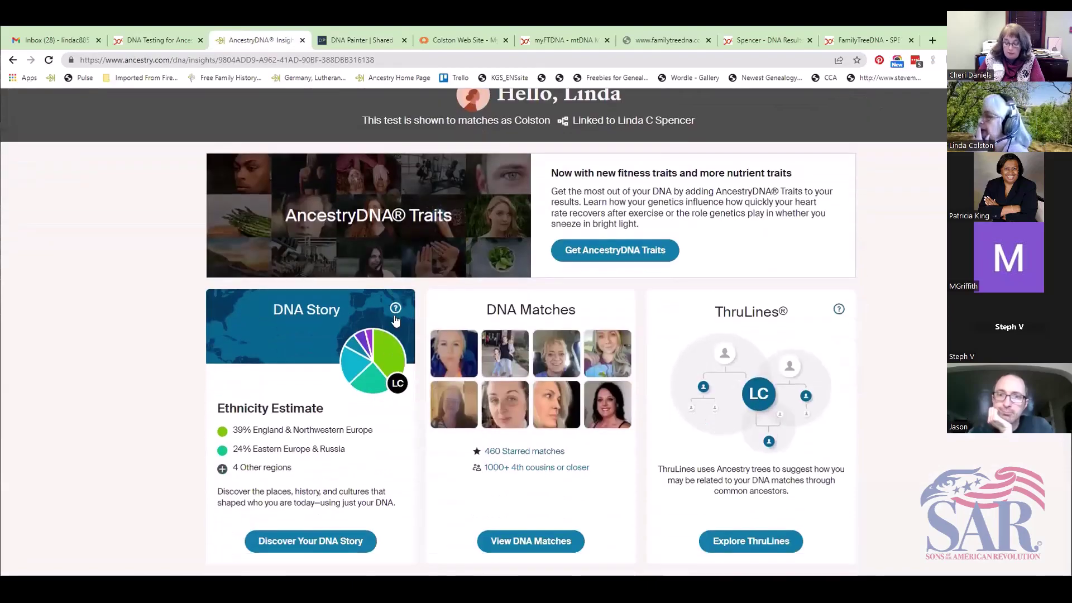
scroll(399, 326, "down", 1)
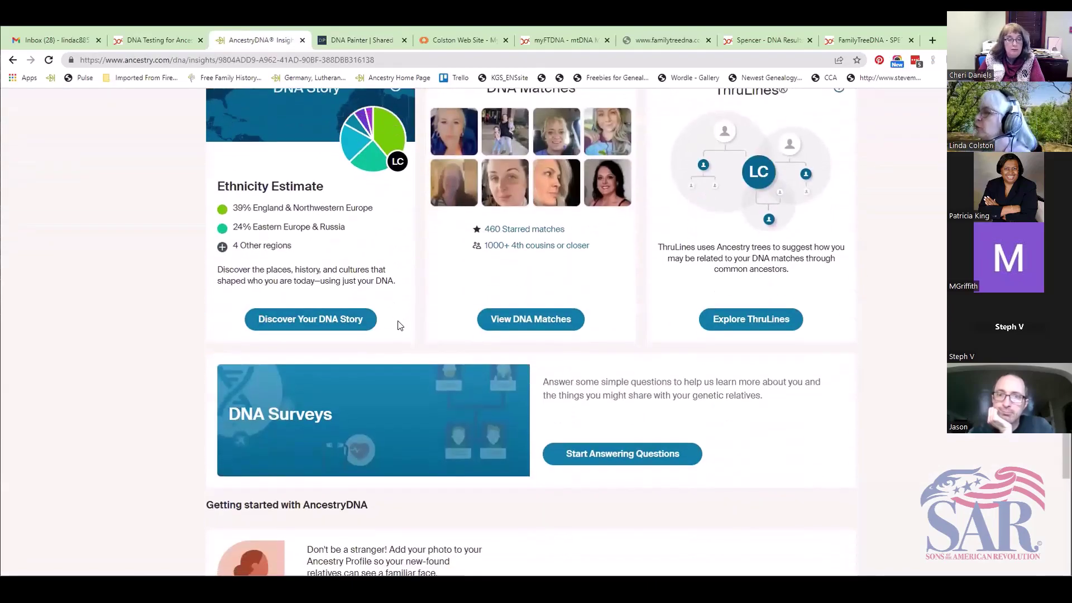
scroll(368, 320, "up", 1)
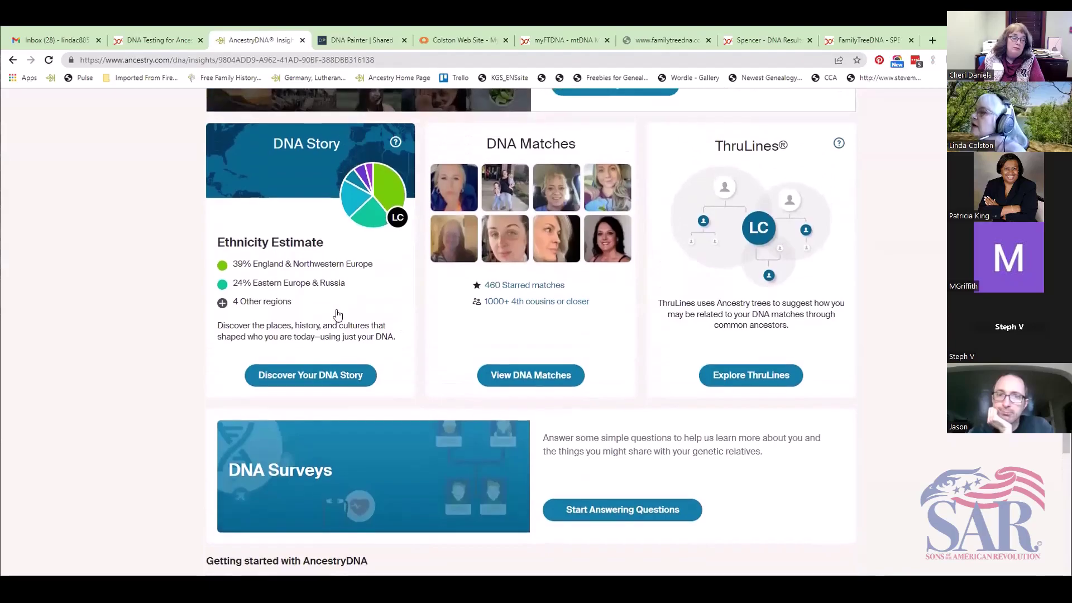
scroll(328, 316, "up", 2)
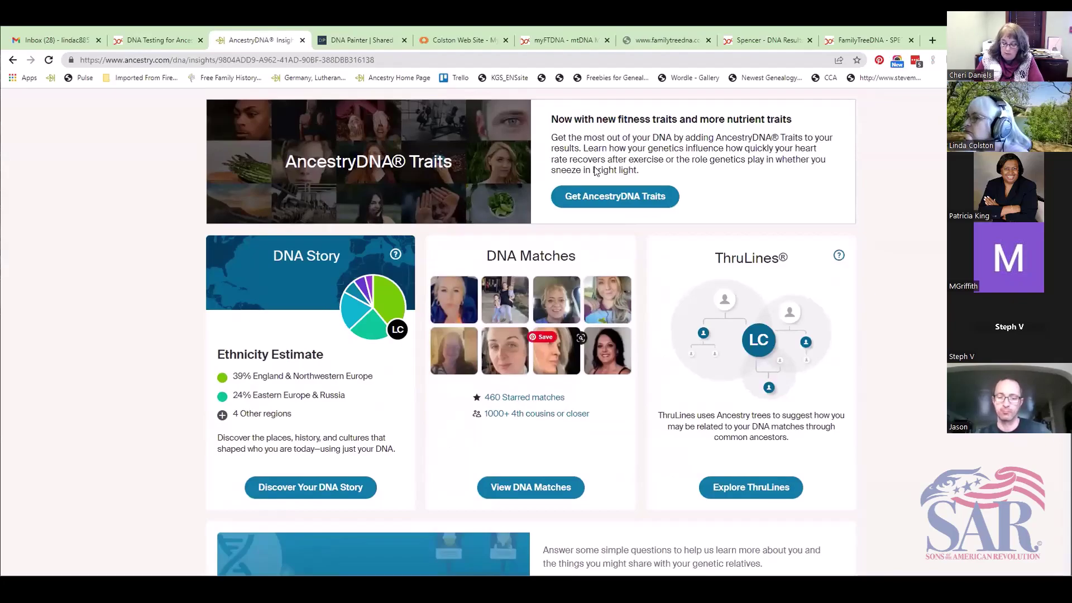
Return to DNA Painter's Shared cM tool and review its filter section, notes and list of other versions.
left_click(362, 42)
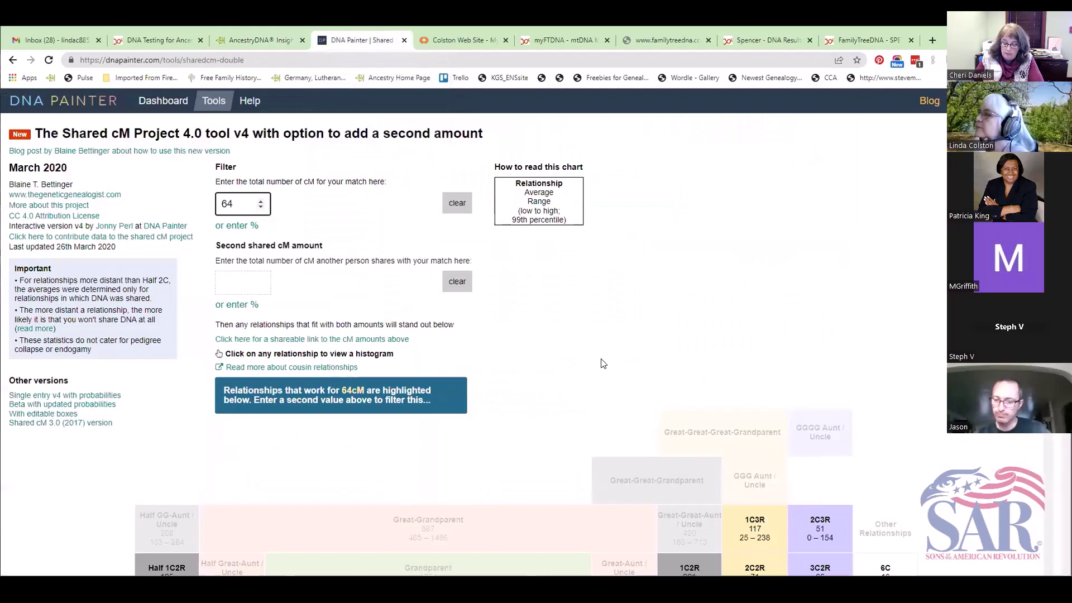
scroll(602, 363, "down", 3)
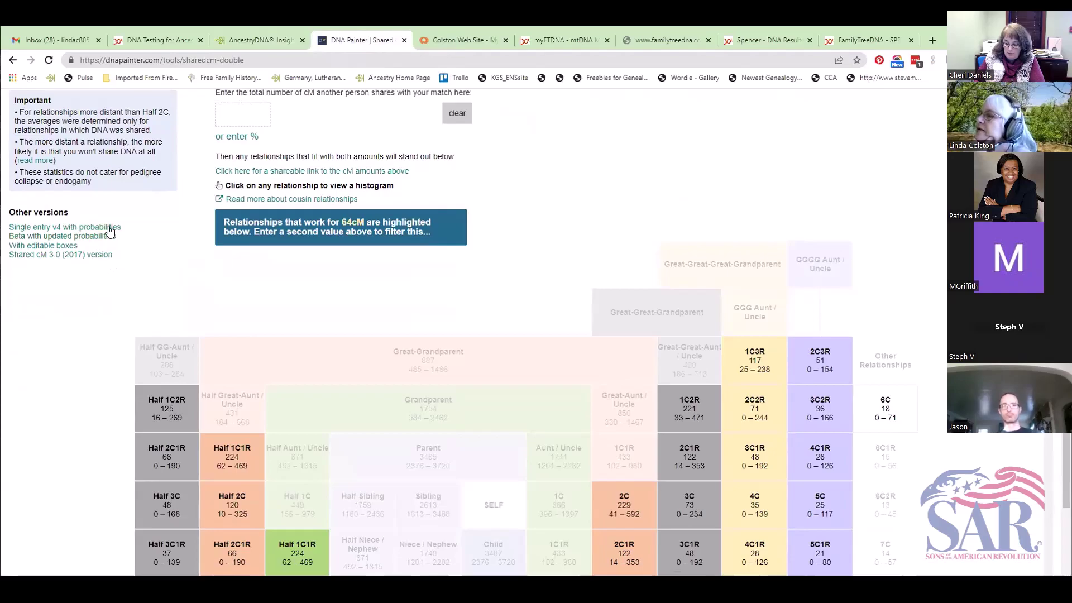
scroll(138, 268, "down", 2)
scroll(138, 268, "up", 4)
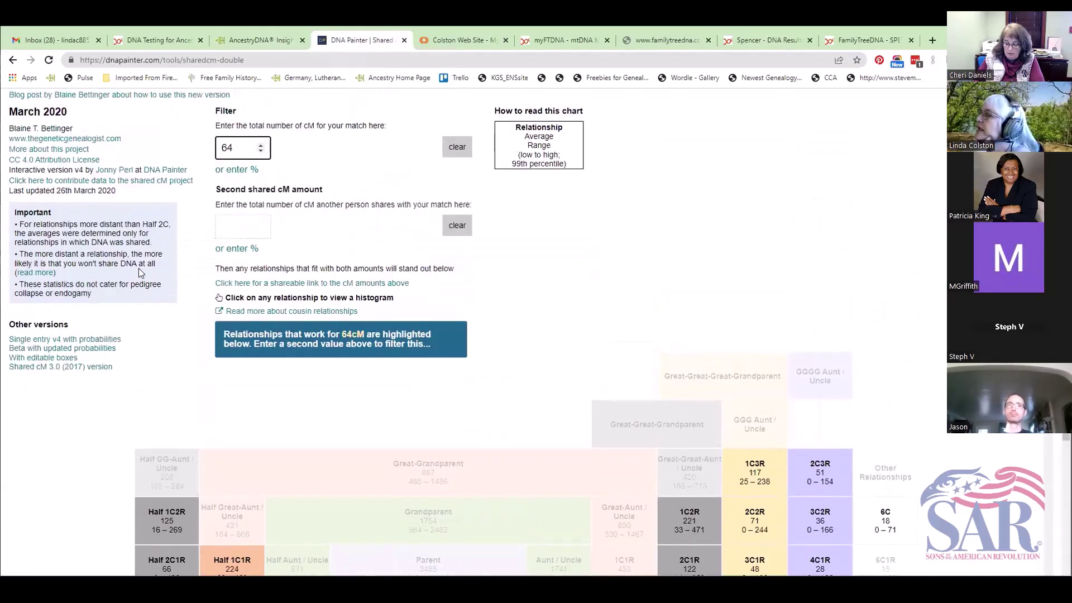
scroll(270, 187, "up", 1)
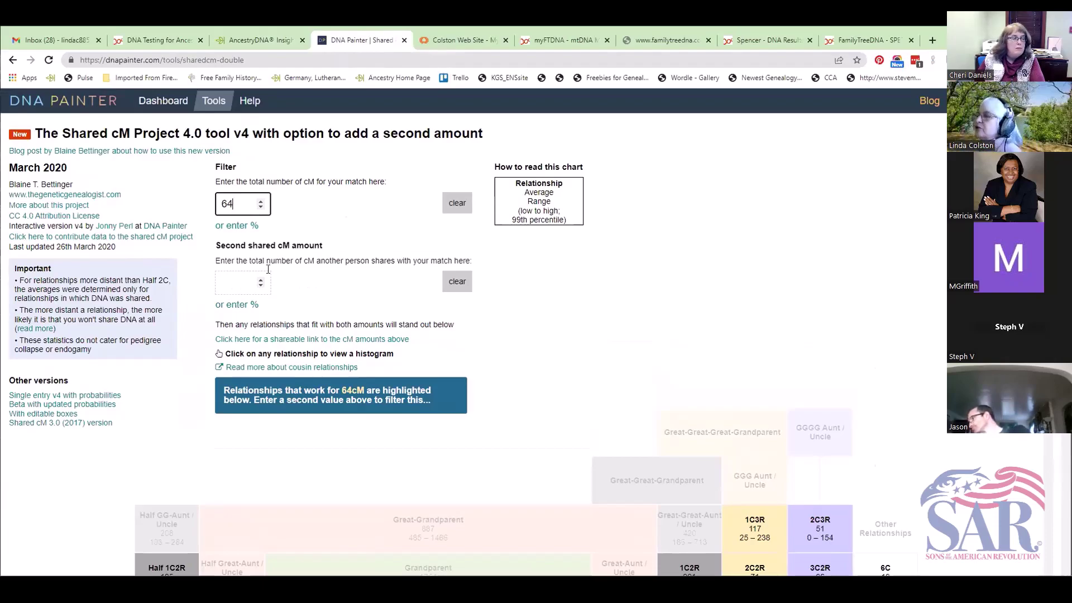
scroll(426, 294, "down", 3)
scroll(382, 285, "up", 3)
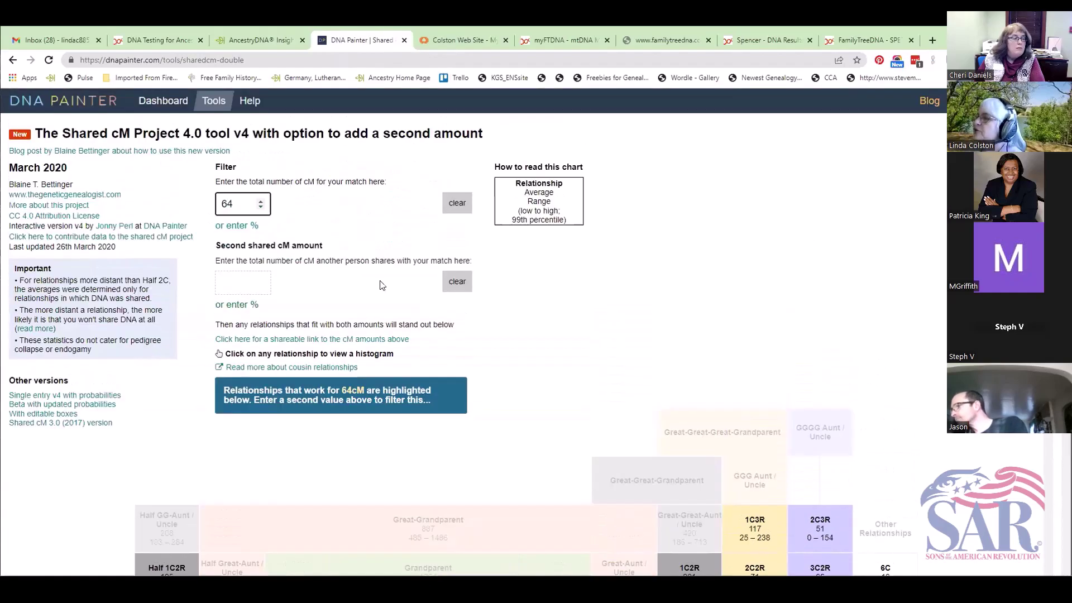
Open the beta version of the Shared cM tool with updated probabilities and examine its relationship chart.
left_click(82, 405)
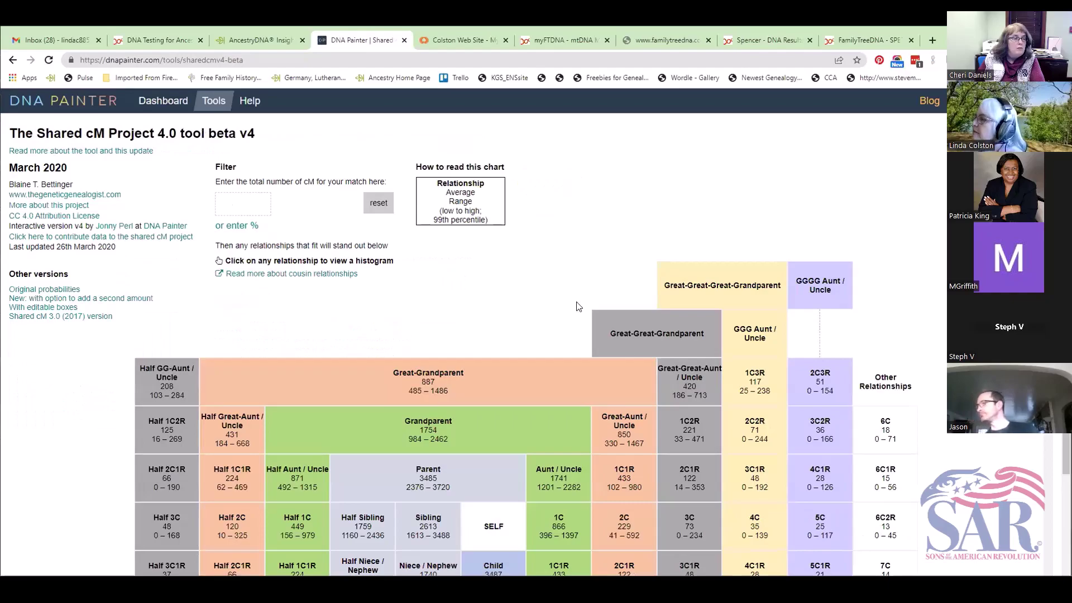
scroll(519, 282, "down", 2)
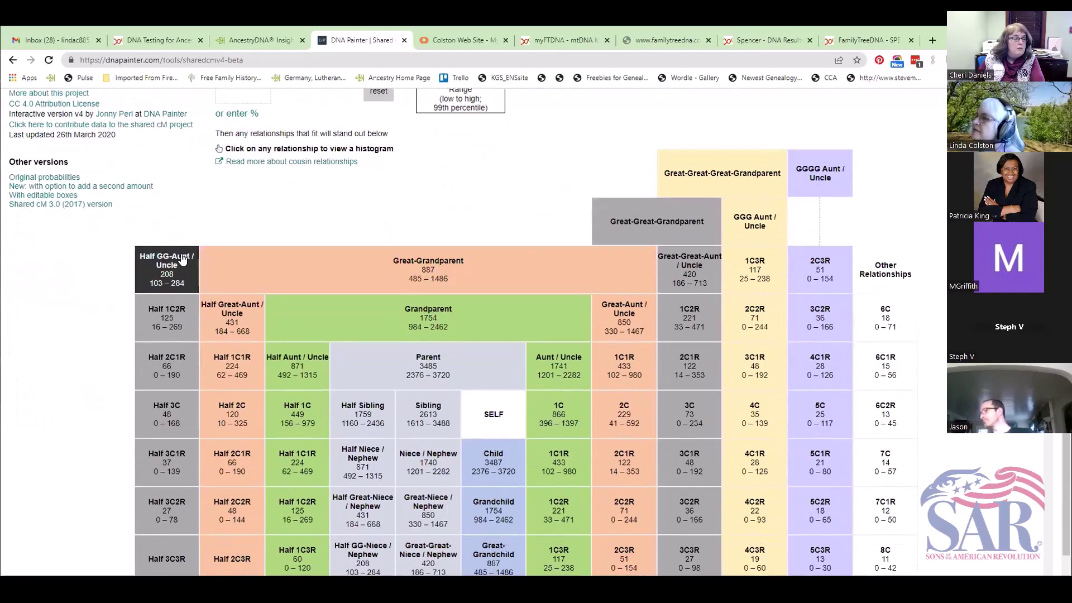
scroll(391, 259, "down", 1)
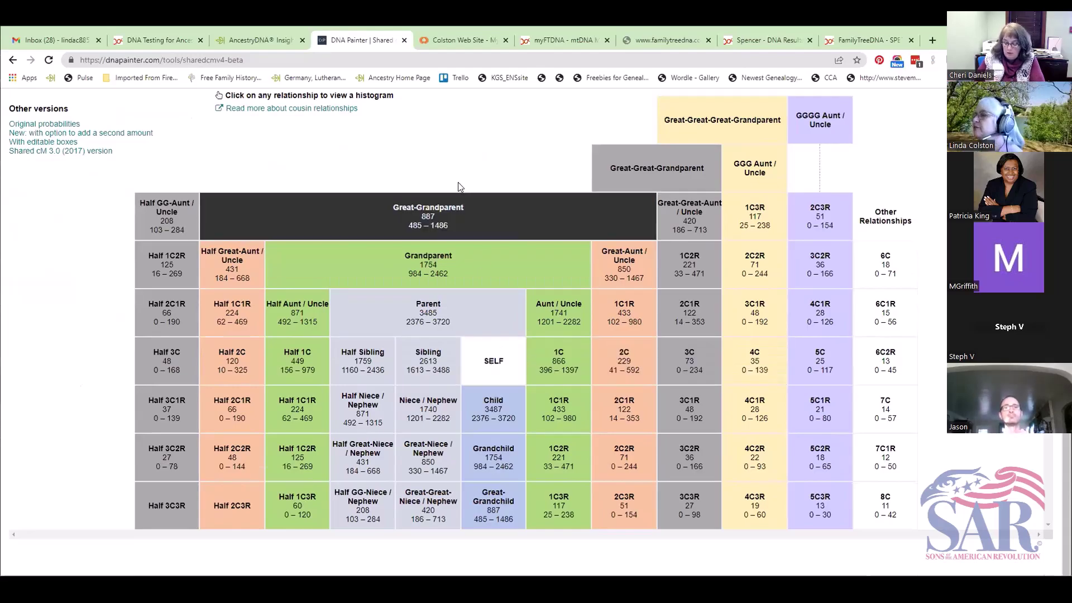
scroll(414, 153, "up", 2)
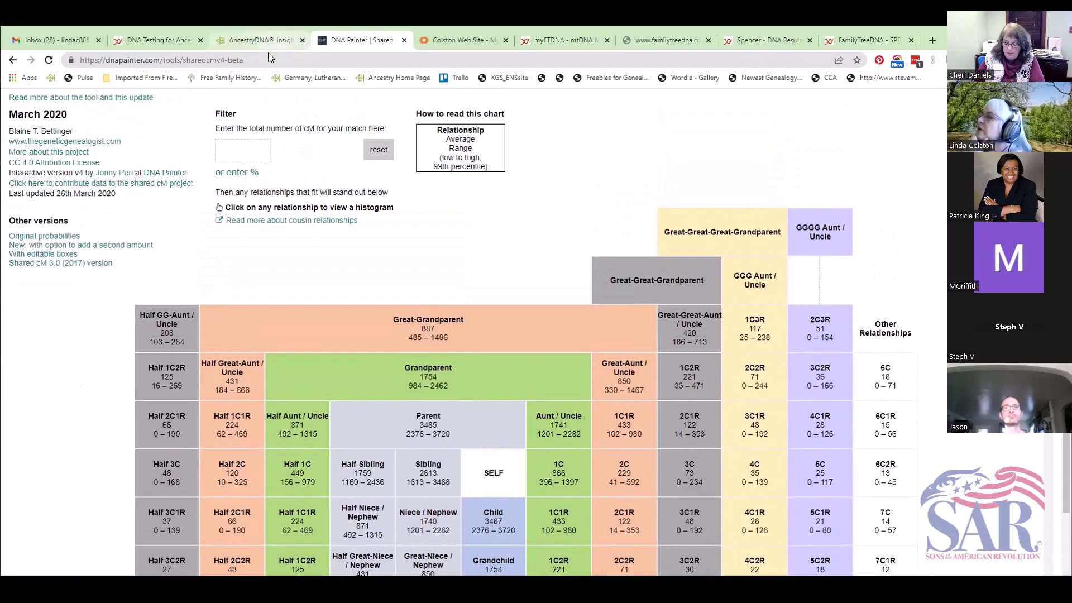
left_click(265, 41)
scroll(313, 297, "down", 2)
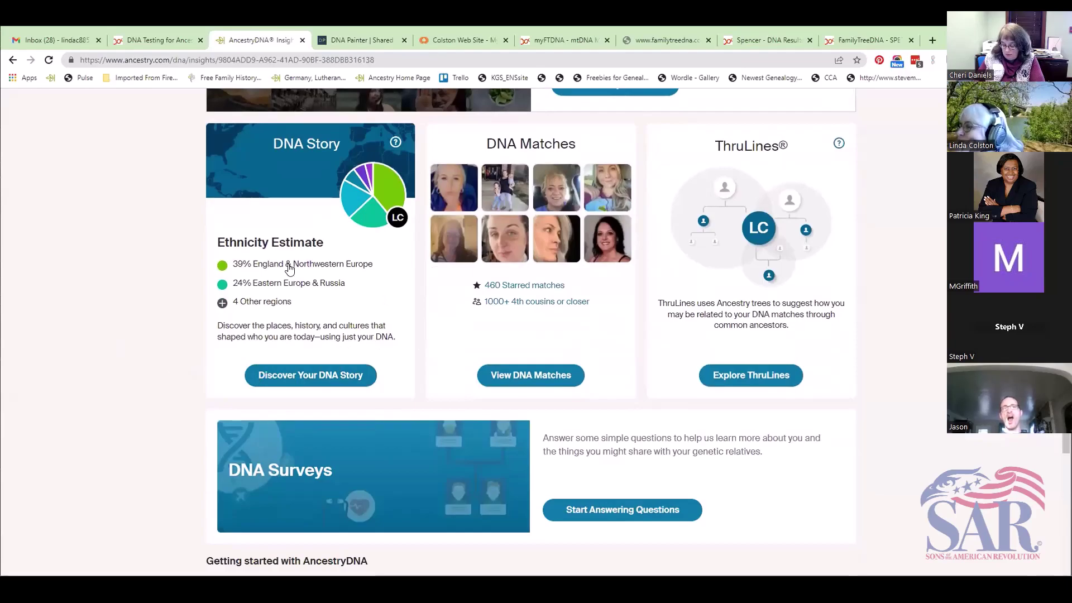
left_click(362, 42)
scroll(521, 233, "down", 2)
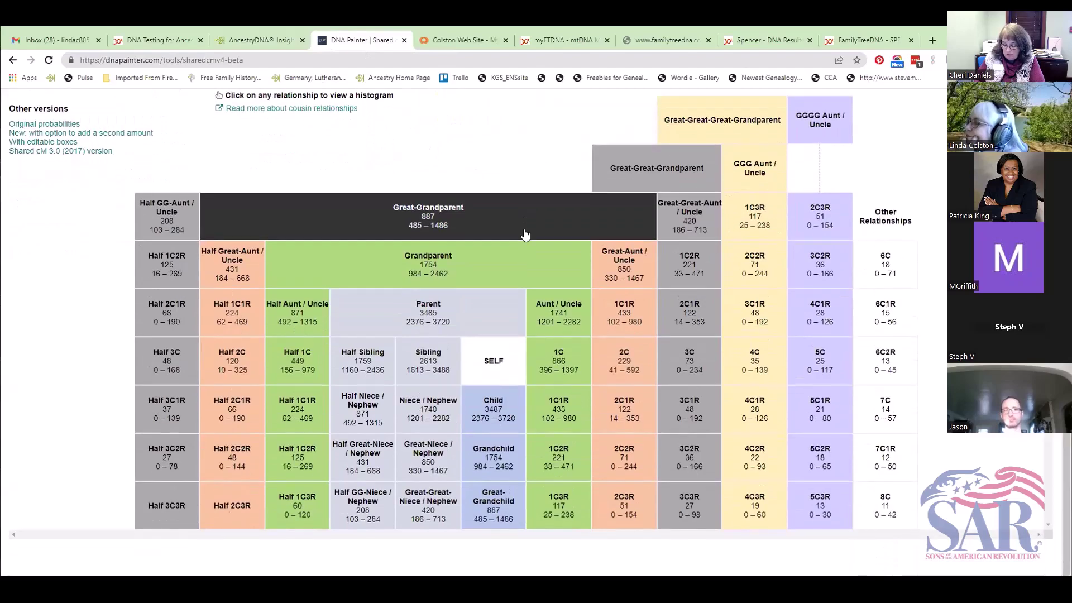
scroll(522, 232, "up", 2)
Open the DNA matches page on AncestryDNA, reloading it if needed, and dismiss the family-side introduction.
left_click(257, 41)
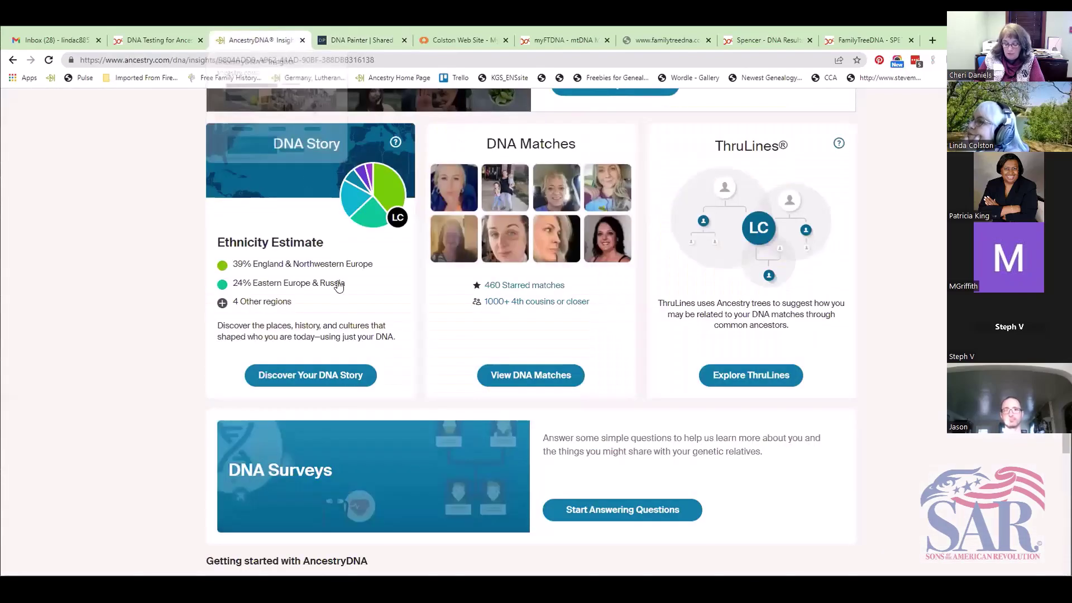
scroll(331, 283, "up", 4)
scroll(331, 284, "down", 4)
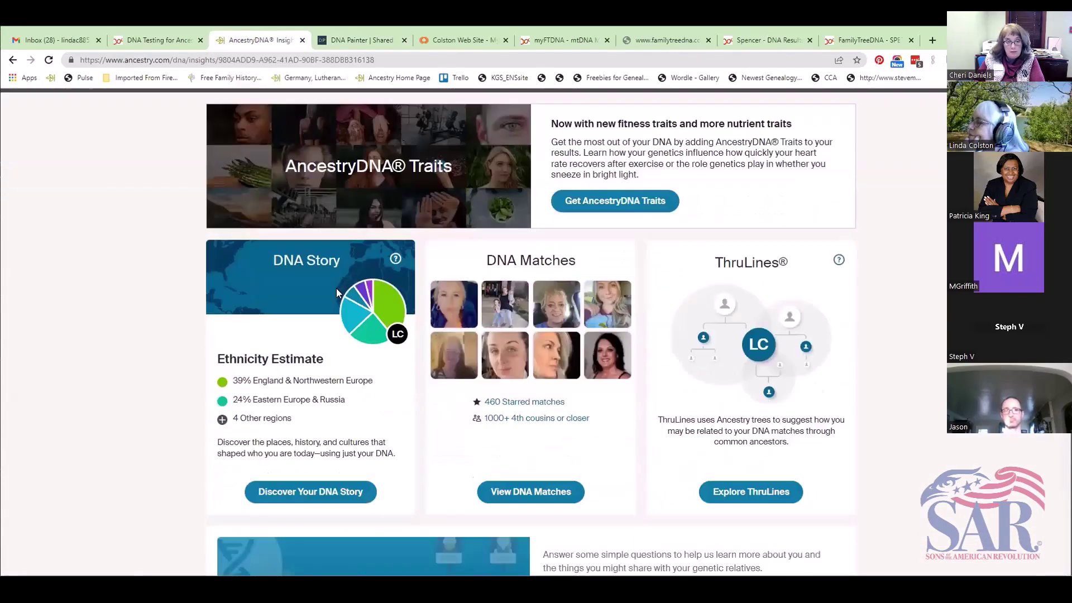
left_click(501, 373)
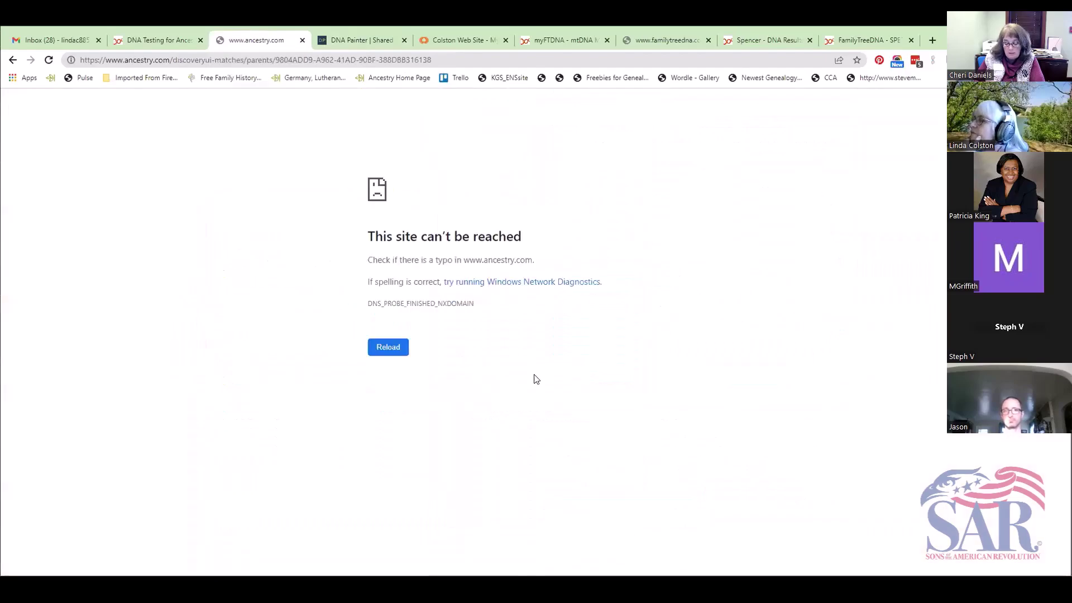
left_click(392, 348)
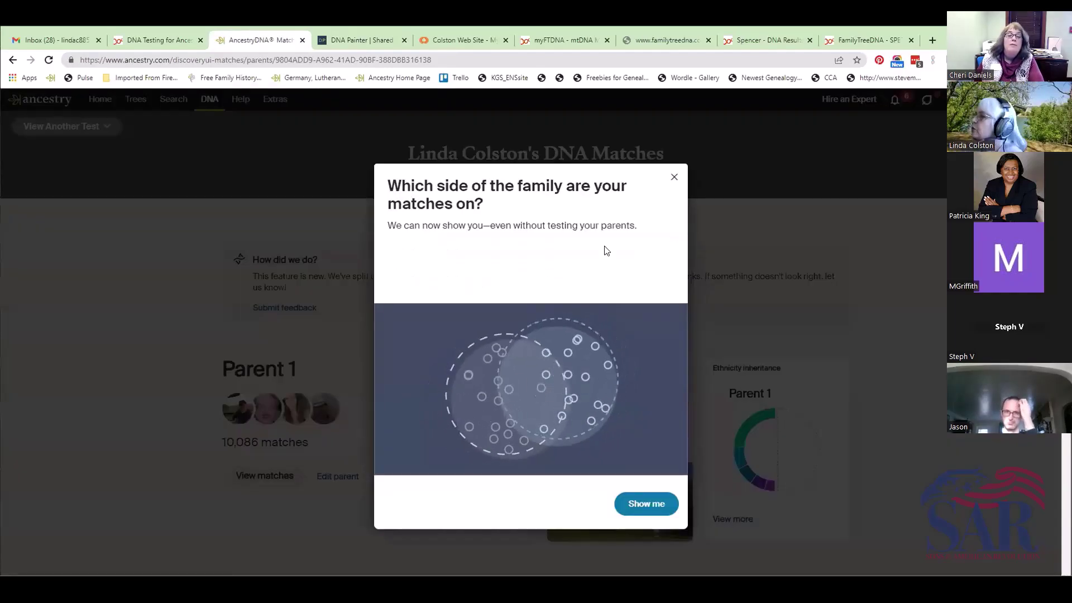
left_click(673, 177)
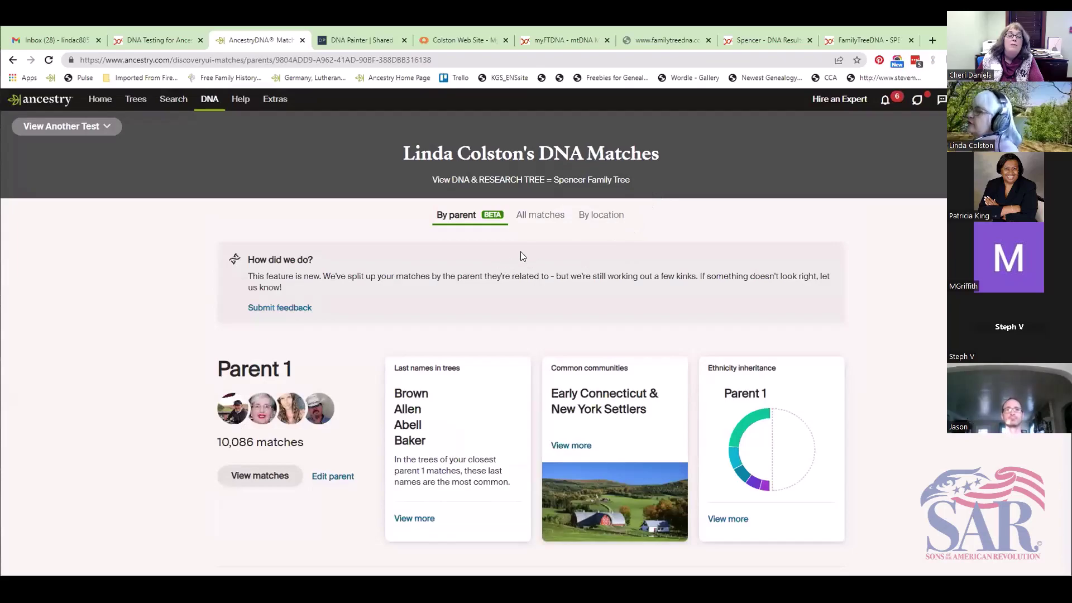
Show all DNA matches instead of the by-parent view and find the unassigned 296 cM match.
scroll(555, 160, "down", 1)
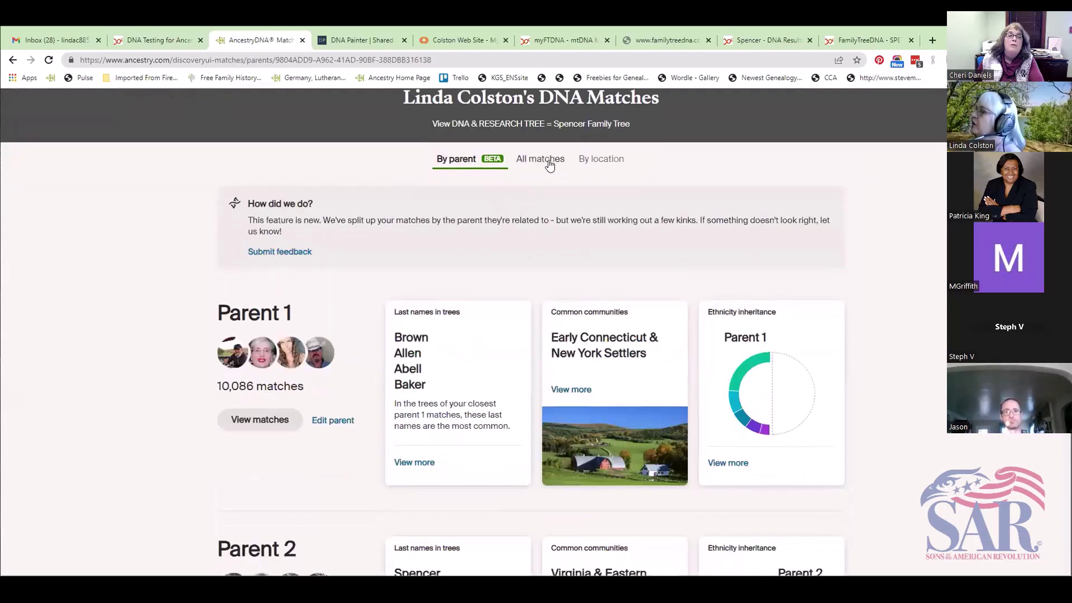
left_click(550, 163)
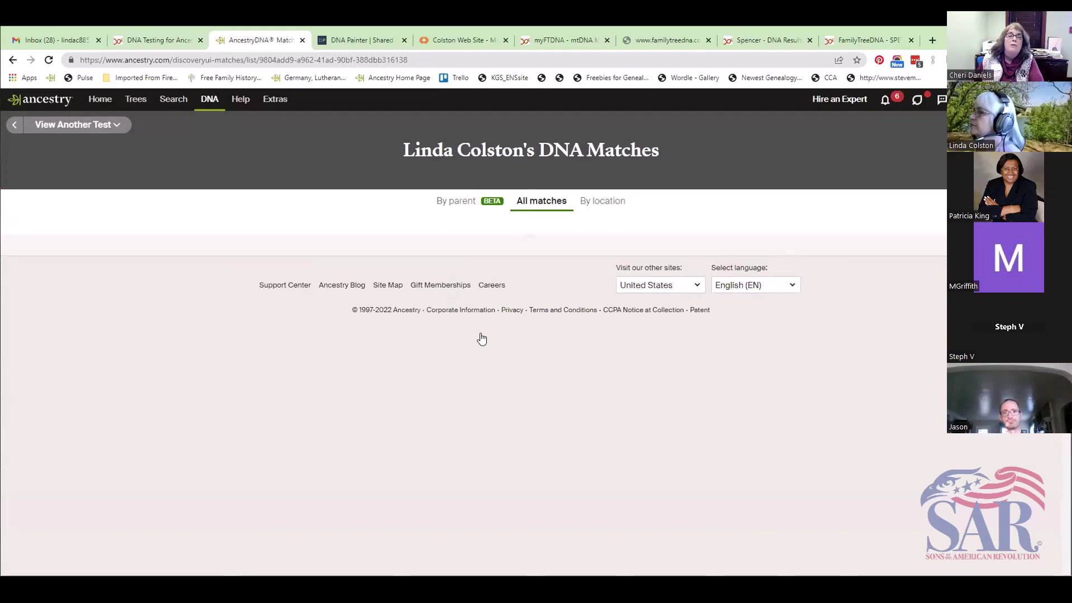
scroll(458, 321, "down", 5)
scroll(457, 321, "down", 15)
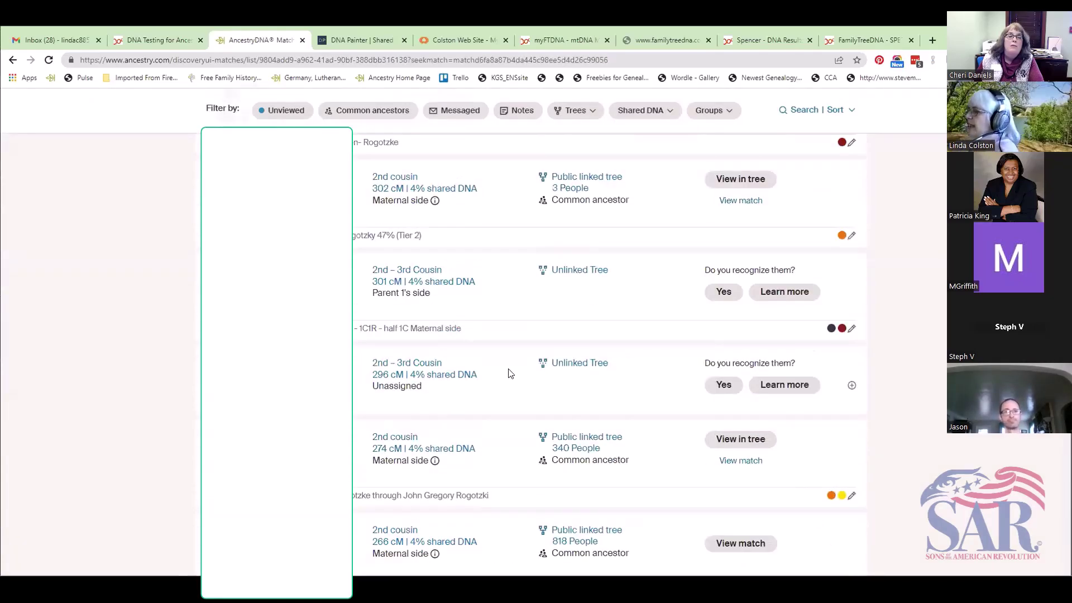
Examine the shared DNA details and possible relationships of the unassigned 296 cM match, and close them.
left_click(436, 371)
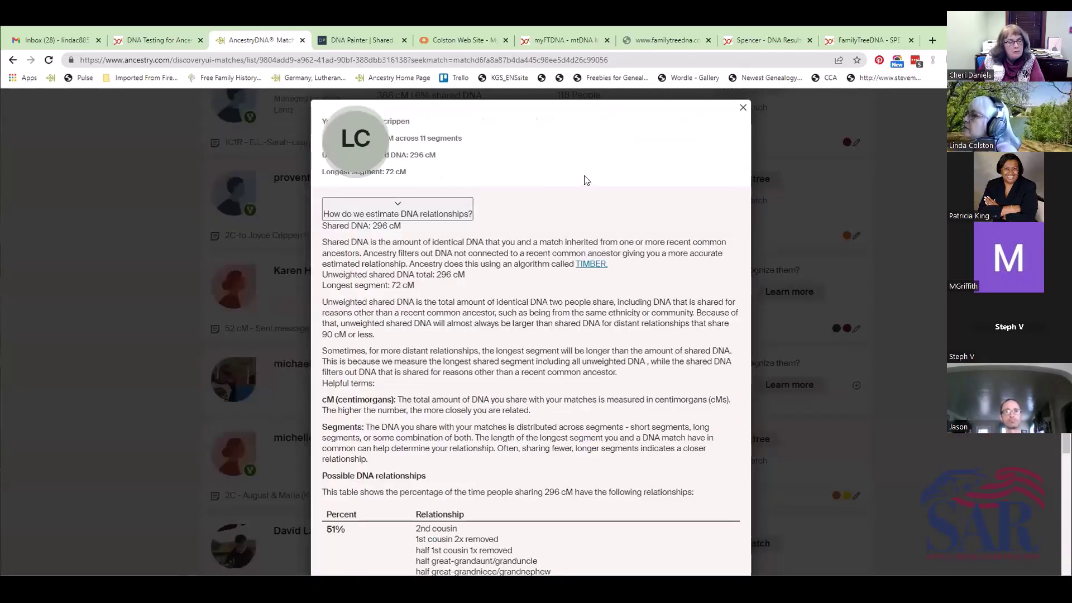
scroll(642, 347, "down", 5)
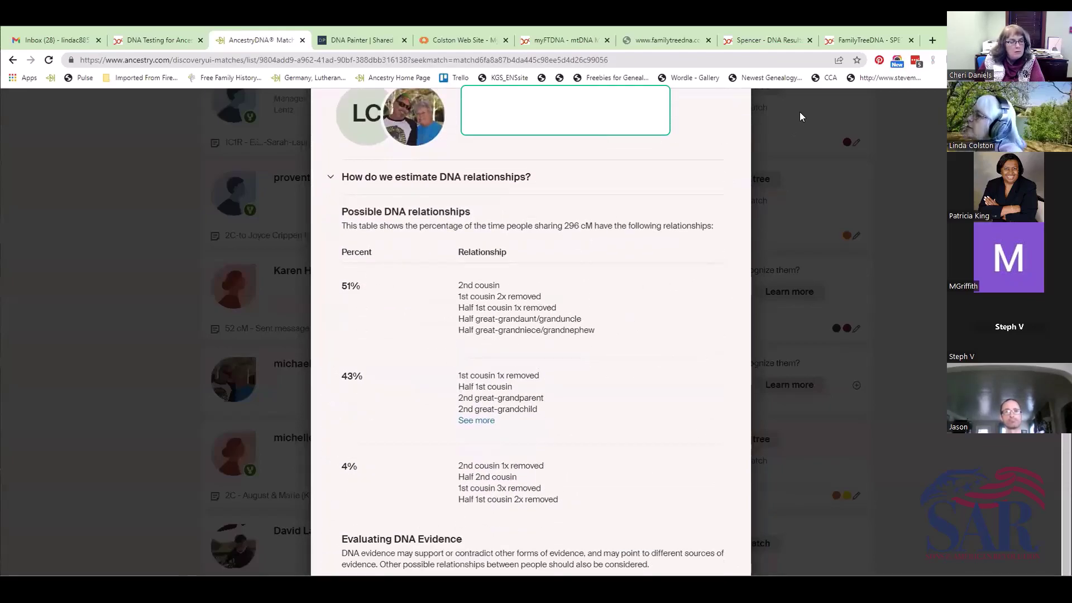
left_click(743, 109)
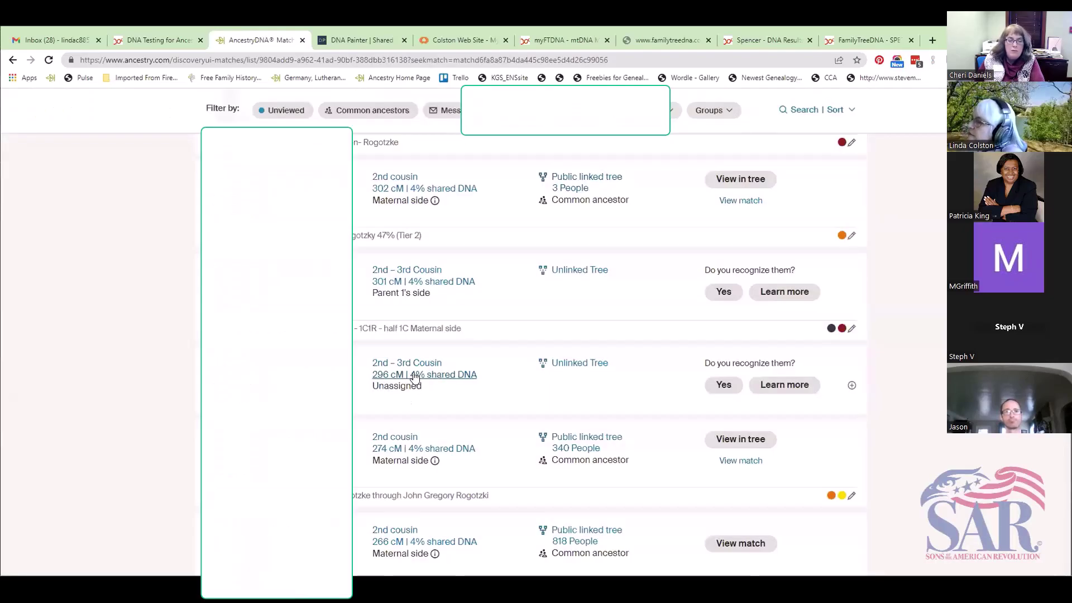
left_click(413, 375)
scroll(686, 381, "down", 1)
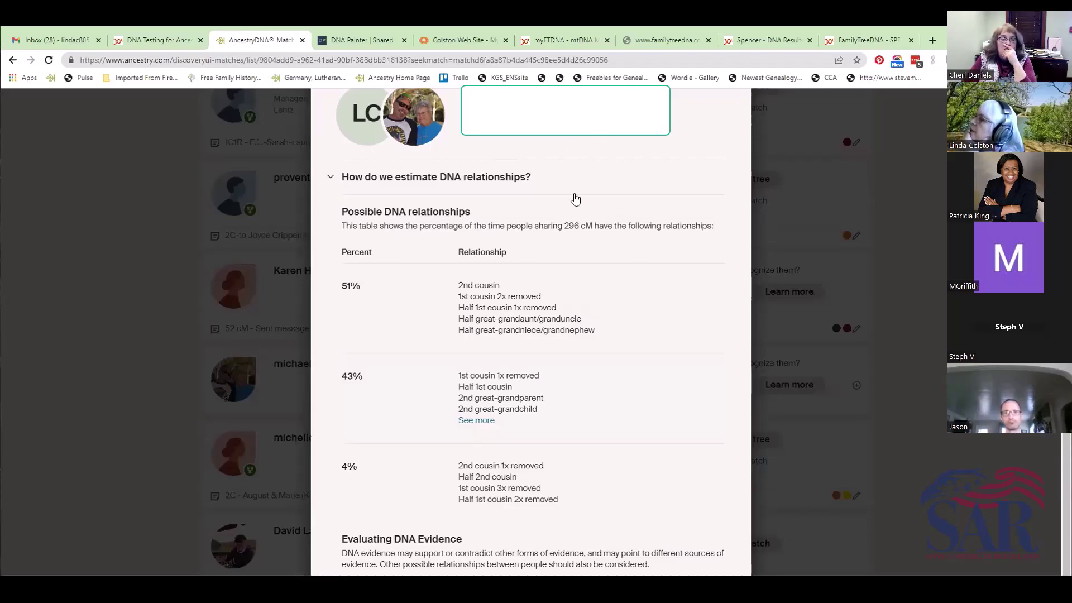
scroll(647, 178, "up", 2)
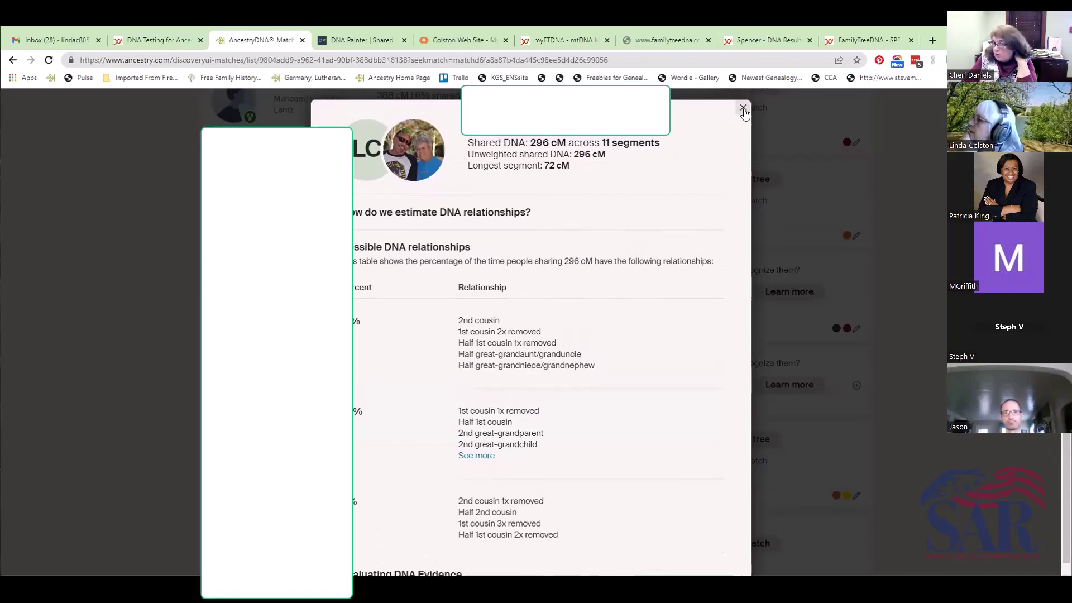
key("Escape")
Browse the match list further down to the matches sharing about 106 cM.
scroll(435, 352, "down", 5)
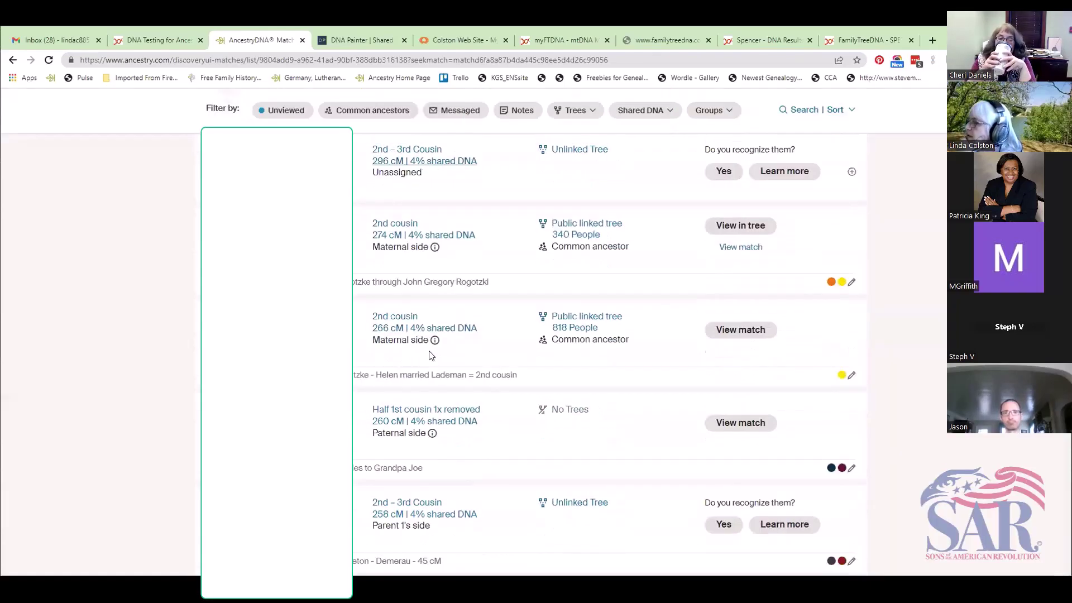
scroll(435, 351, "down", 10)
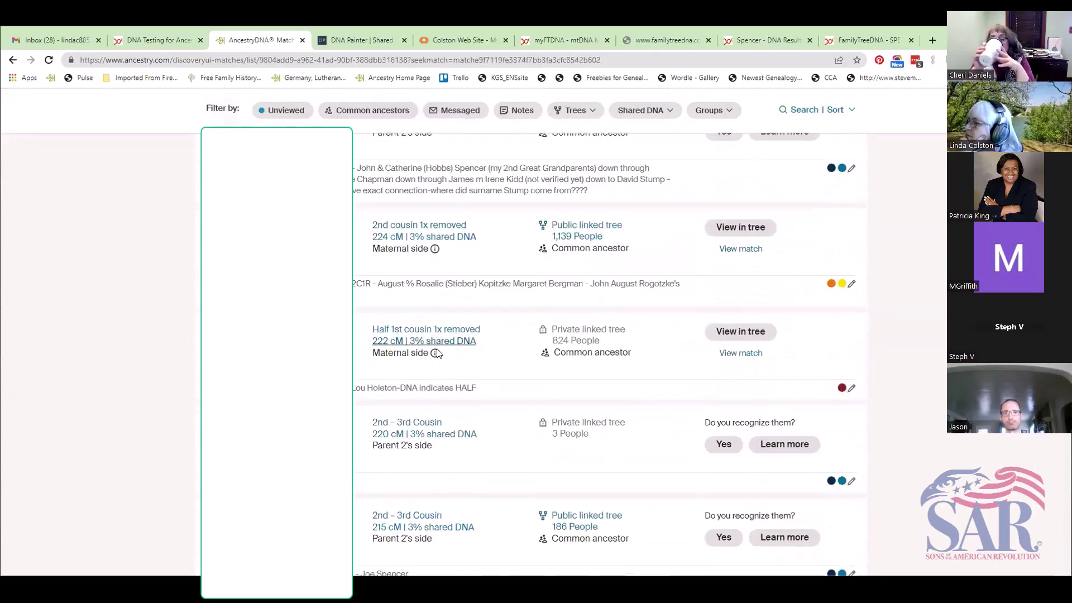
scroll(438, 352, "down", 10)
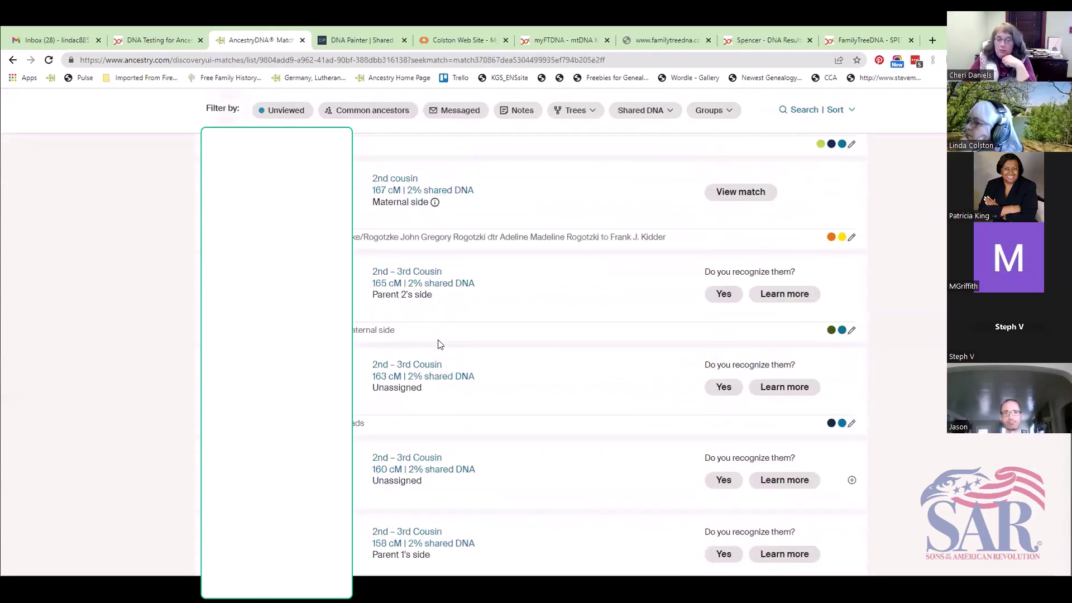
scroll(435, 346, "down", 10)
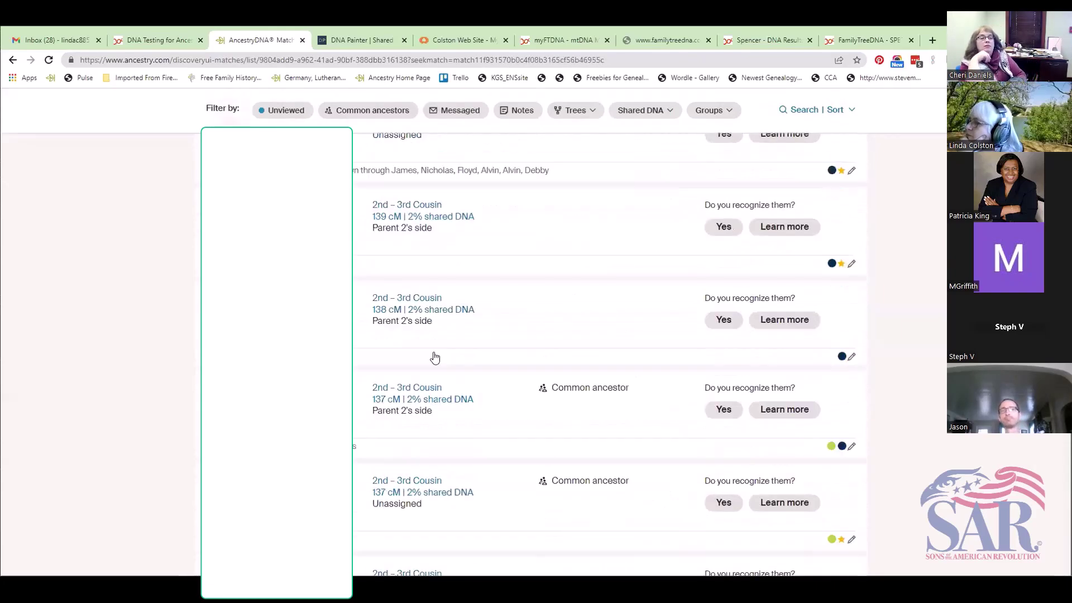
scroll(439, 355, "down", 10)
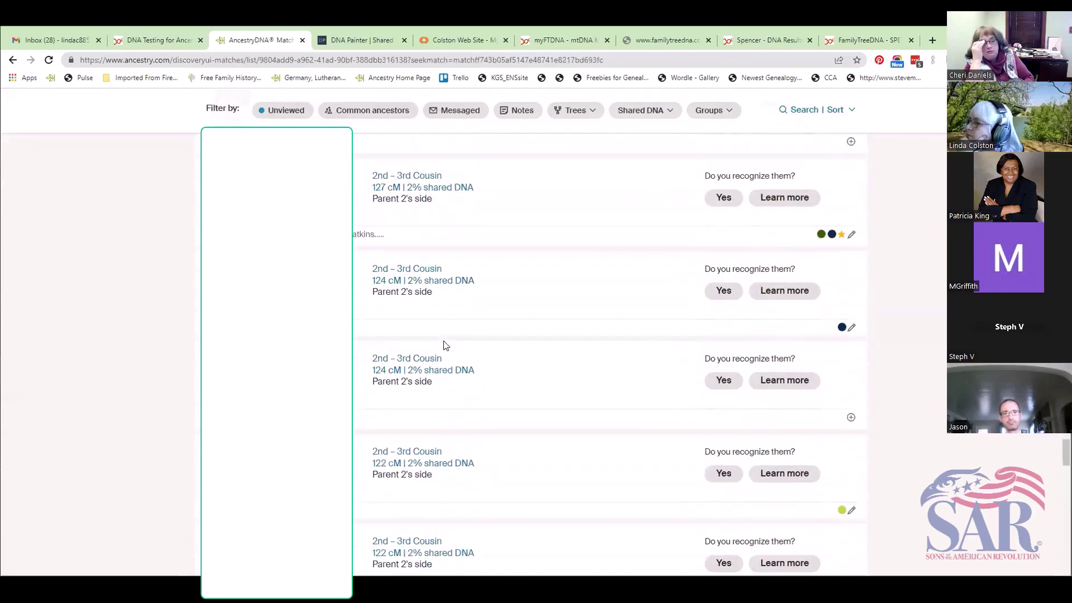
scroll(449, 349, "down", 10)
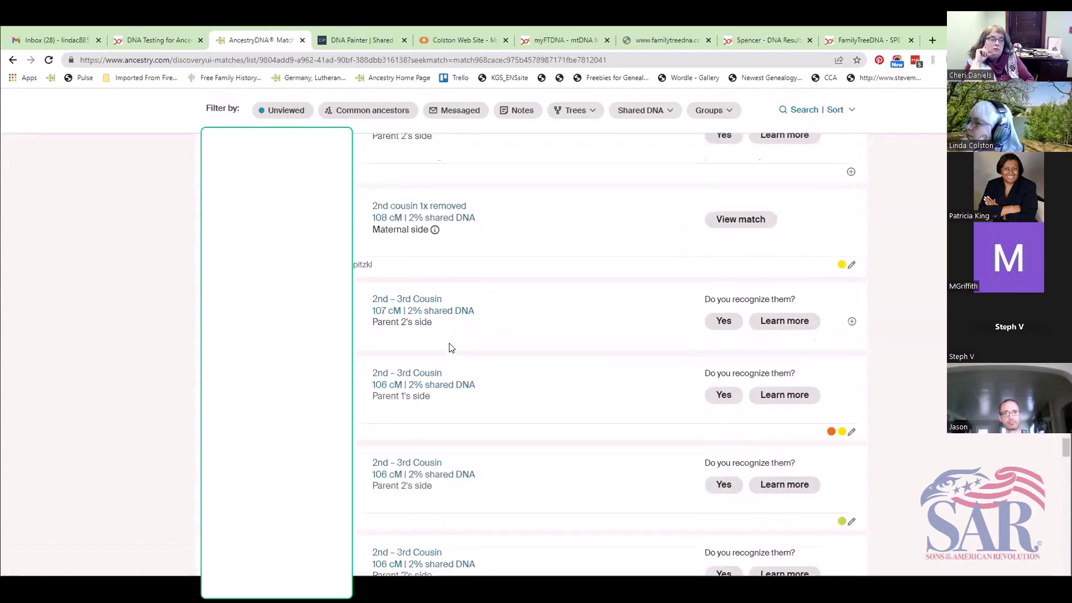
Find the maternal-side half 2nd cousin 1x removed match sharing 81 cM and open its shared DNA details.
scroll(452, 349, "down", 10)
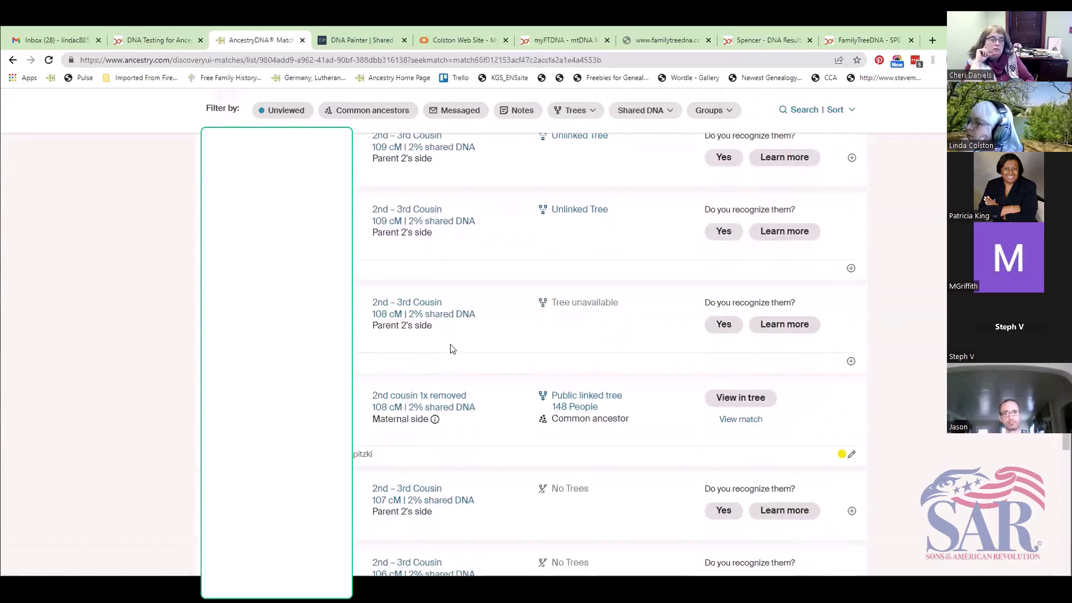
scroll(453, 346, "down", 10)
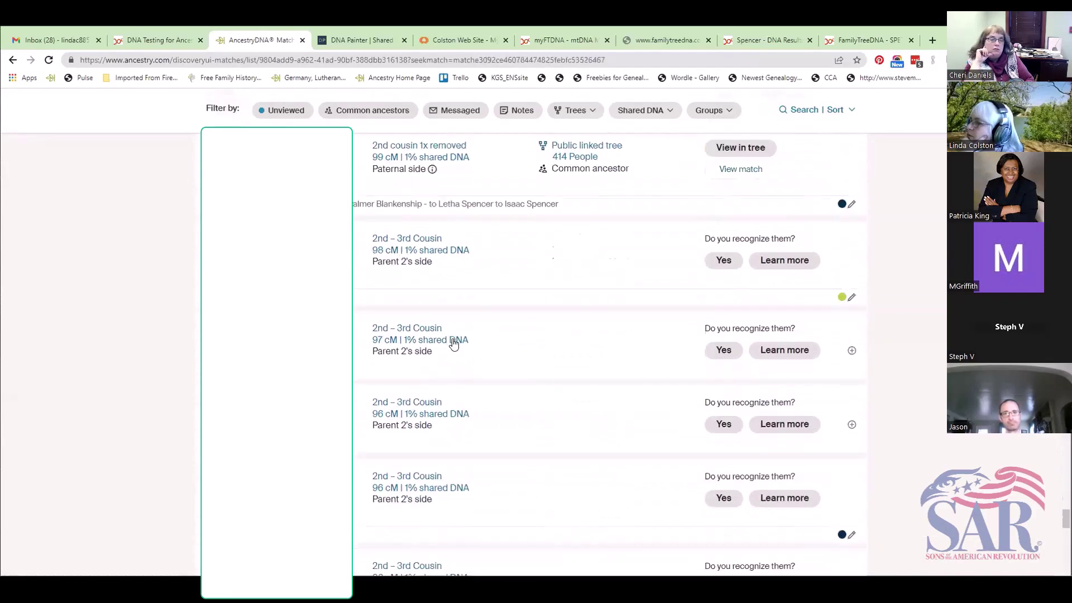
scroll(454, 343, "down", 10)
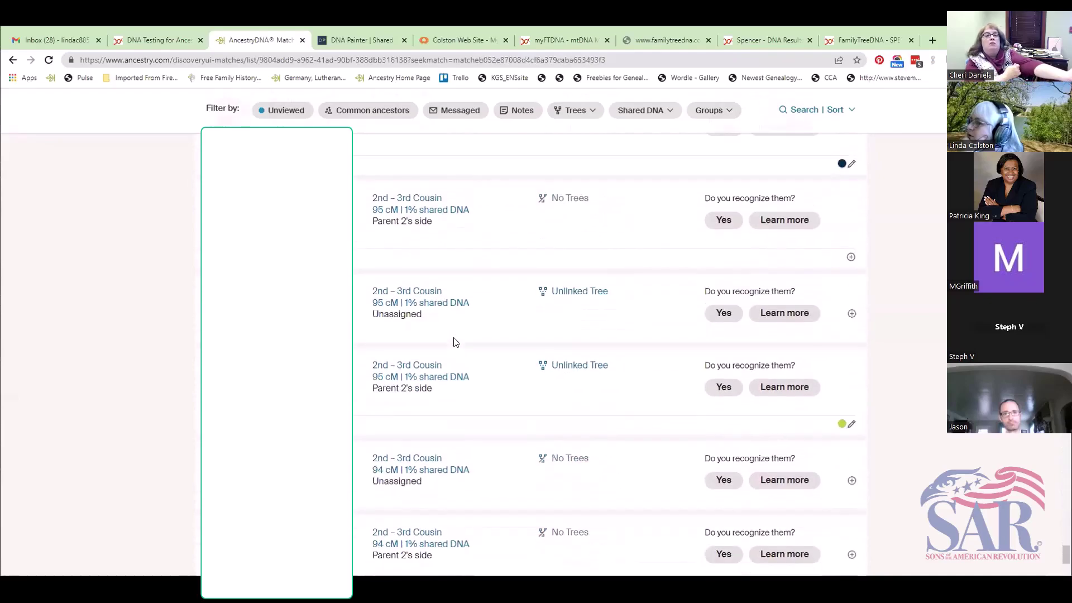
scroll(453, 342, "down", 10)
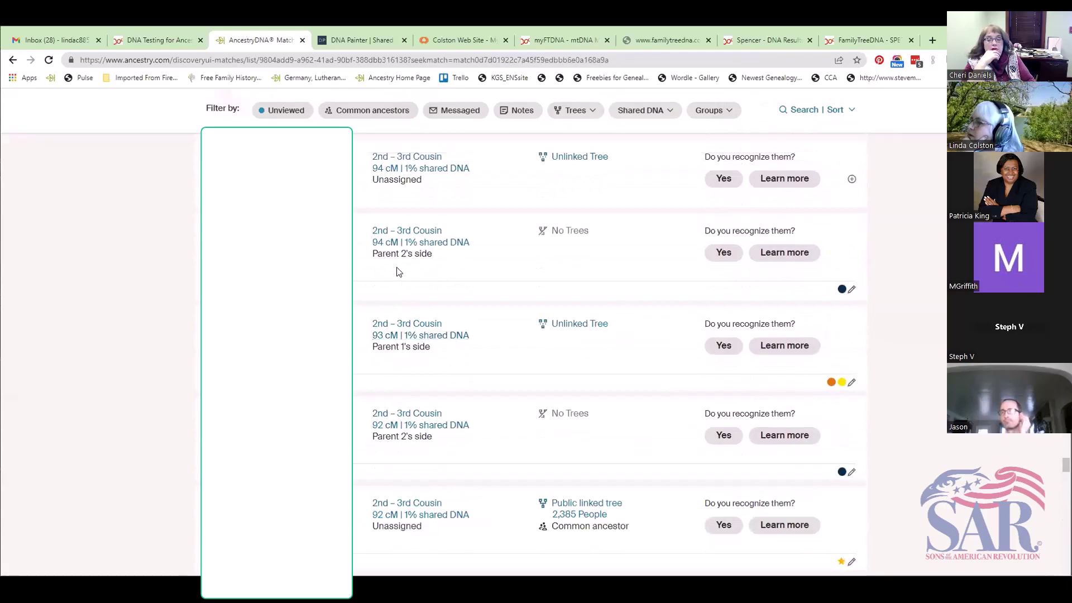
scroll(397, 271, "down", 10)
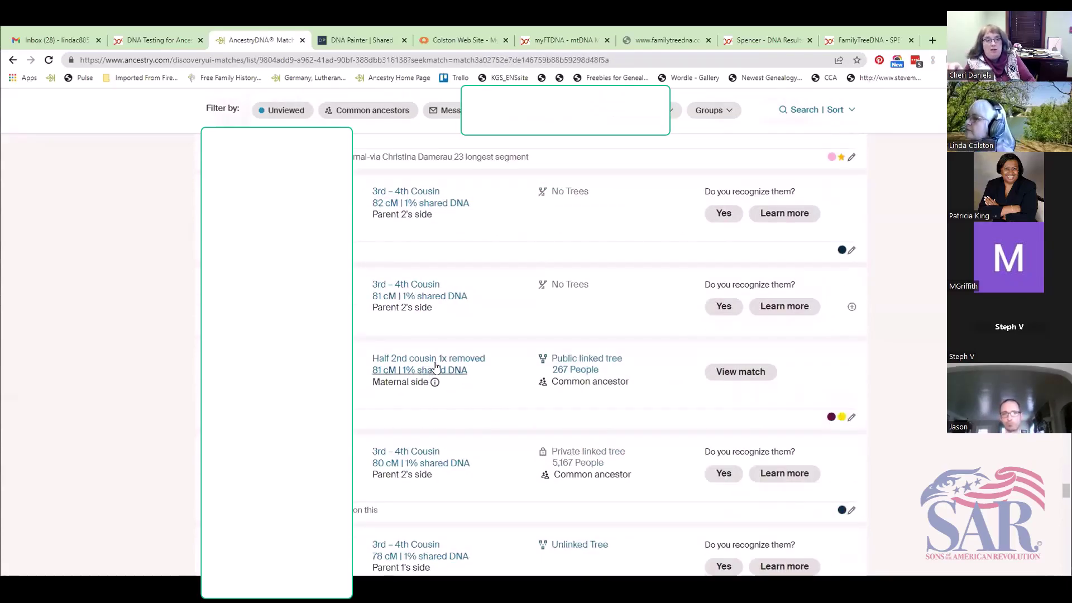
left_click(445, 339)
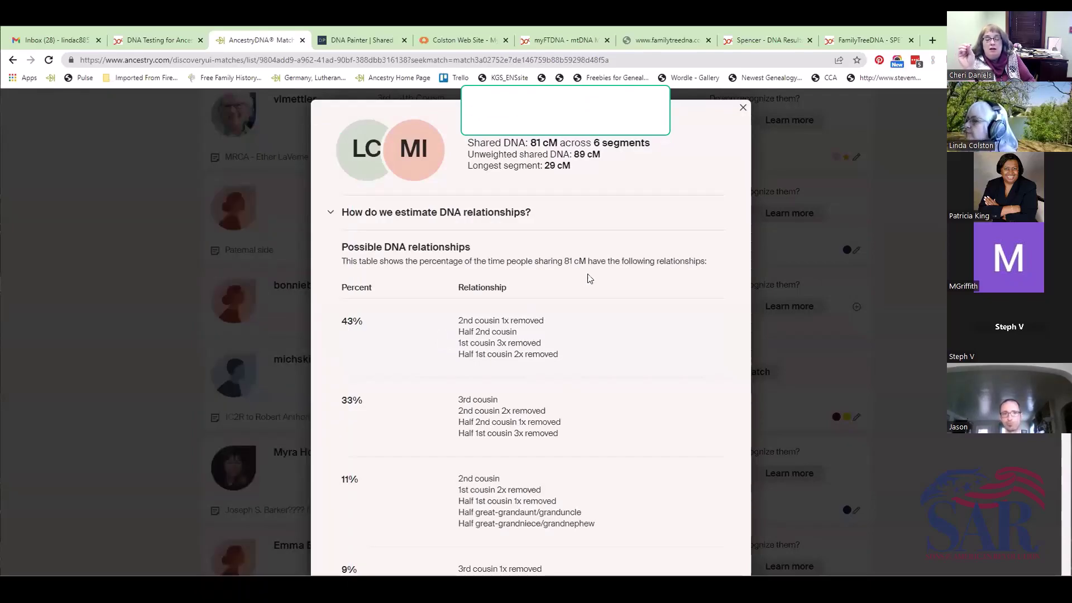
Examine the 81 cM match's shared DNA details, highlighting its unweighted shared DNA, shared DNA and longest segment.
scroll(589, 280, "down", 1)
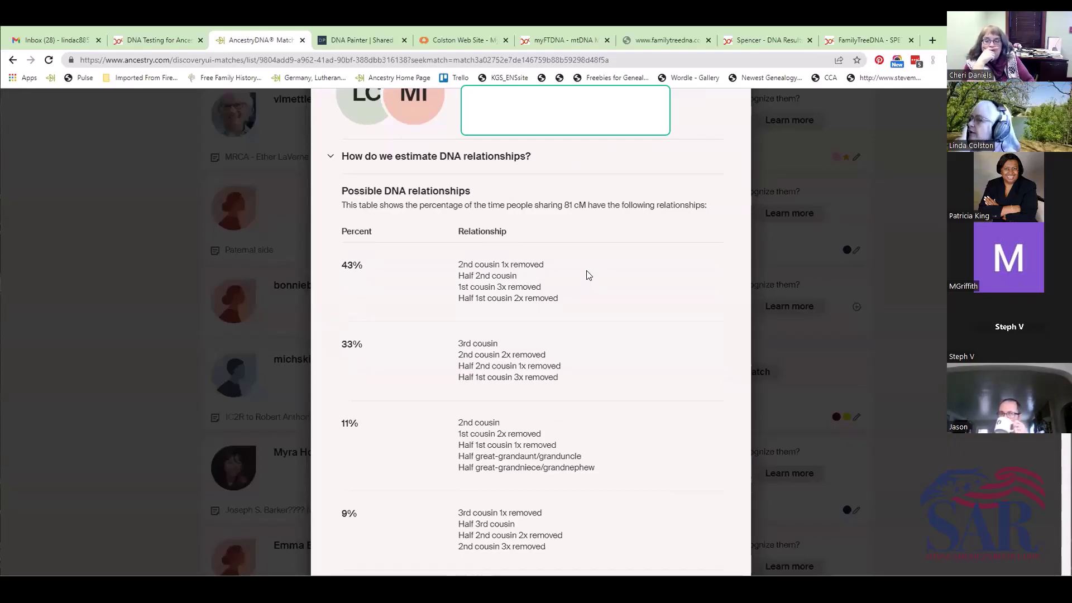
scroll(586, 274, "up", 1)
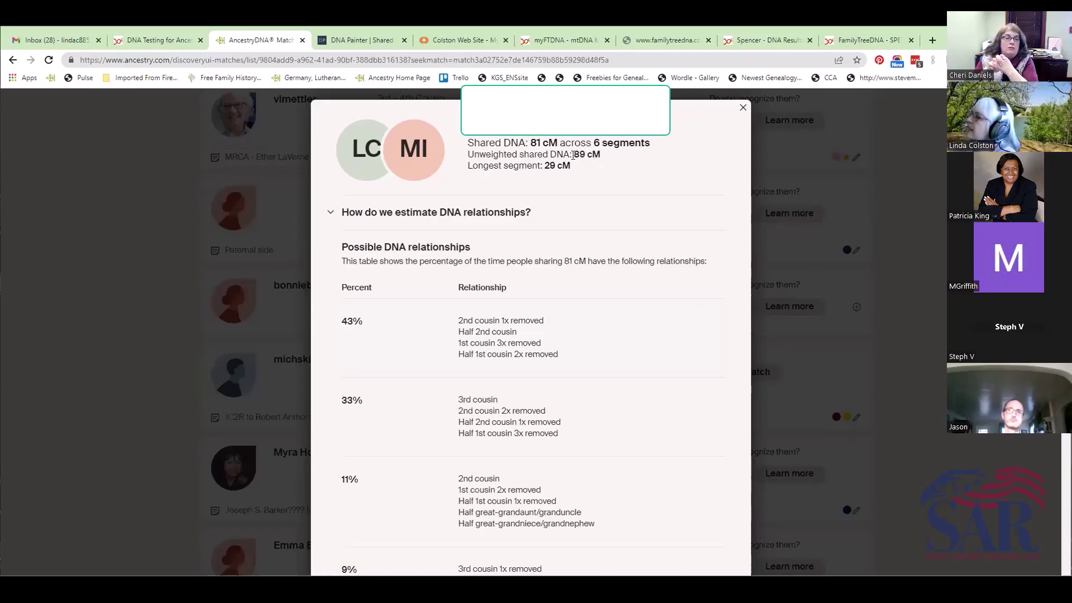
left_click_drag(574, 155, 601, 155)
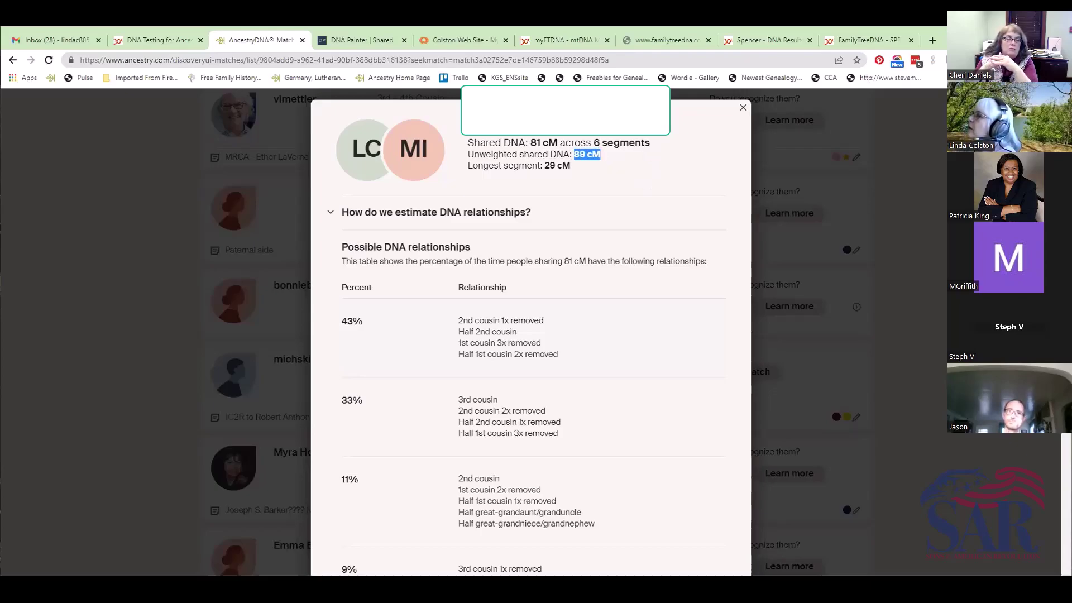
left_click_drag(531, 143, 563, 142)
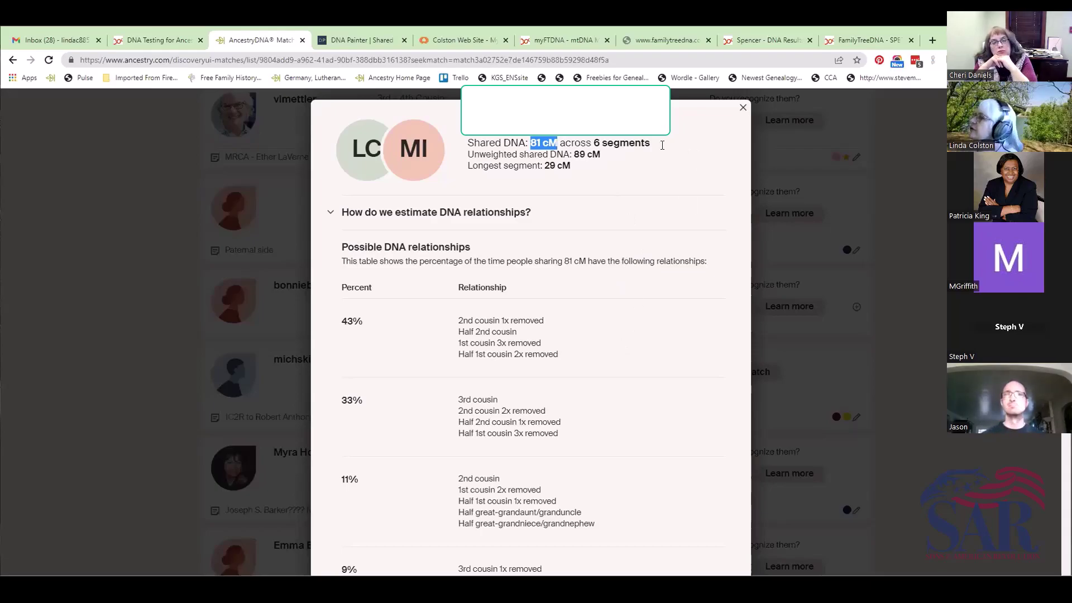
left_click(560, 178)
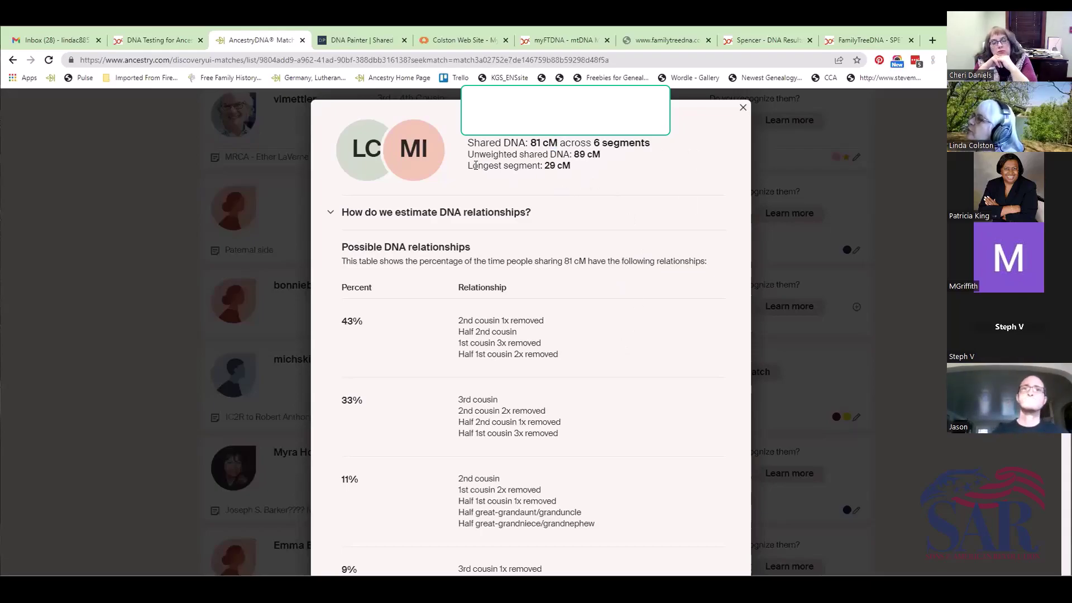
left_click_drag(468, 166, 574, 167)
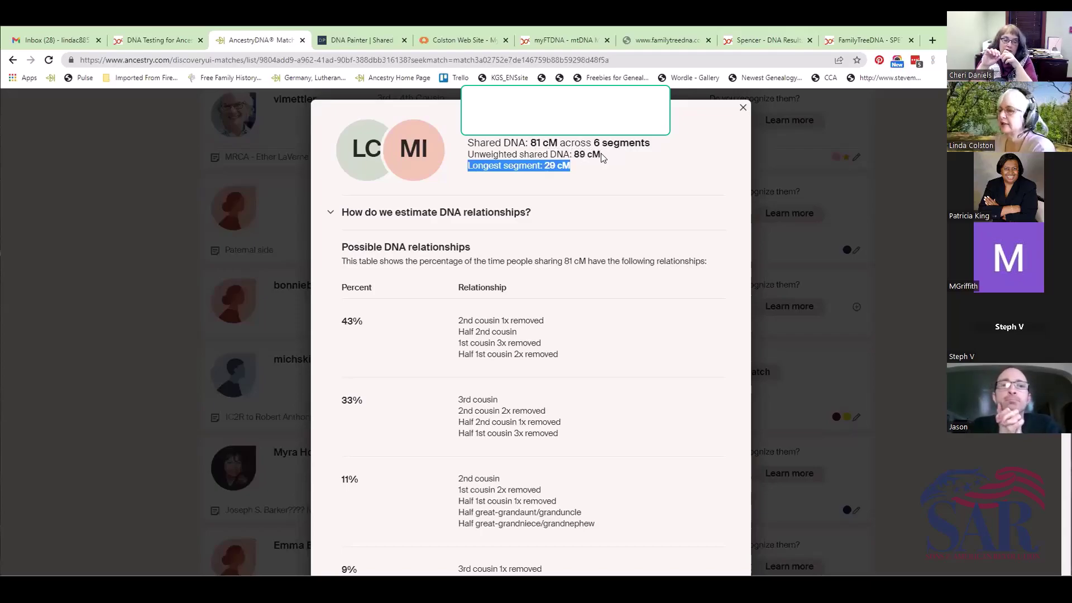
left_click(625, 172)
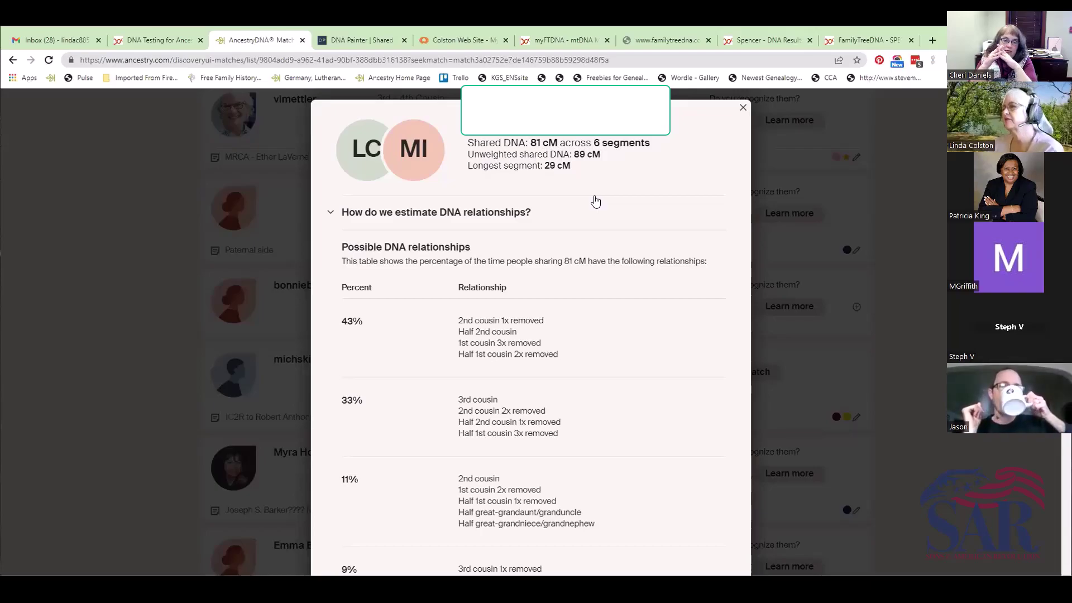
Review the table of possible DNA relationships and their percentages for the 81 cM match.
scroll(618, 305, "down", 1)
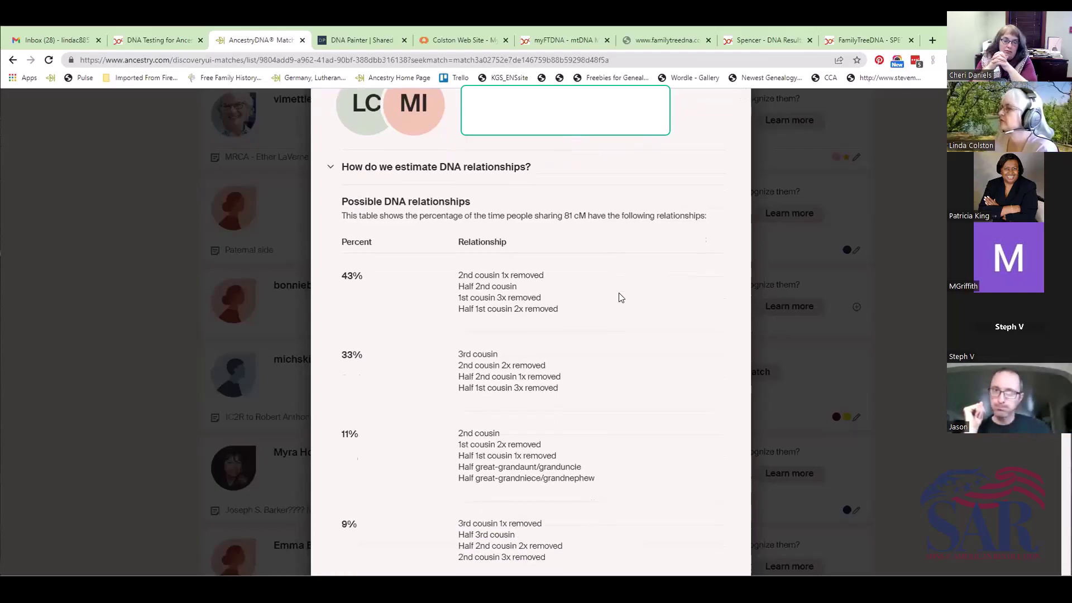
scroll(505, 183, "up", 1)
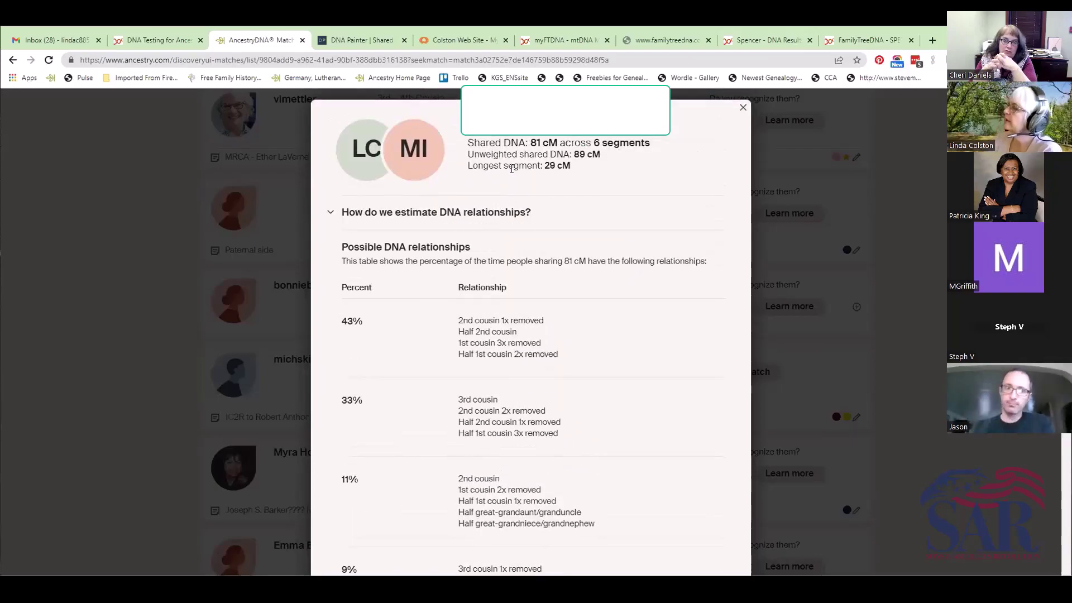
scroll(514, 190, "down", 1)
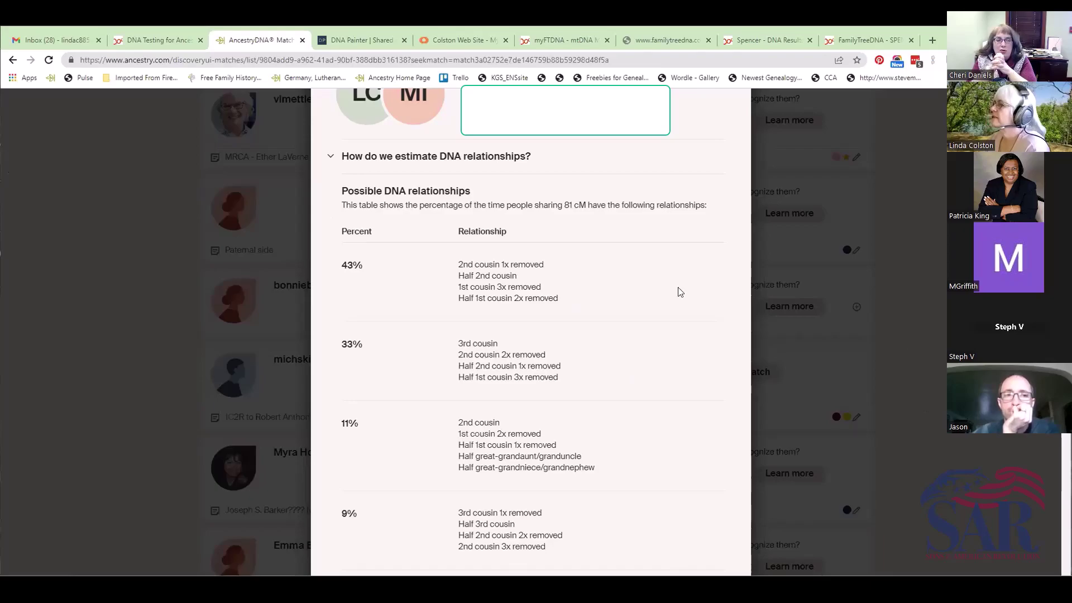
scroll(426, 230, "up", 1)
scroll(426, 232, "up", 1)
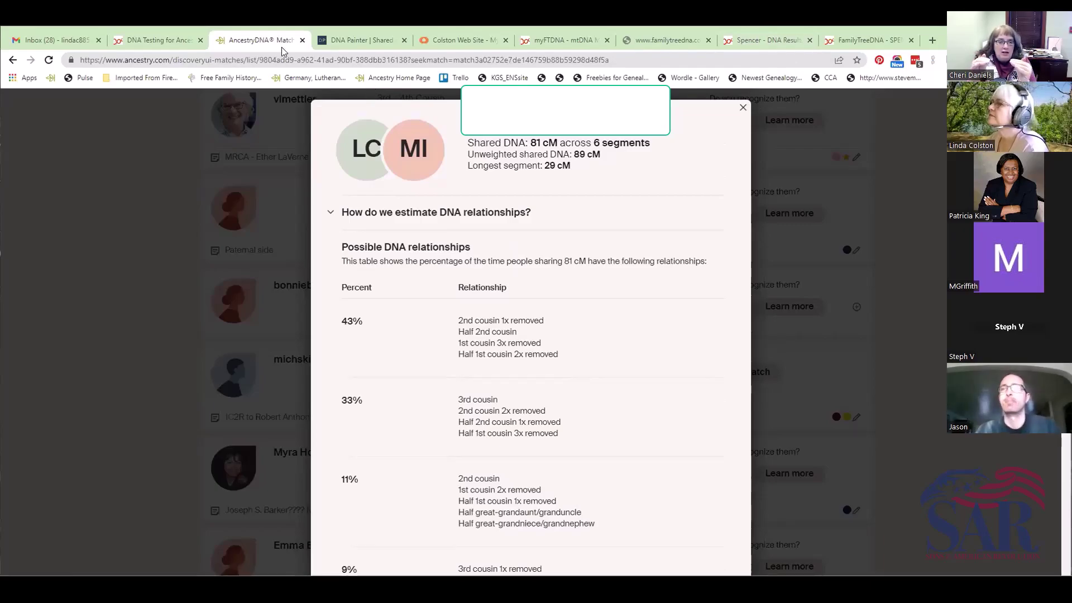
Switch to DNA Painter's Shared cM tool, look up relationships for 81 cM, and restore the browser window to a smaller size.
left_click(332, 42)
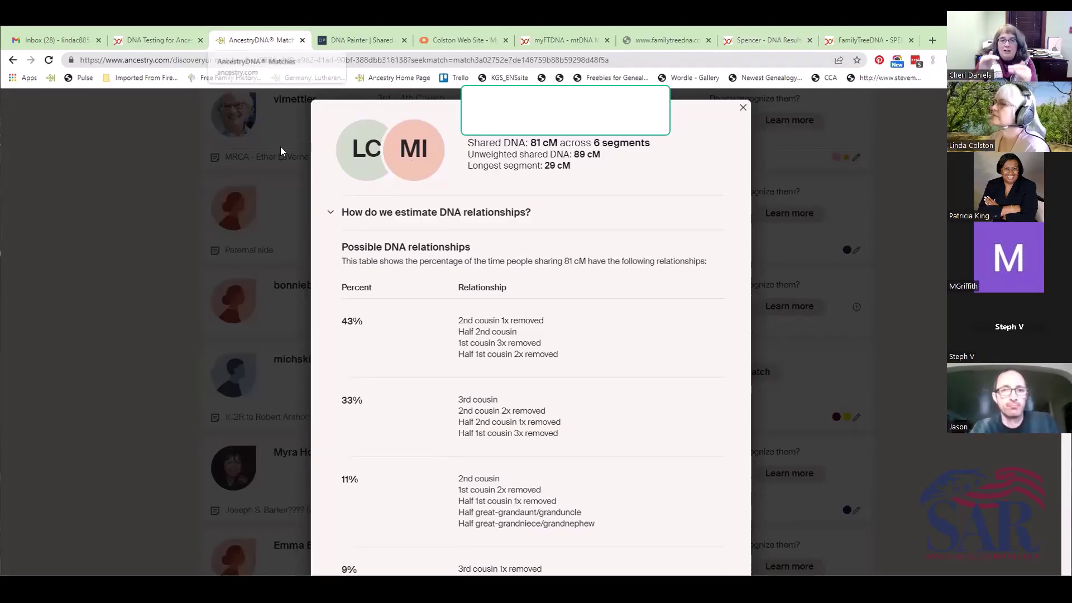
type("81")
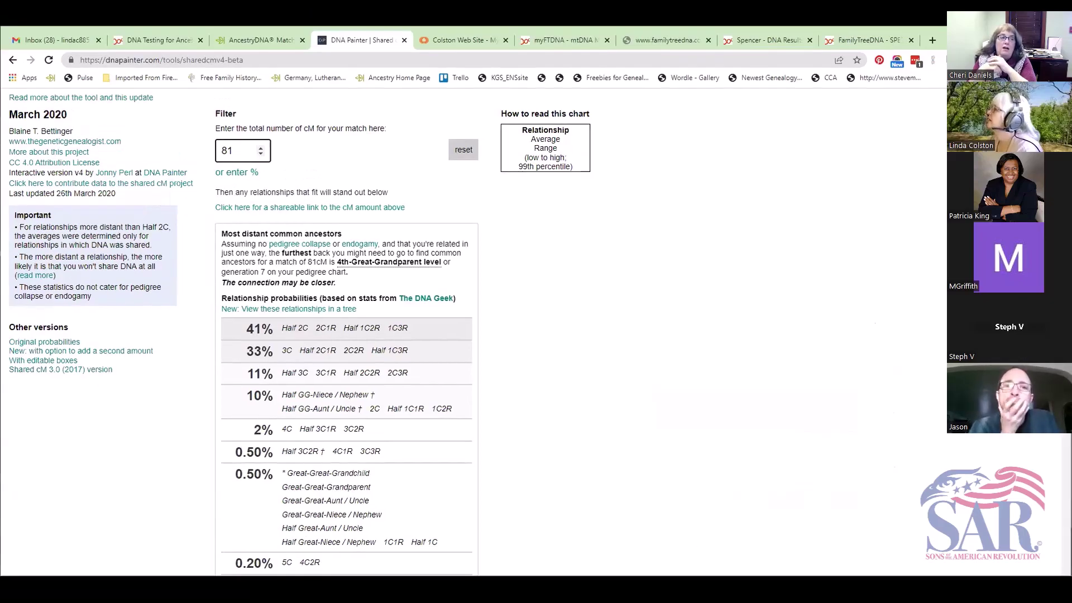
key("super+Down")
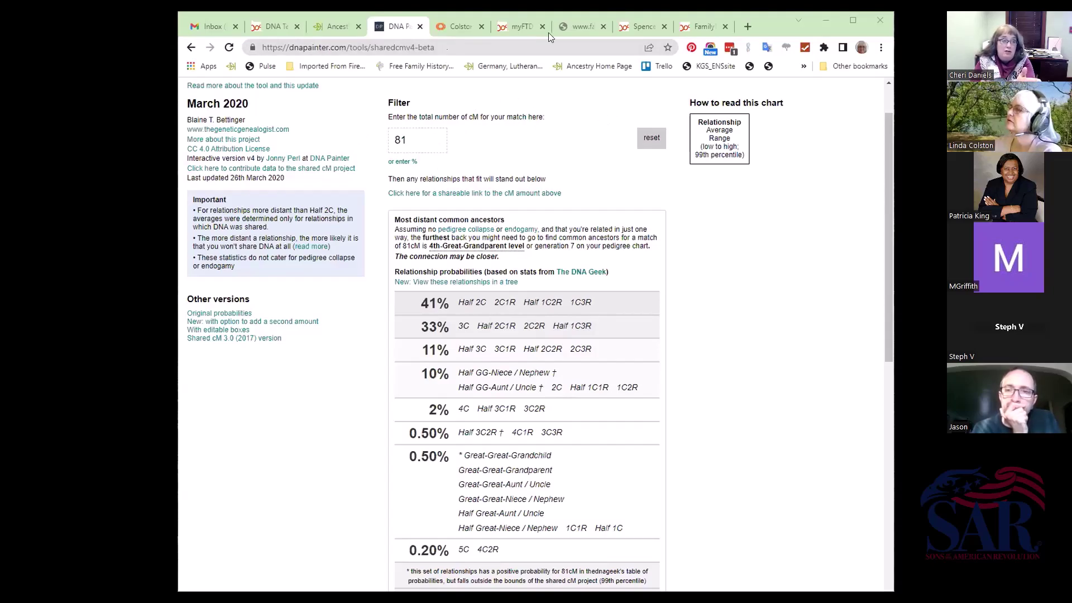
Return to the DNA Painter dashboard and open the Shared cM tool's beta version with updated probabilities.
left_click(191, 49)
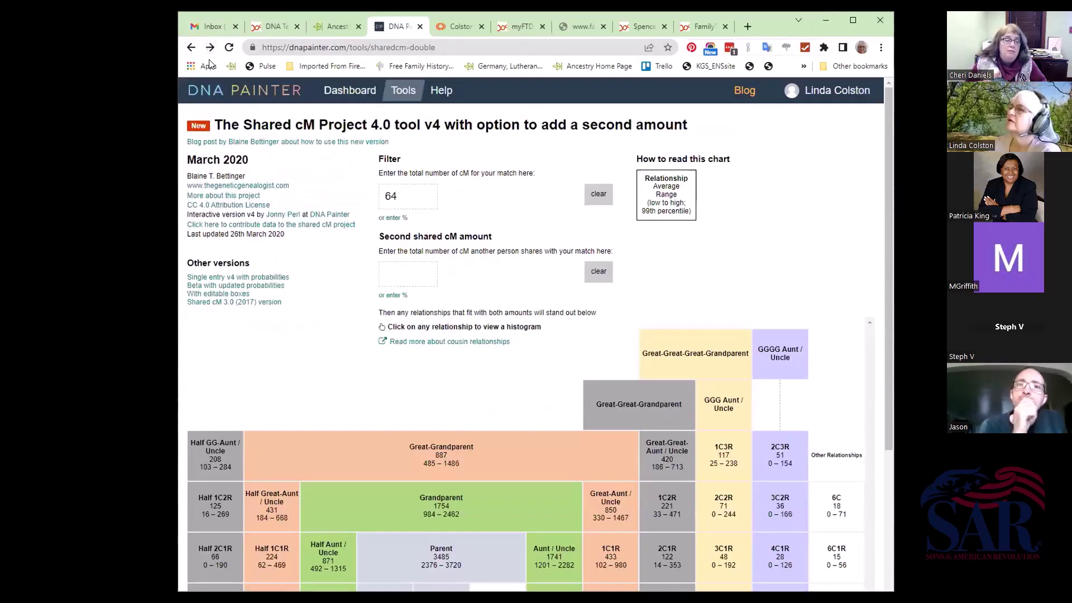
left_click(191, 49)
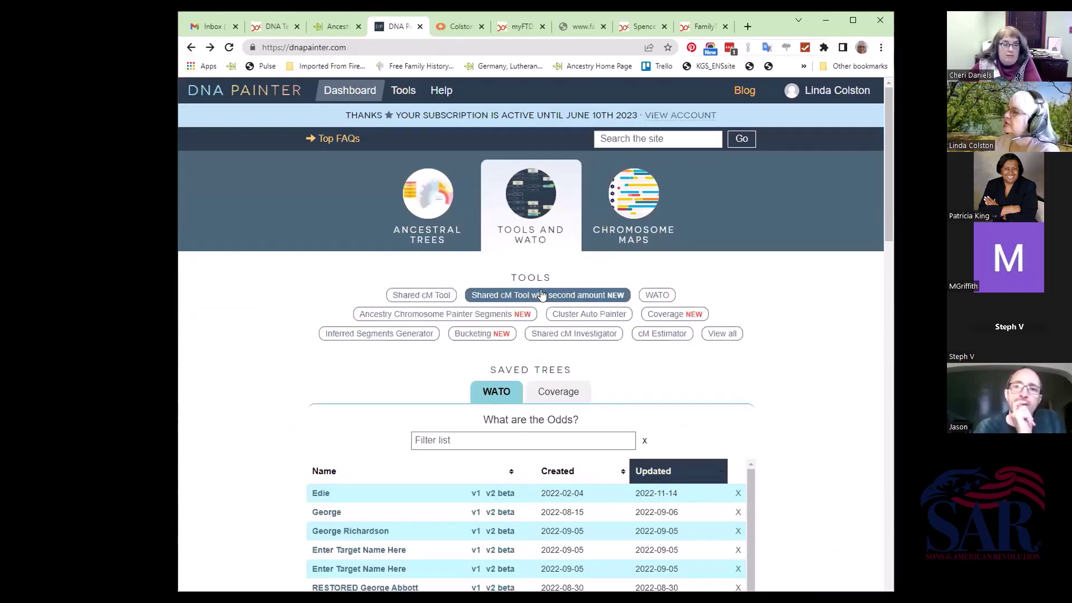
left_click(418, 298)
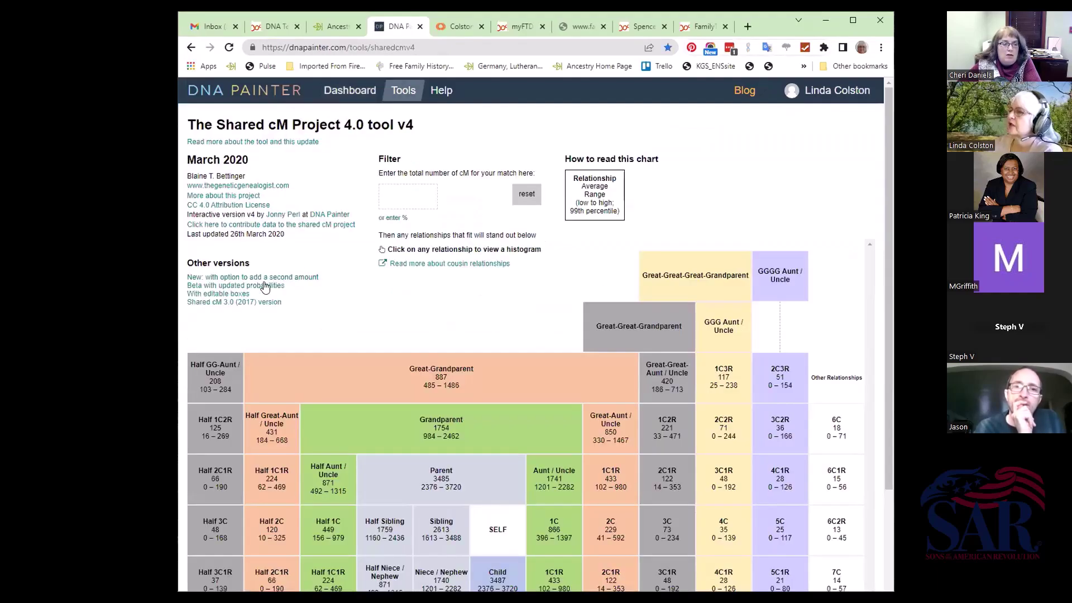
left_click(250, 287)
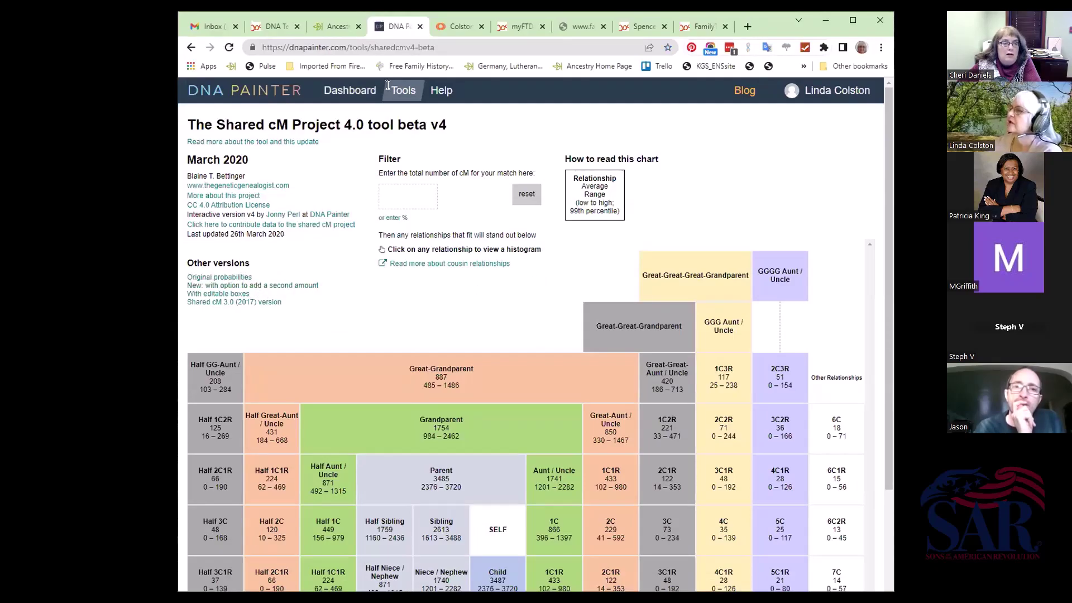
Enter 89 cM as the match's total and examine the relationship probabilities and the highlighted relationship chart.
type("89")
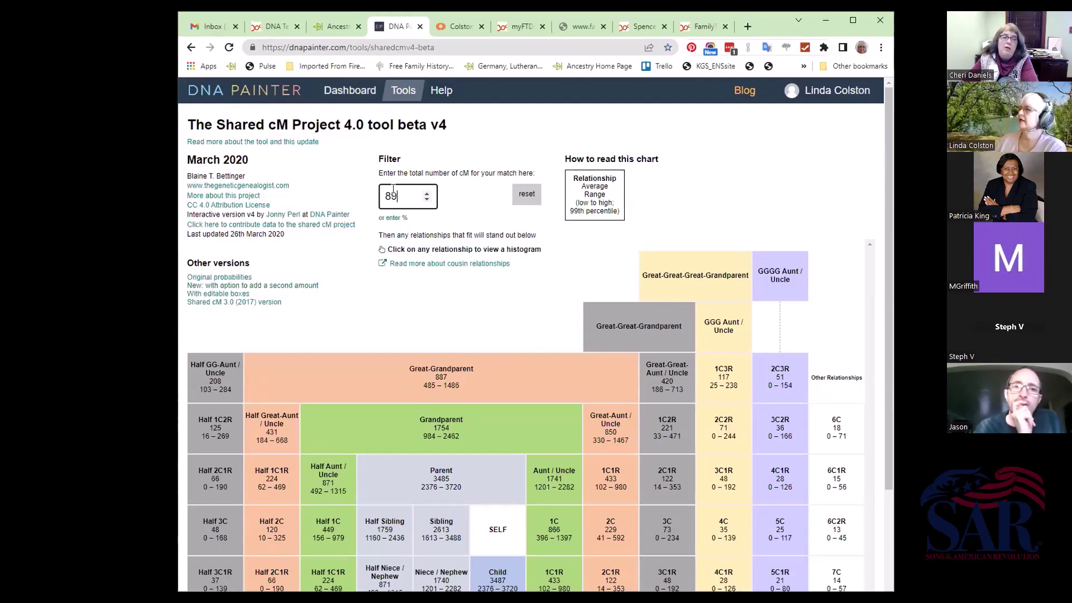
scroll(734, 324, "down", 10)
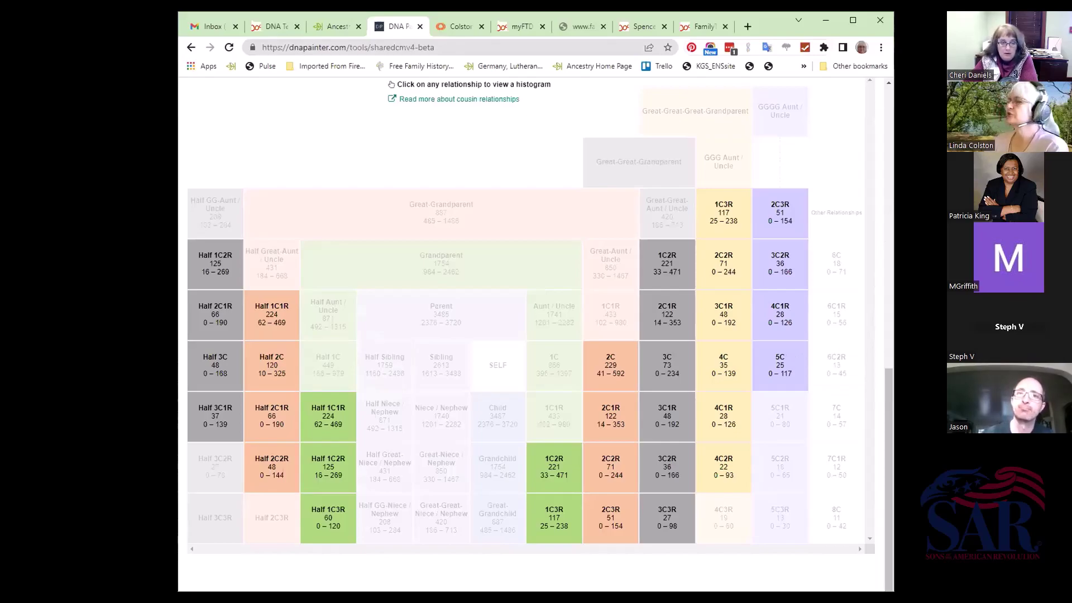
scroll(528, 219, "up", 1)
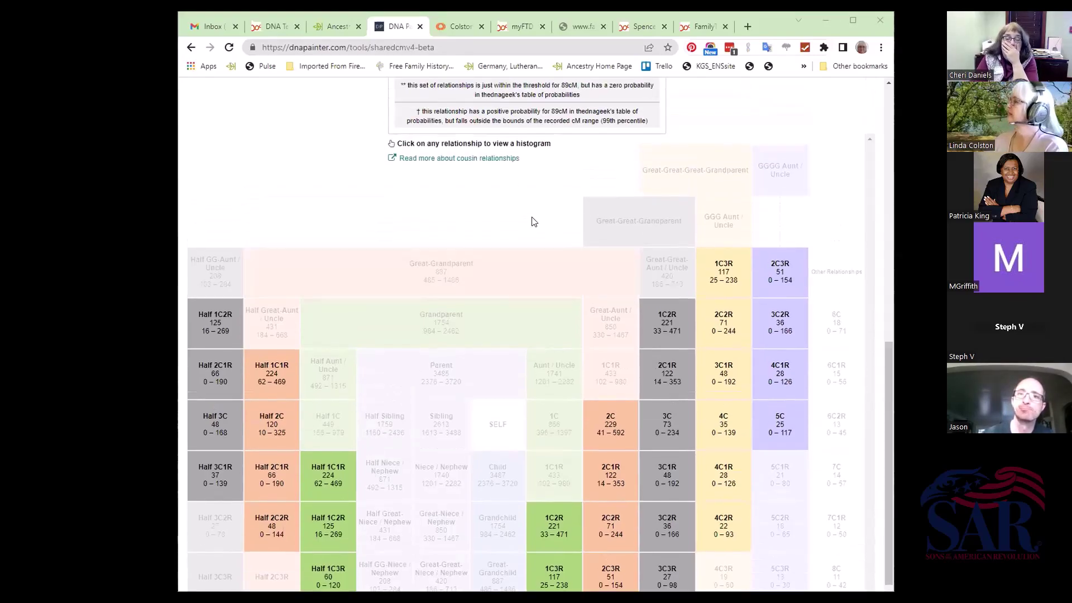
scroll(335, 287, "down", 1)
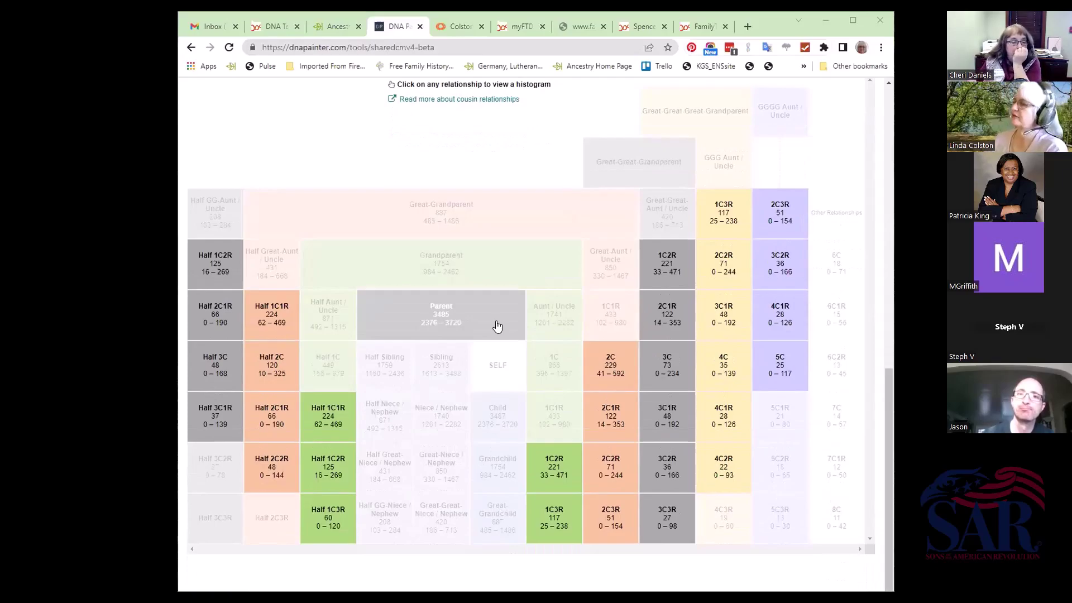
scroll(497, 326, "up", 4)
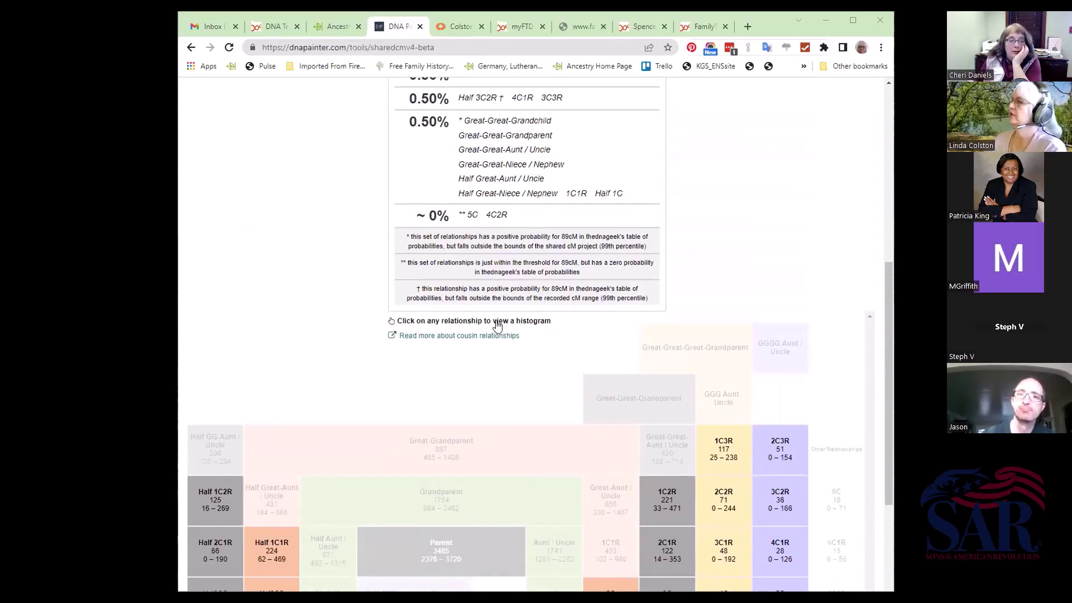
scroll(498, 327, "down", 3)
scroll(499, 332, "down", 1)
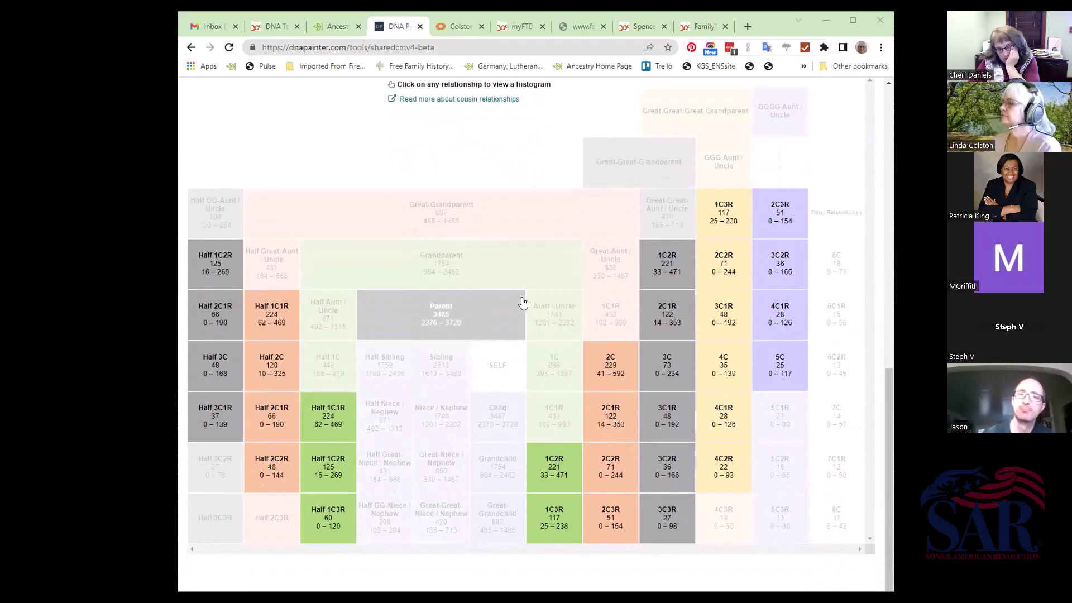
scroll(522, 302, "up", 9)
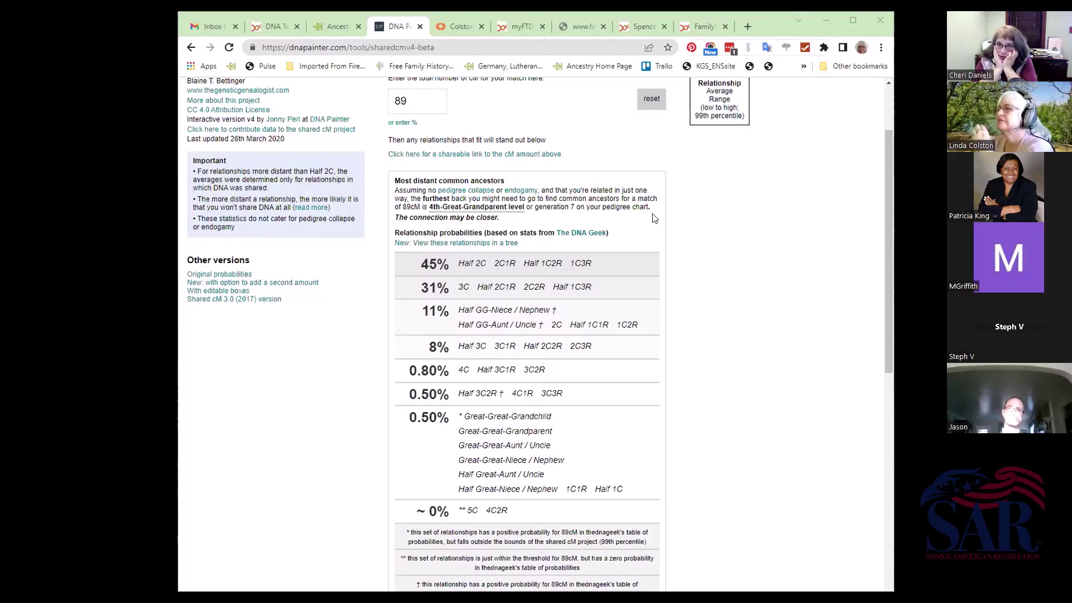
View the histogram of submissions for the Half 2C relationship in the chart, and close it.
scroll(711, 216, "down", 1)
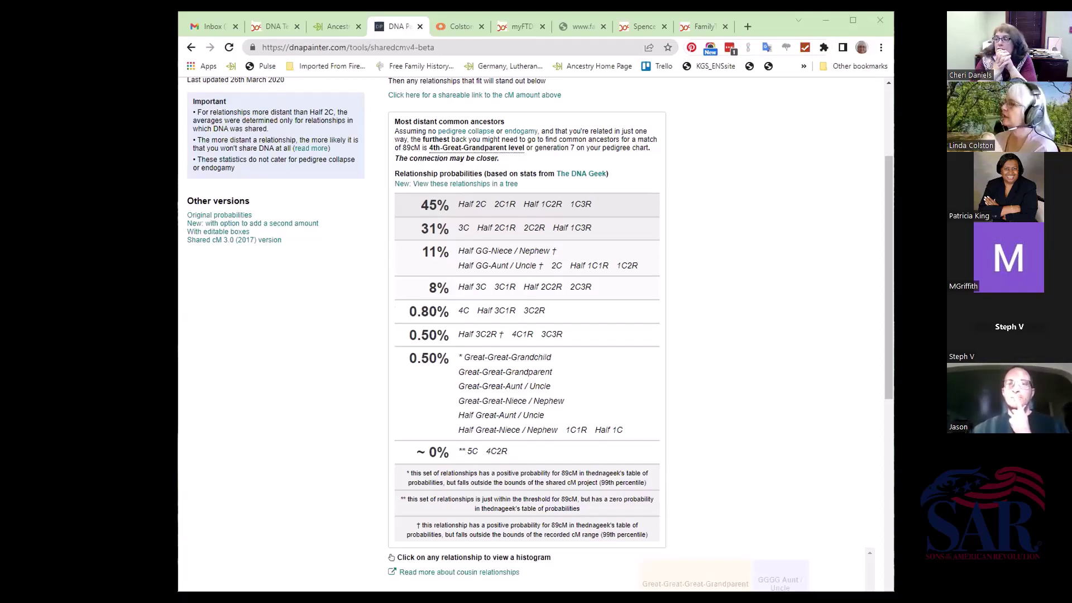
scroll(567, 266, "down", 8)
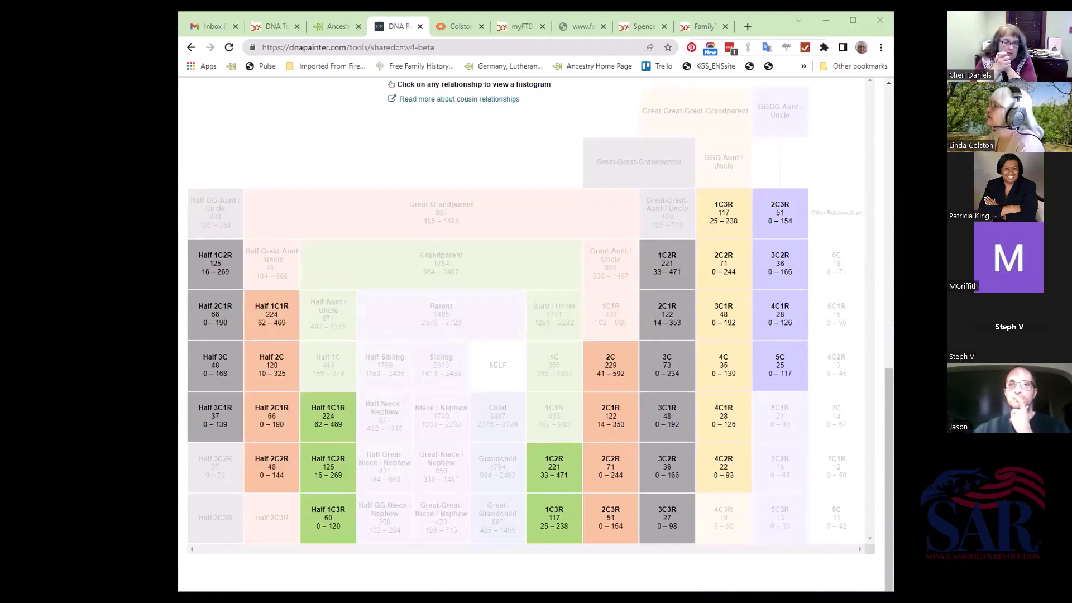
left_click(273, 367)
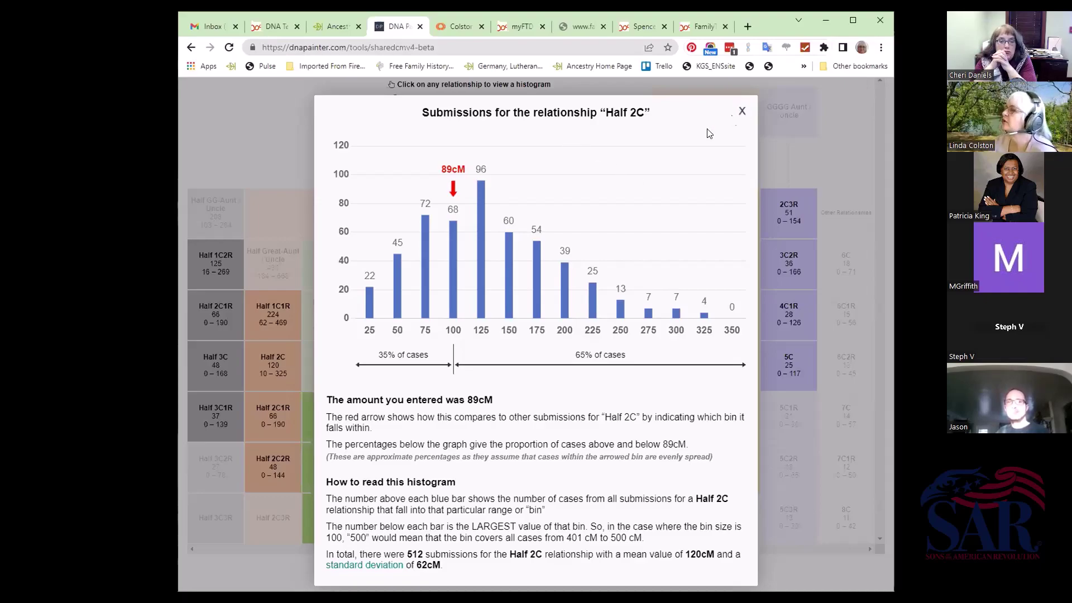
left_click(270, 360)
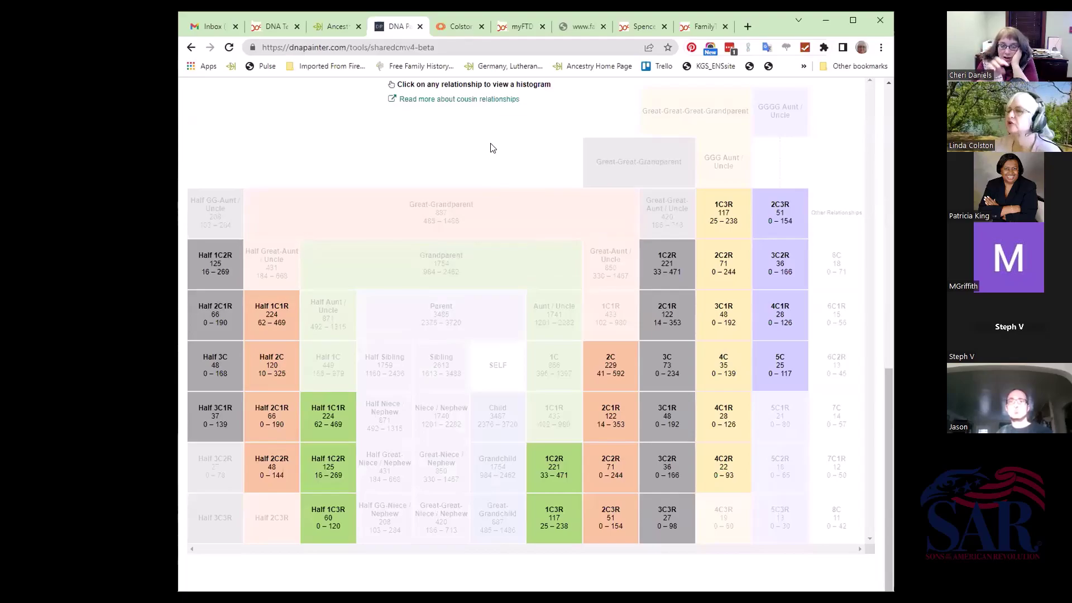
Switch back to Ancestry, close the shared DNA details, and open the match labelled Half 2nd cousin 1x removed with 81 cM.
scroll(437, 290, "up", 3)
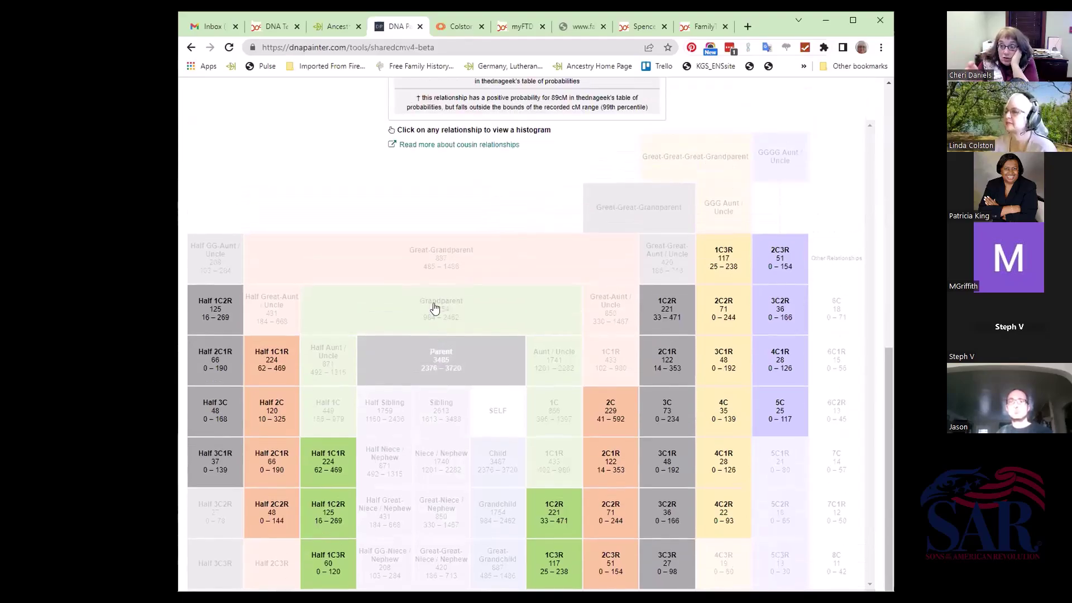
scroll(435, 308, "up", 6)
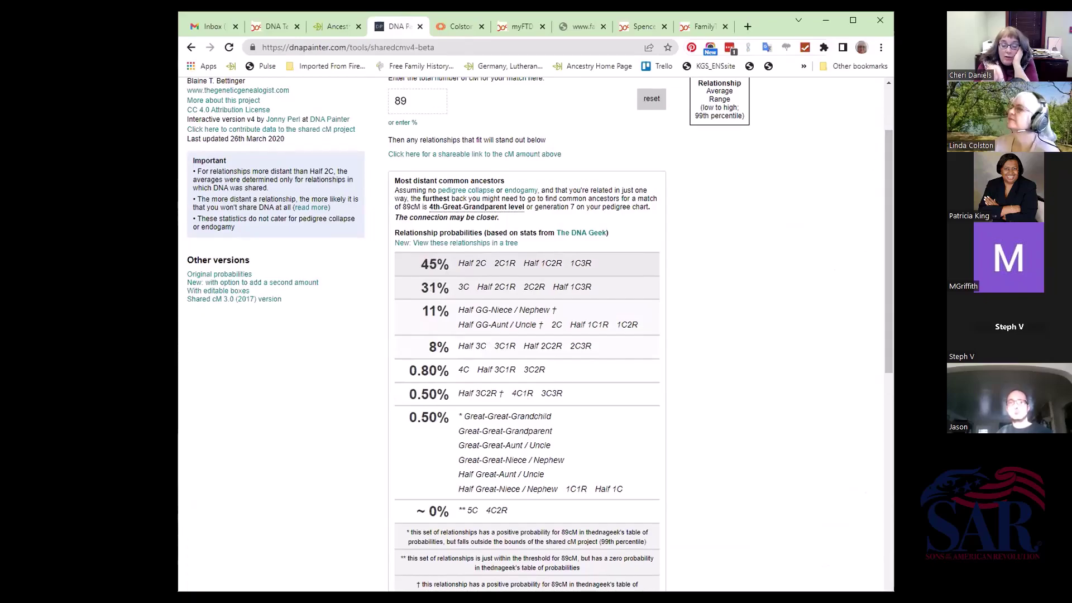
key("ctrl+shift+Tab")
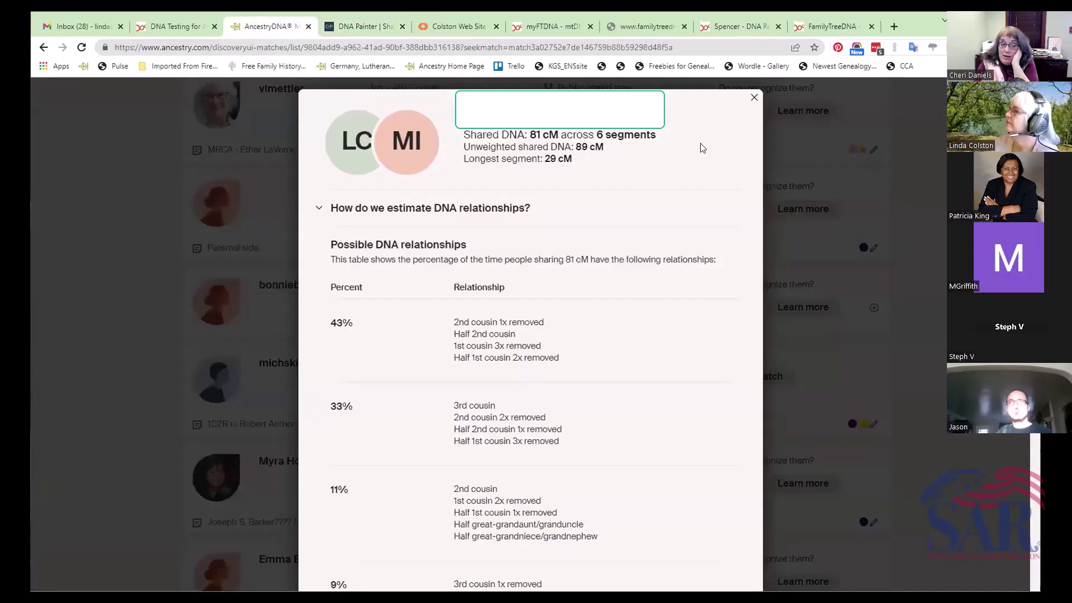
left_click(753, 98)
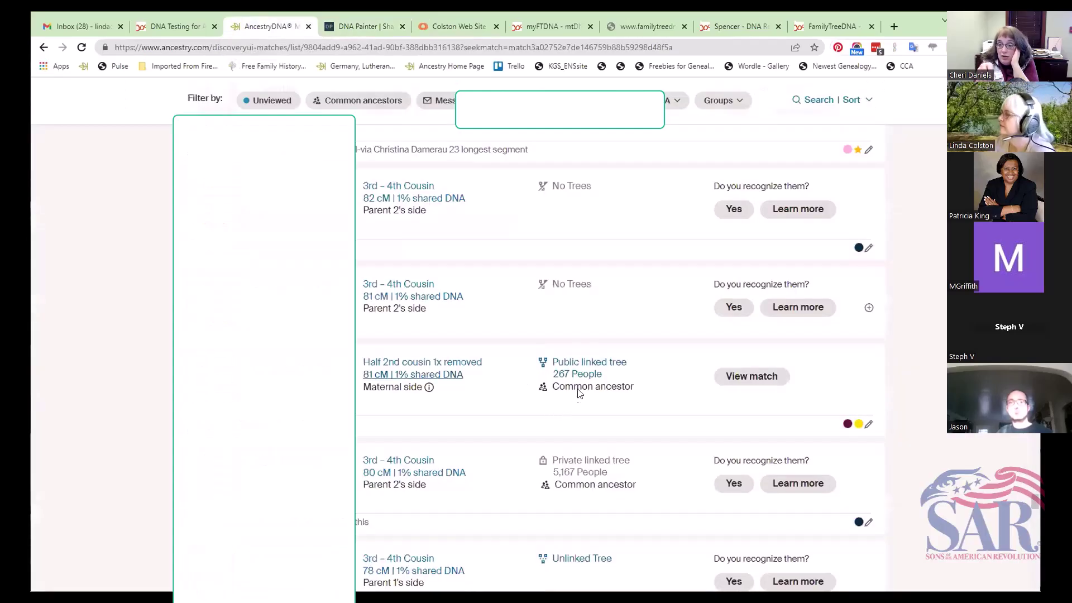
left_click(576, 366)
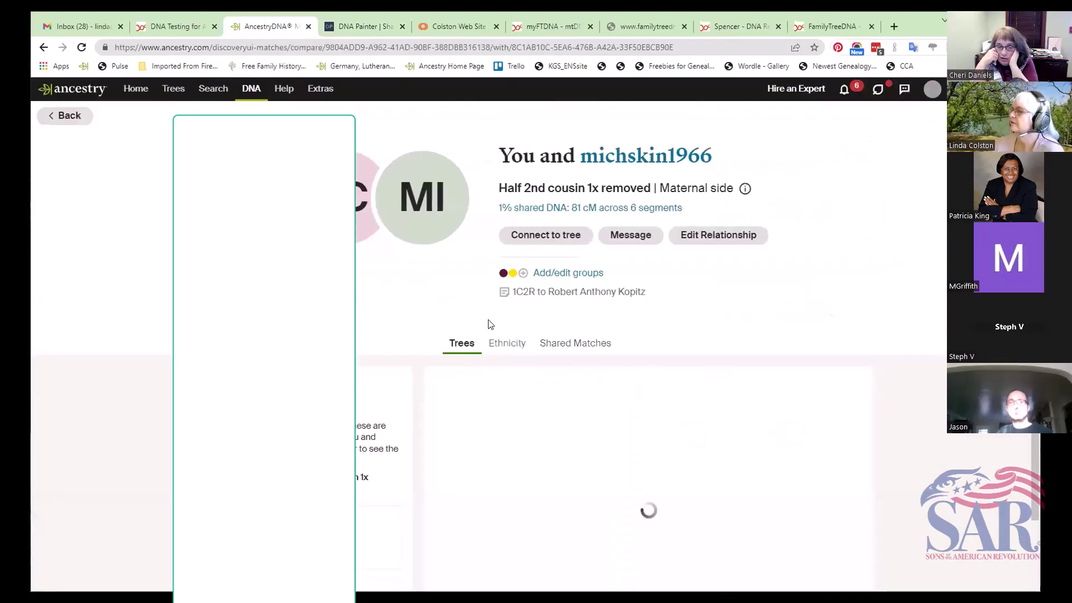
Examine the match's common ancestors, linked family tree, shared surnames and relationship note to trace how the cousin connects.
scroll(438, 337, "down", 3)
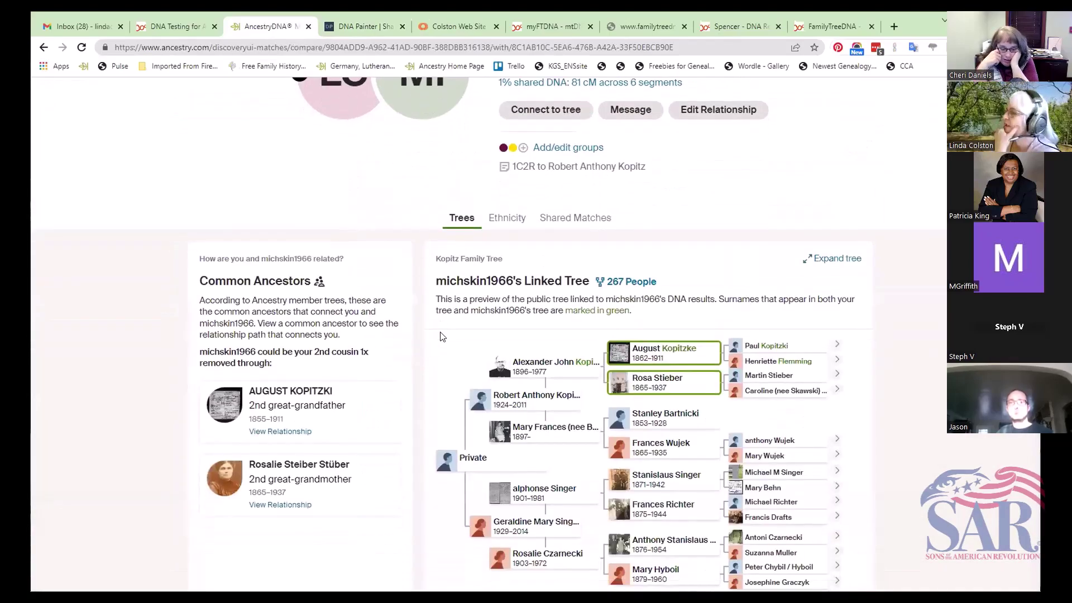
scroll(443, 336, "down", 4)
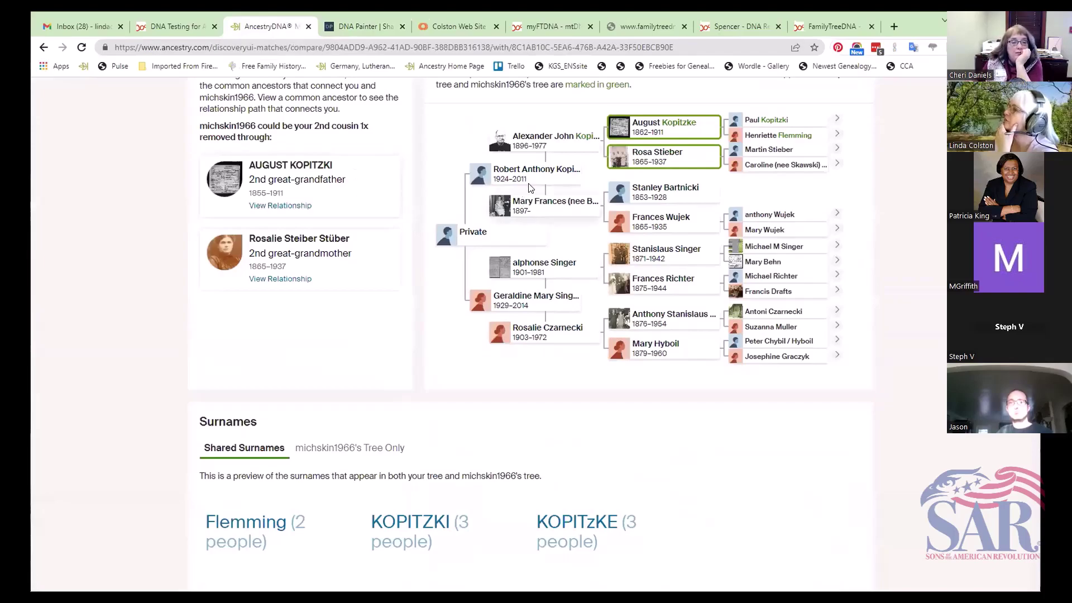
scroll(757, 240, "up", 1)
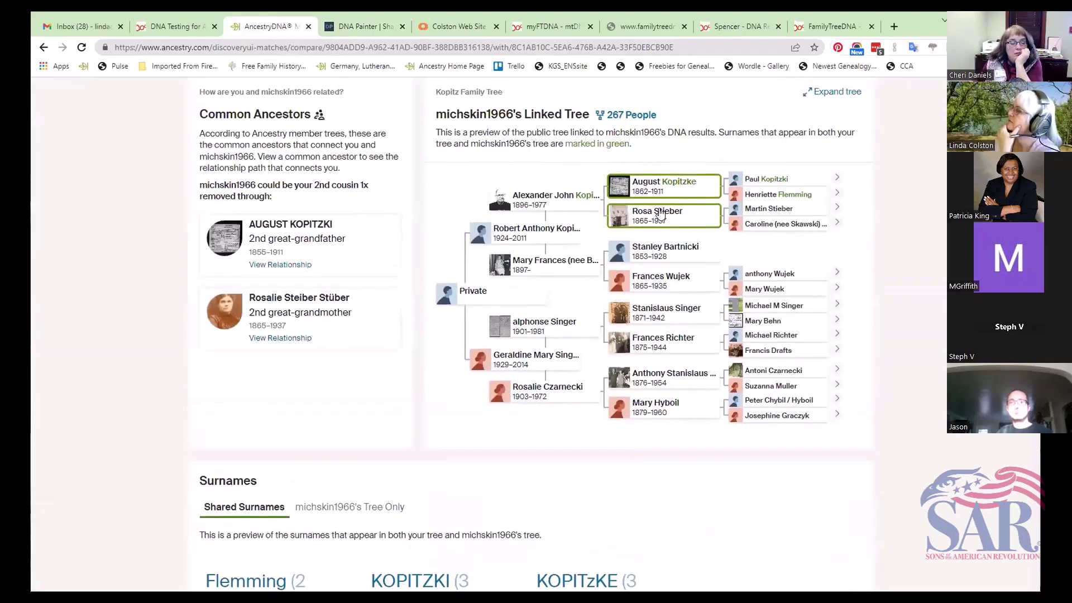
scroll(636, 218, "up", 2)
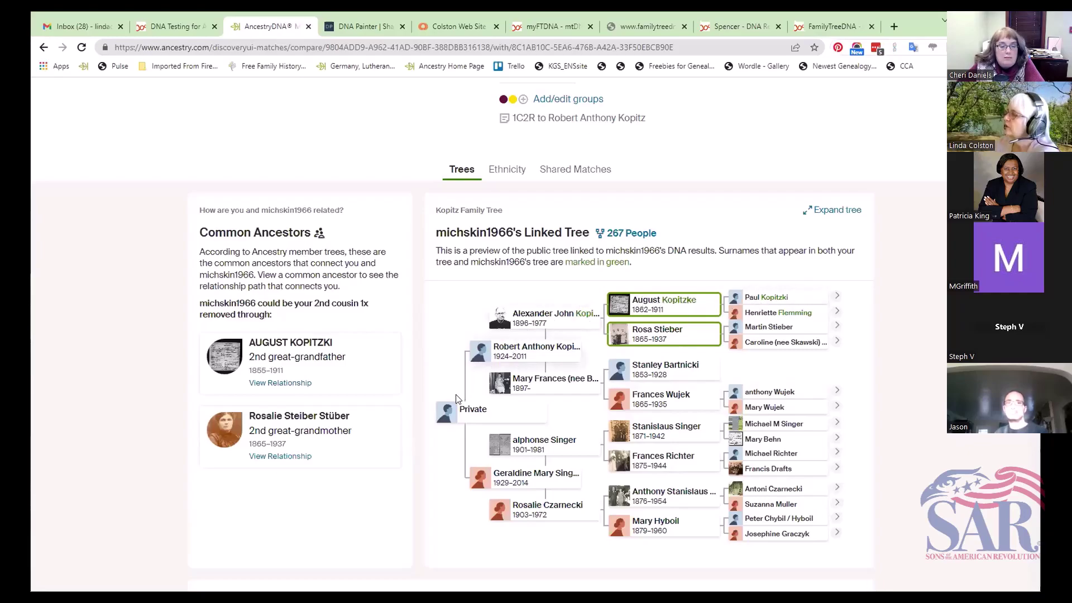
scroll(412, 292, "up", 2)
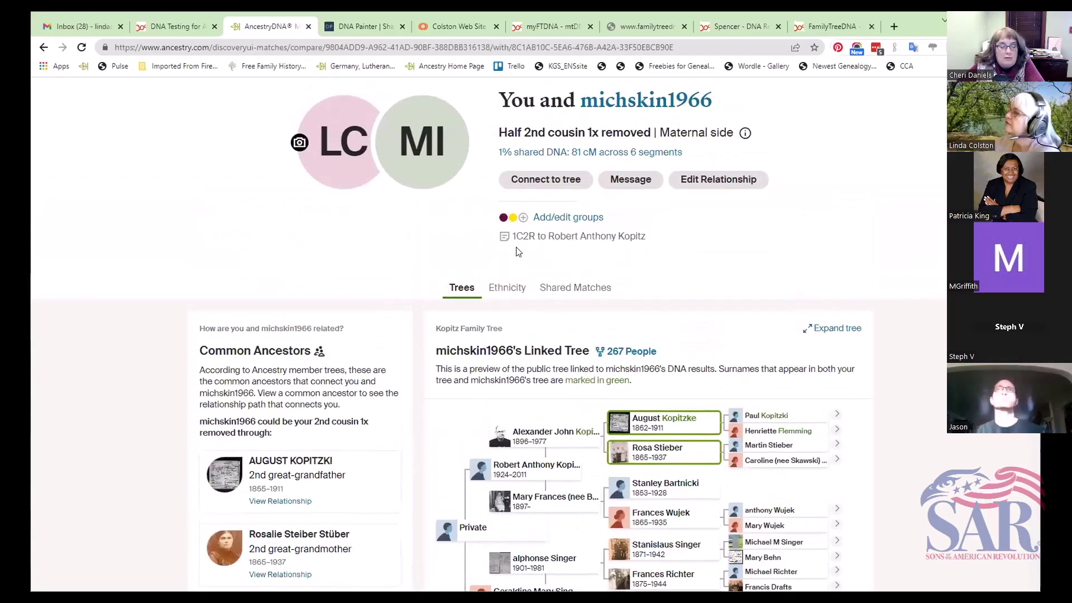
scroll(390, 314, "down", 2)
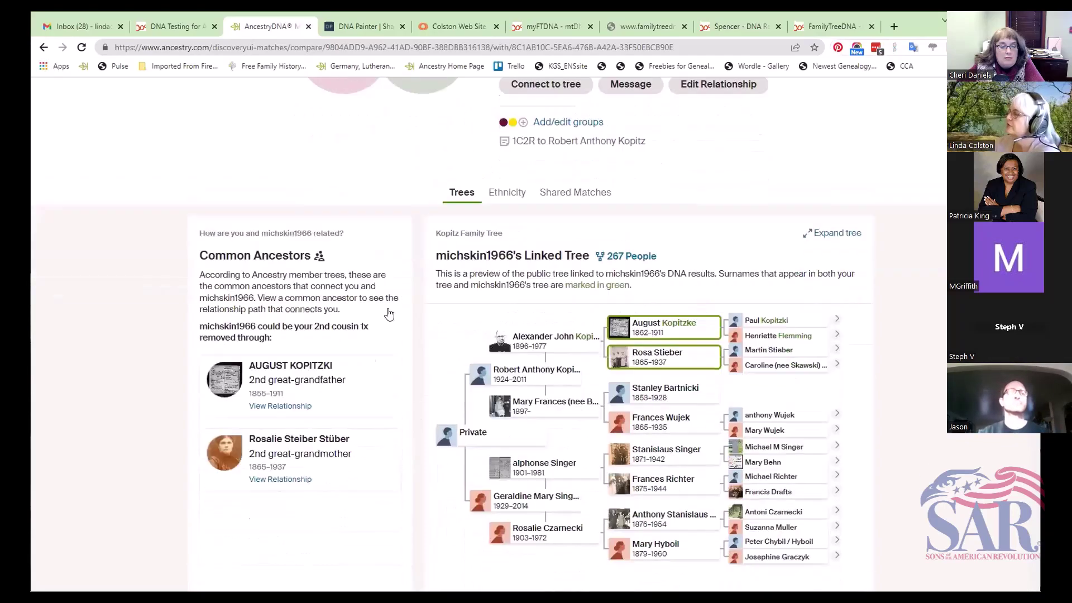
scroll(390, 314, "down", 2)
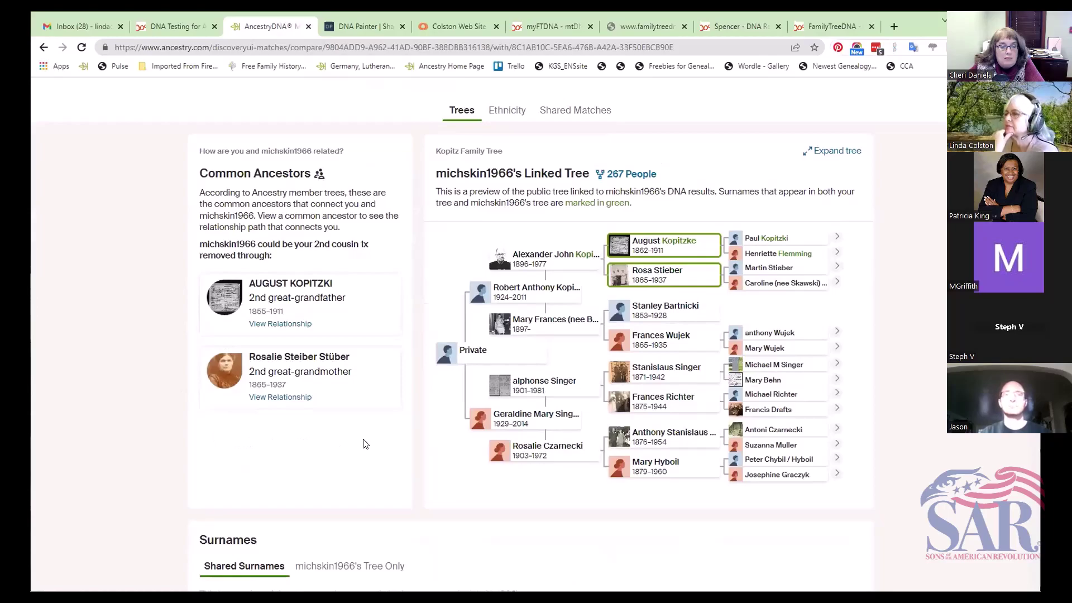
scroll(366, 444, "up", 1)
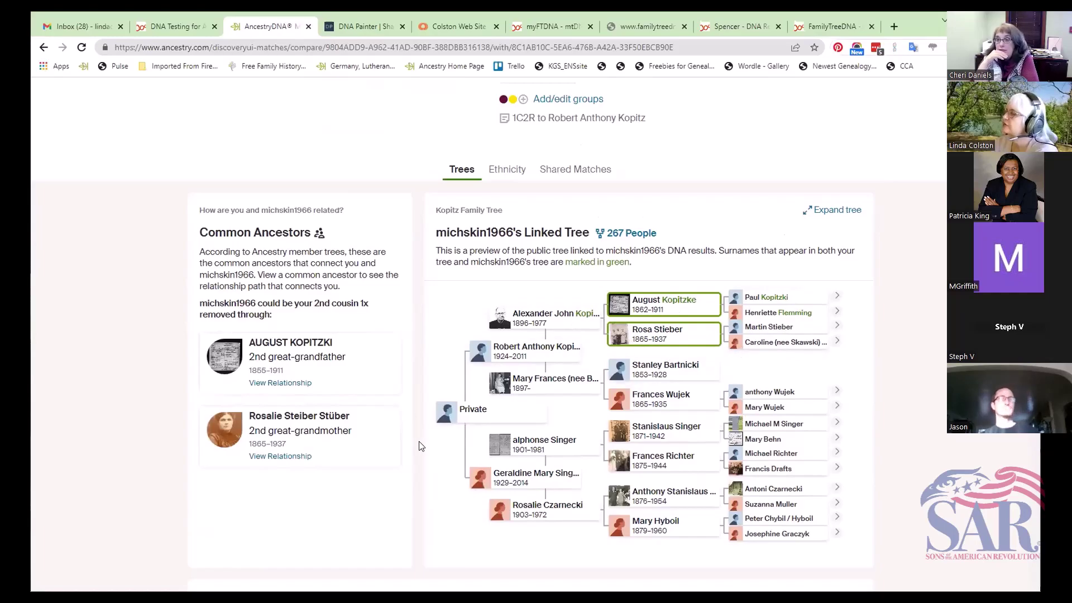
scroll(415, 472, "down", 1)
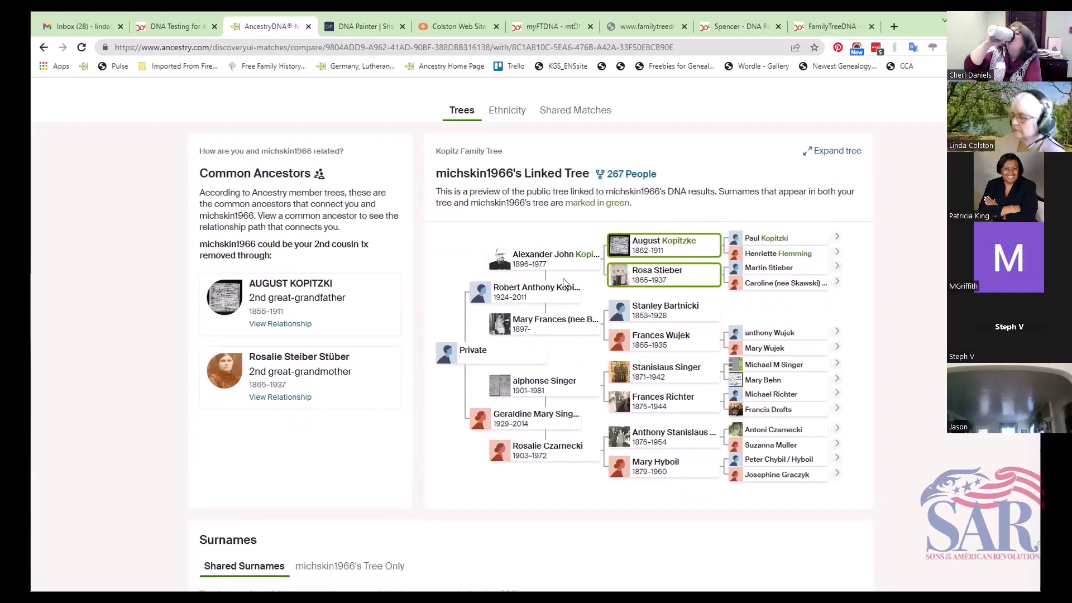
scroll(304, 178, "up", 4)
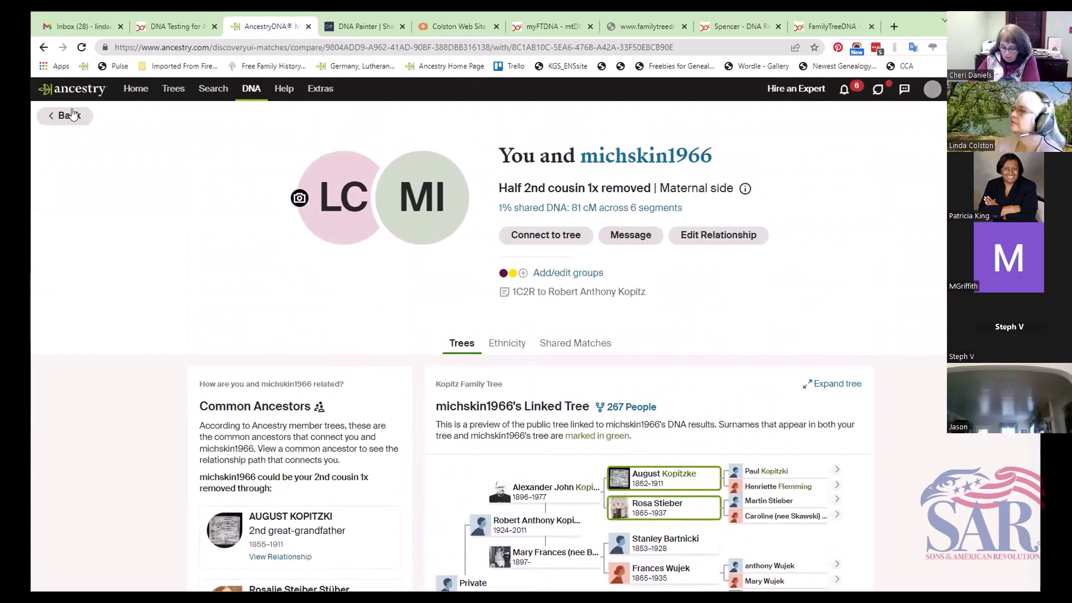
Leave the match's comparison page and return through the match list to the matches split by parent.
left_click(65, 117)
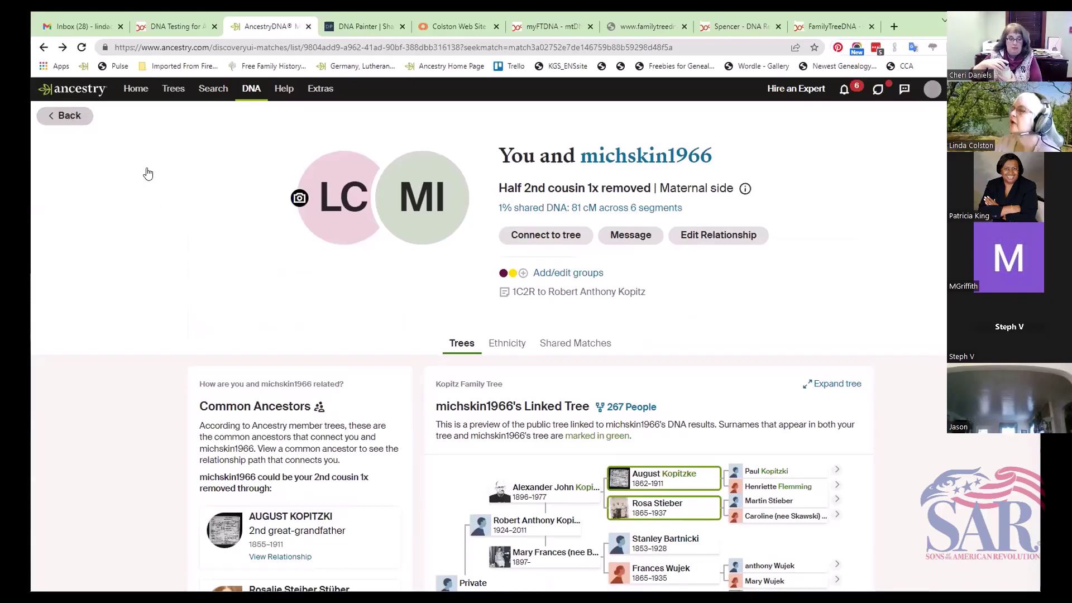
left_click(68, 117)
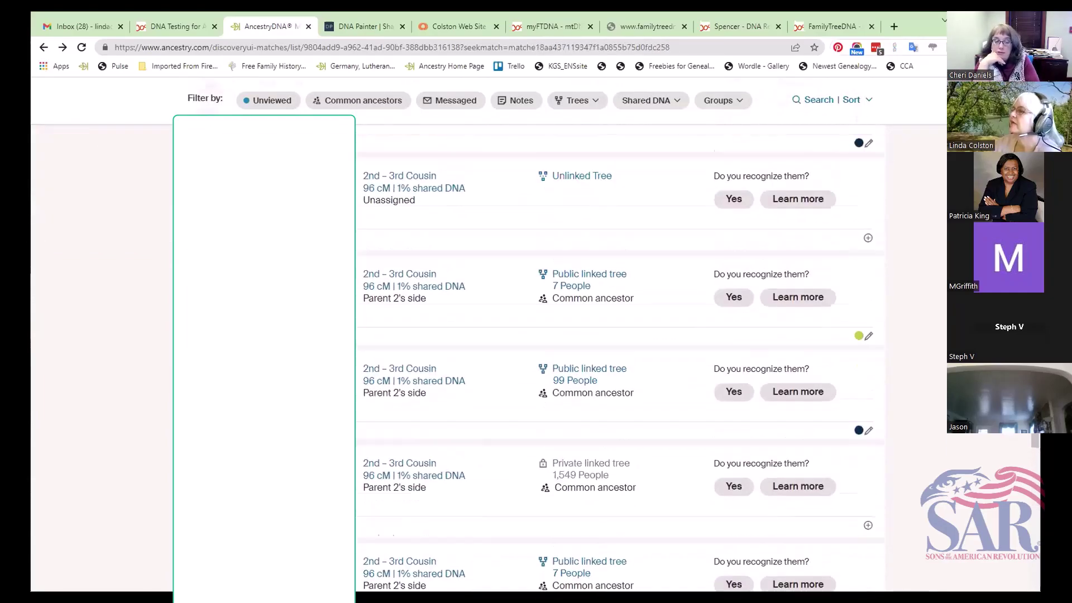
left_click(44, 47)
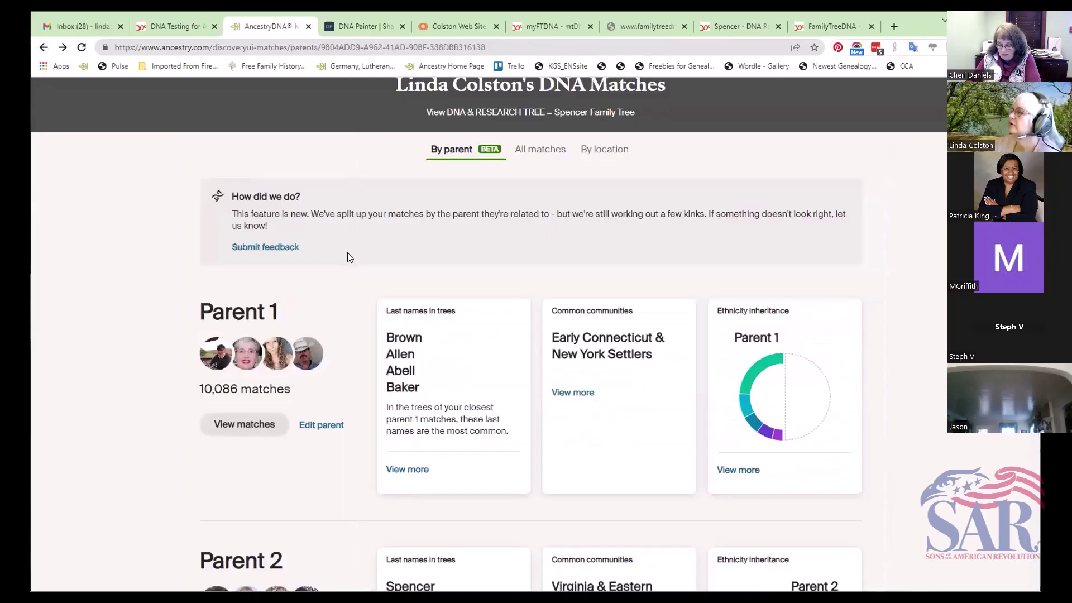
Review the Parent 1, Parent 2, Both sides and Unassigned match sections, and open the maternal or paternal choice for Parent 1.
scroll(211, 253, "down", 3)
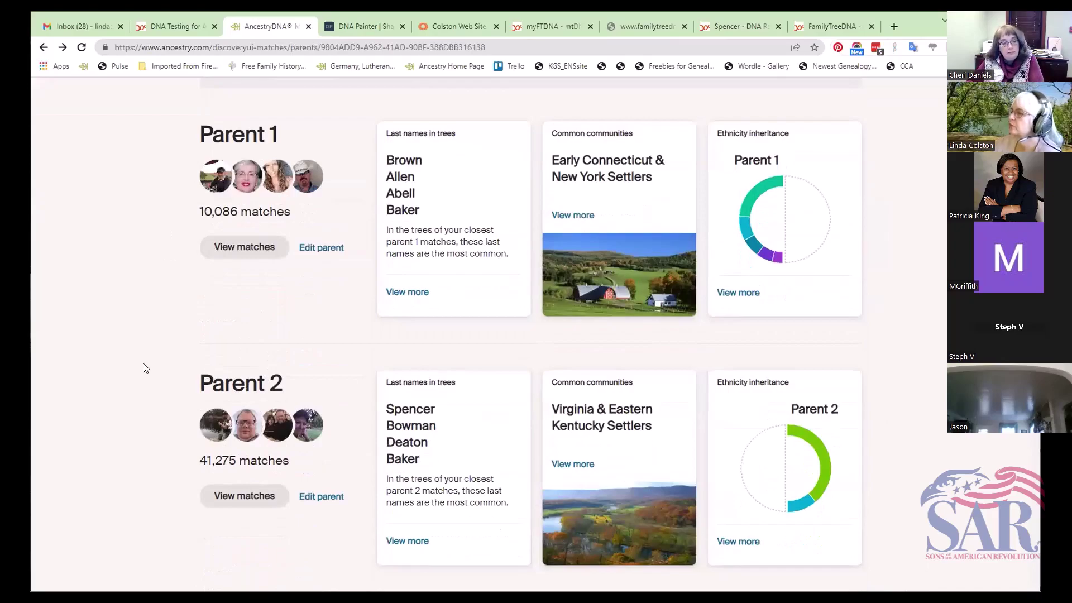
scroll(147, 366, "down", 6)
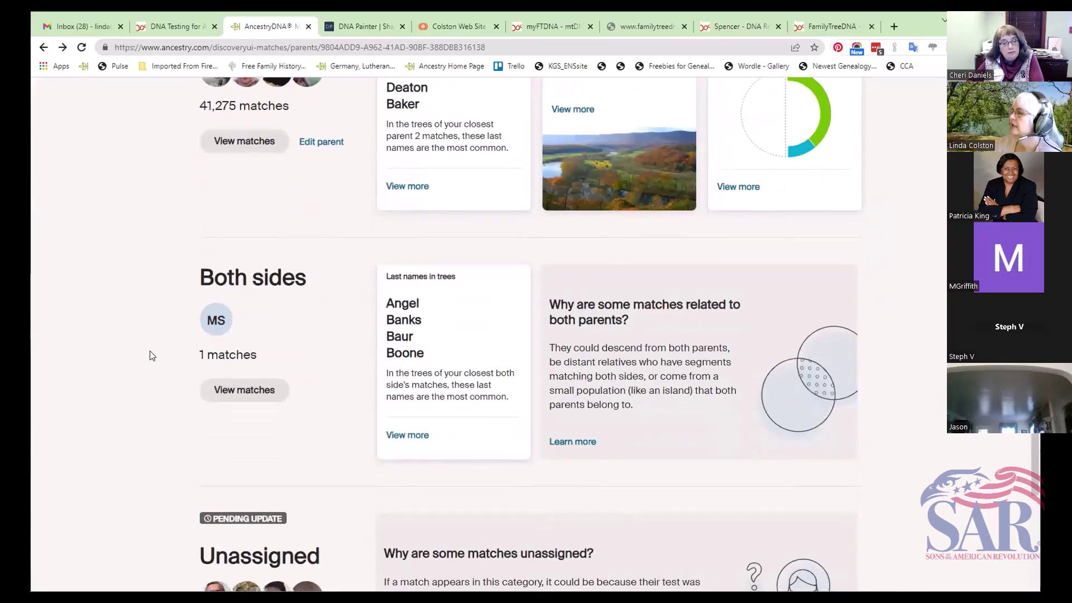
scroll(150, 356, "down", 5)
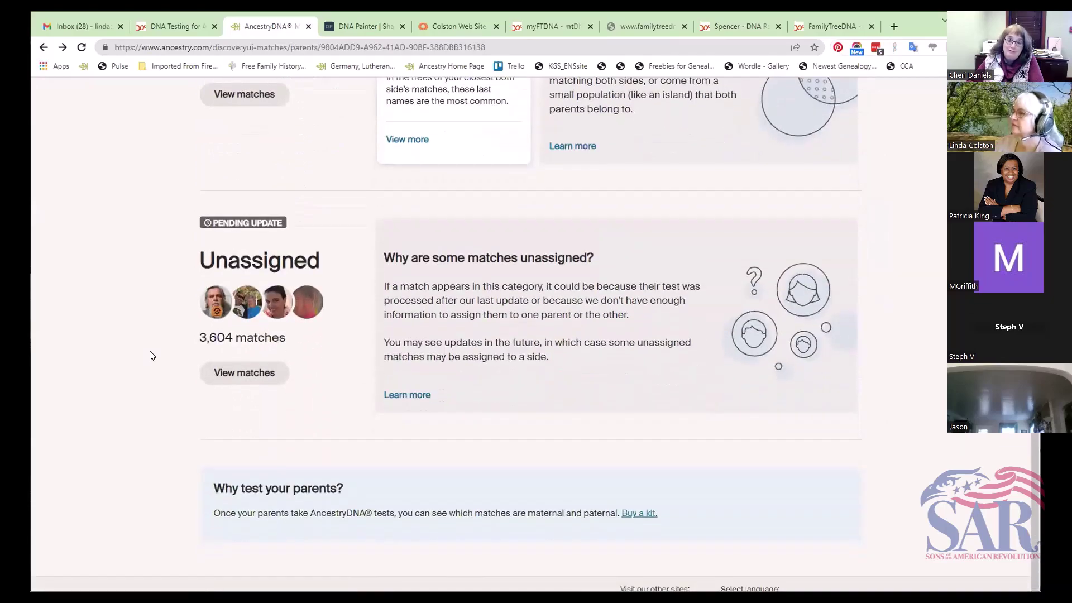
scroll(150, 356, "up", 10)
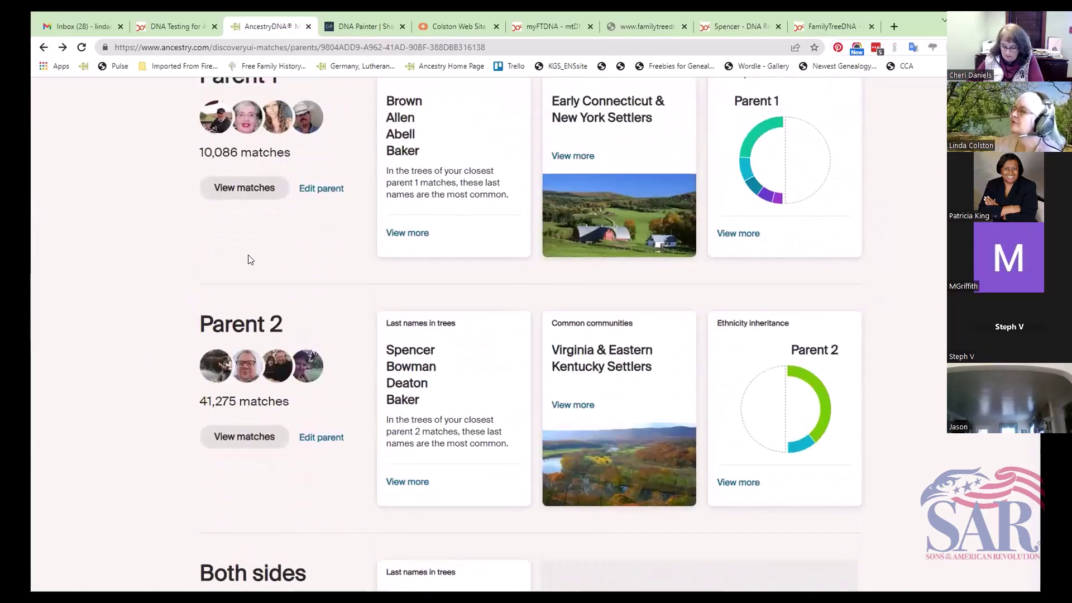
scroll(248, 260, "up", 1)
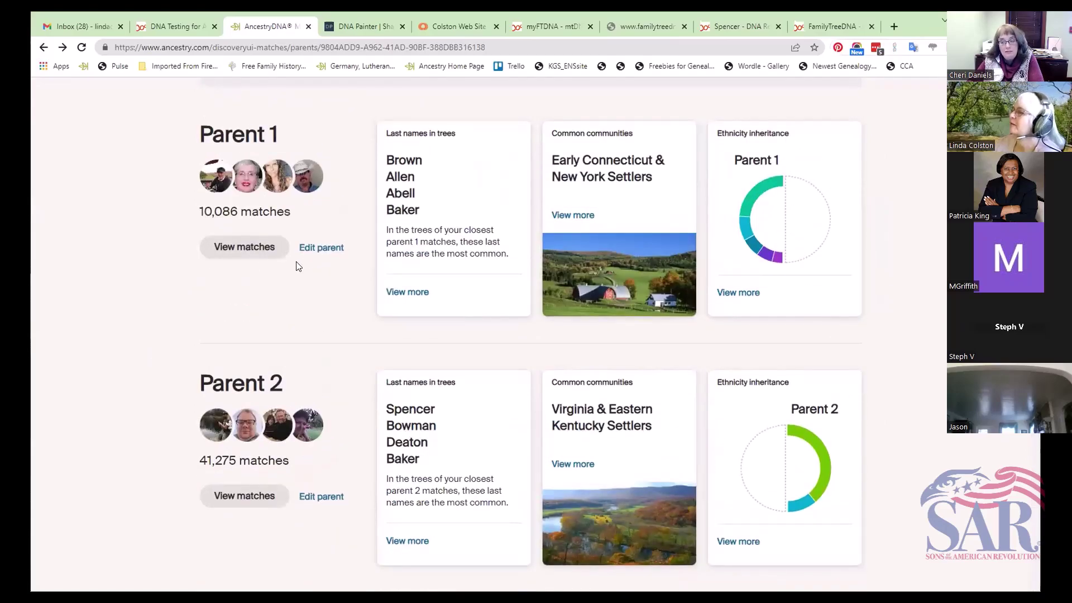
left_click(322, 249)
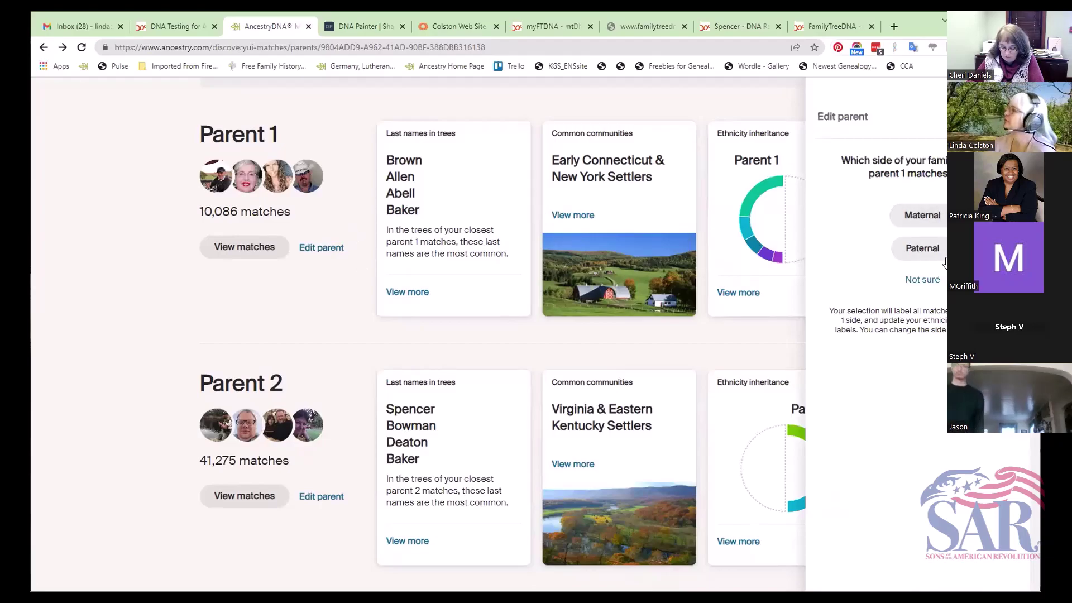
Open the list of all DNA matches, reloading the page until it loads.
scroll(444, 212, "up", 4)
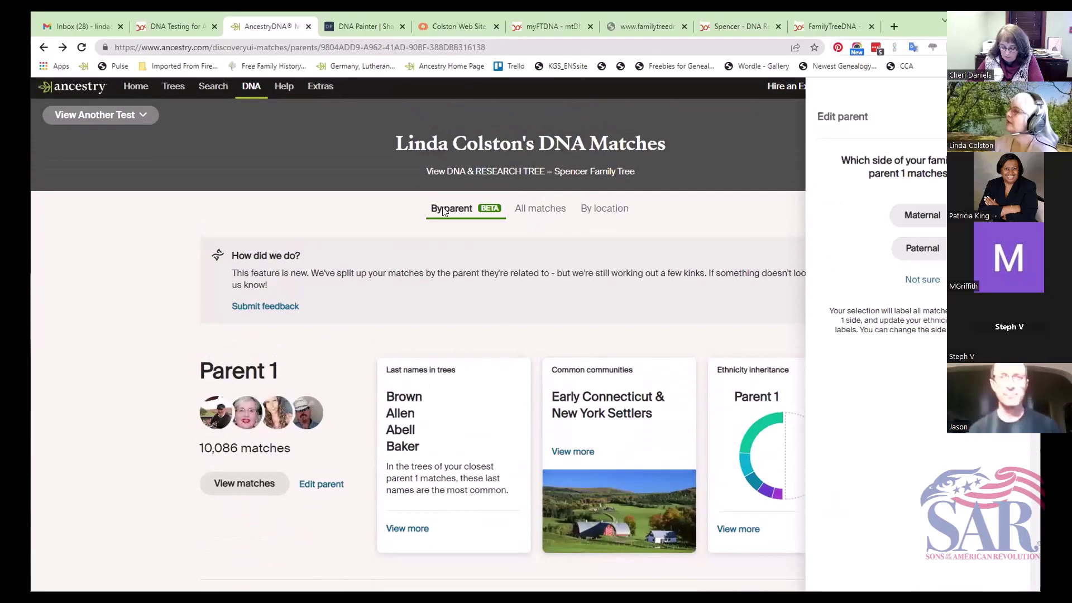
left_click(549, 214)
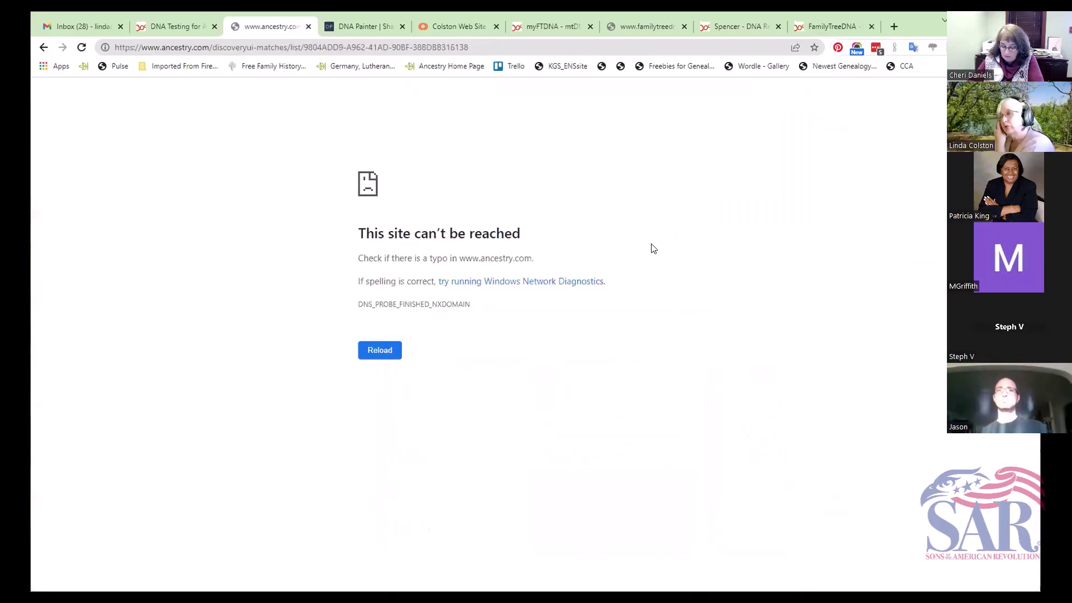
left_click(379, 350)
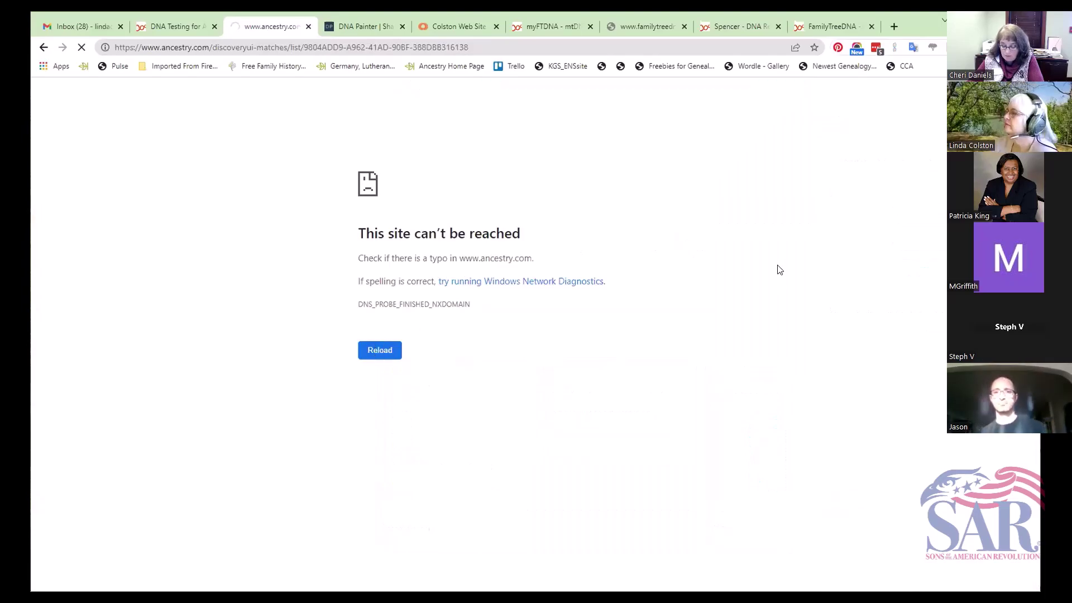
left_click(382, 351)
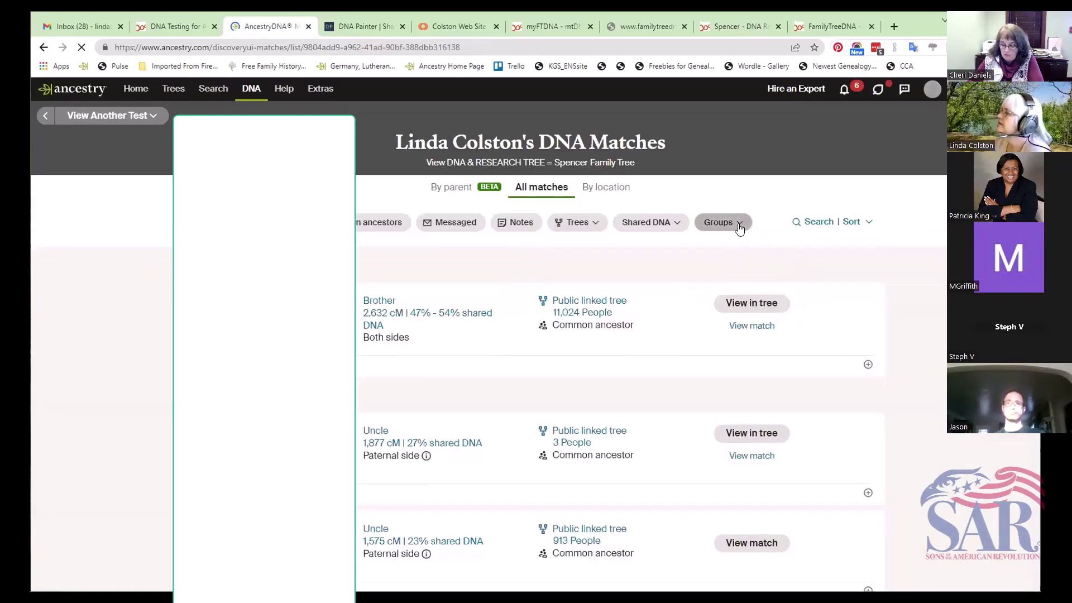
Look through the parent and custom groups available for filtering the matches, and close the list without applying a filter.
left_click(740, 229)
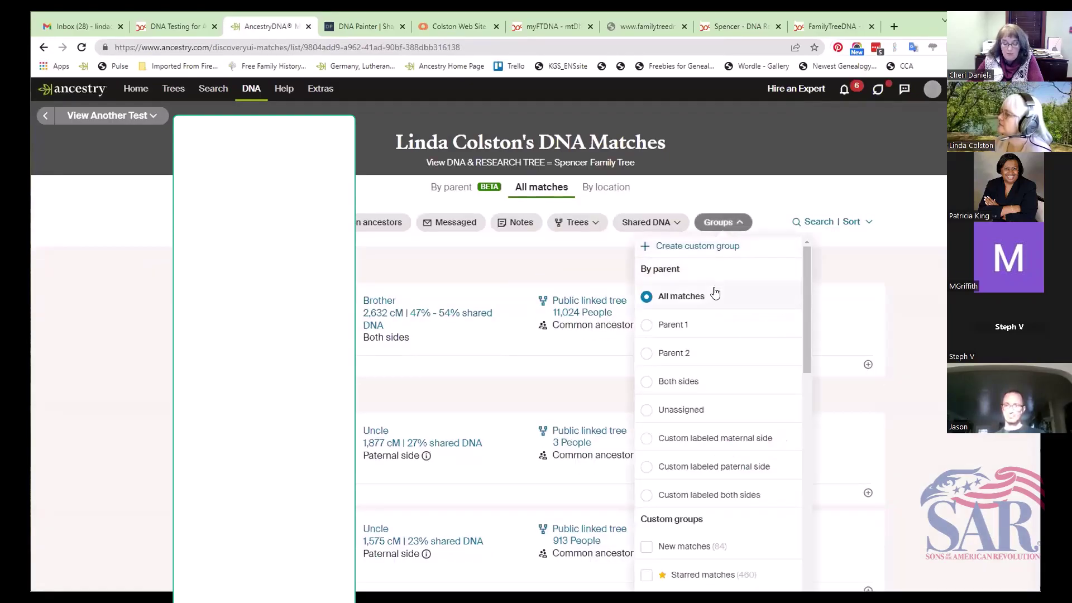
scroll(737, 310, "down", 5)
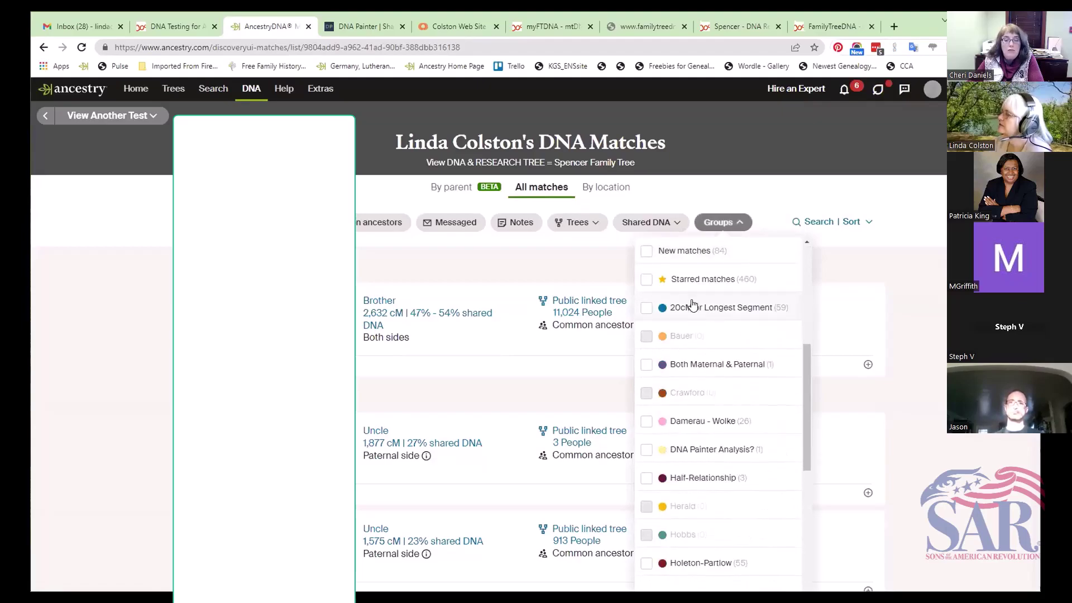
scroll(692, 335, "down", 1)
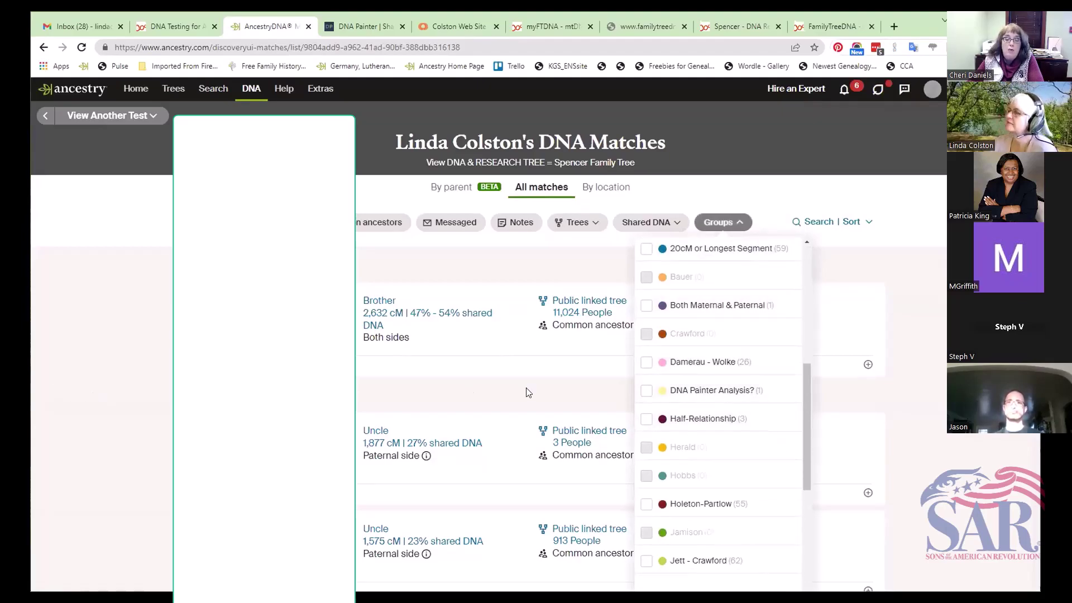
scroll(911, 445, "down", 6)
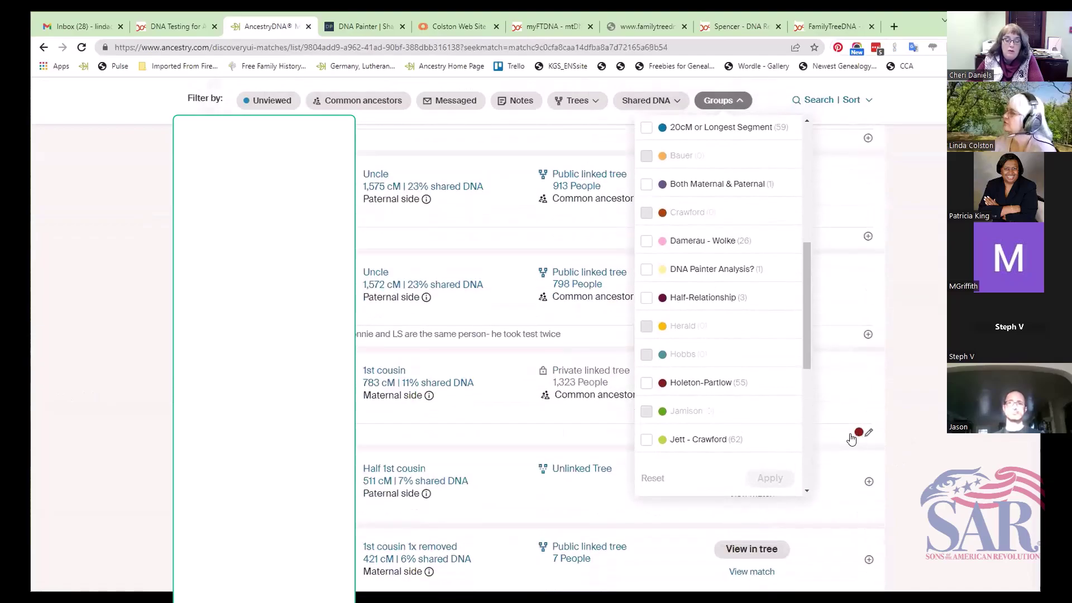
left_click(826, 442)
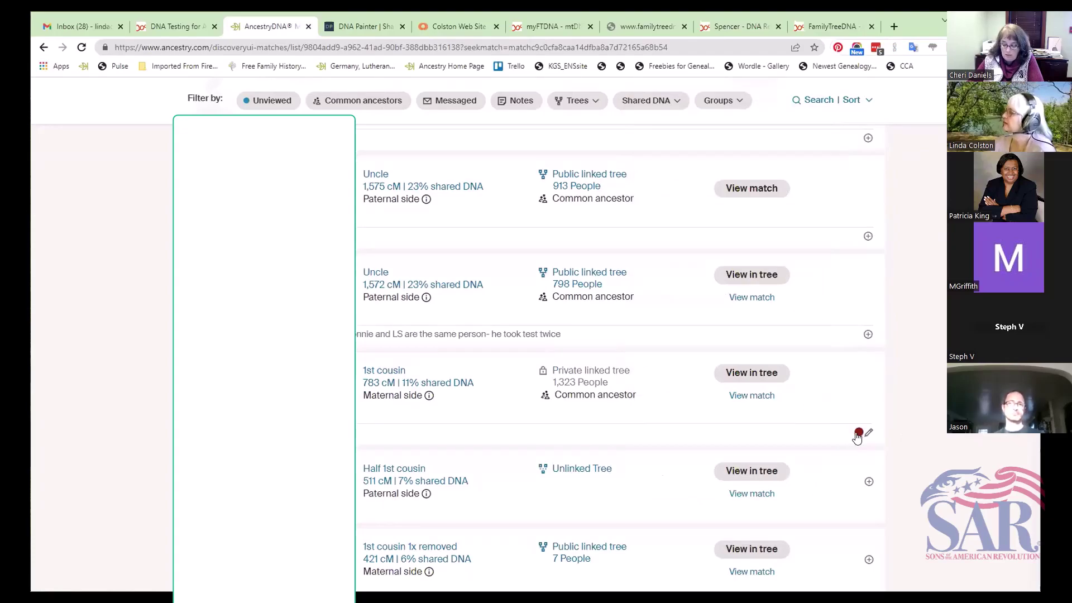
Show the group editing options for the 783 cM 1st cousin match, and return to the start of the match list.
left_click(858, 434)
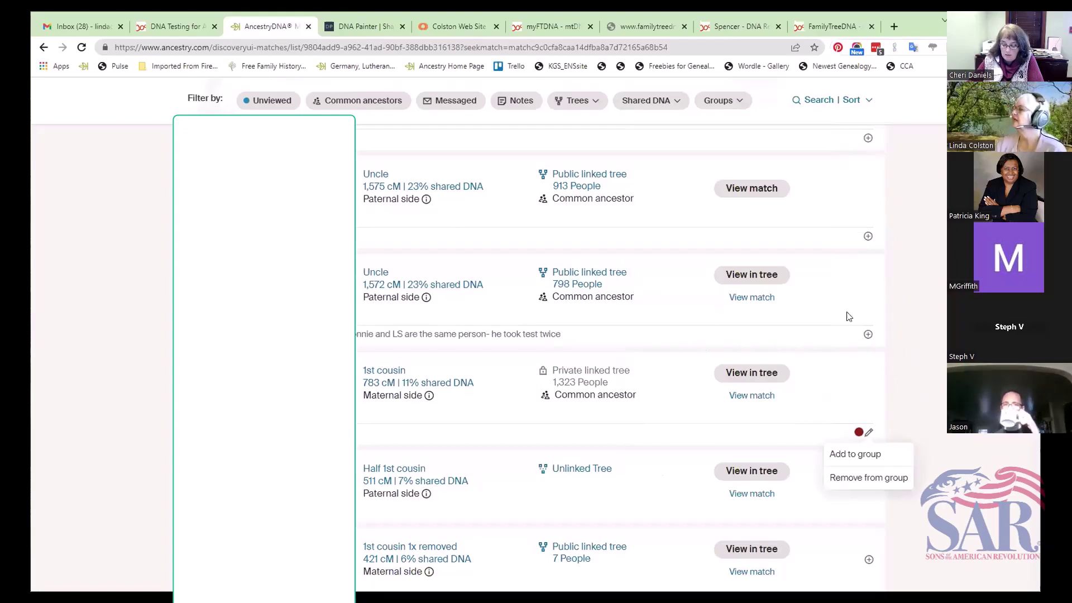
scroll(927, 341, "up", 3)
scroll(926, 340, "up", 4)
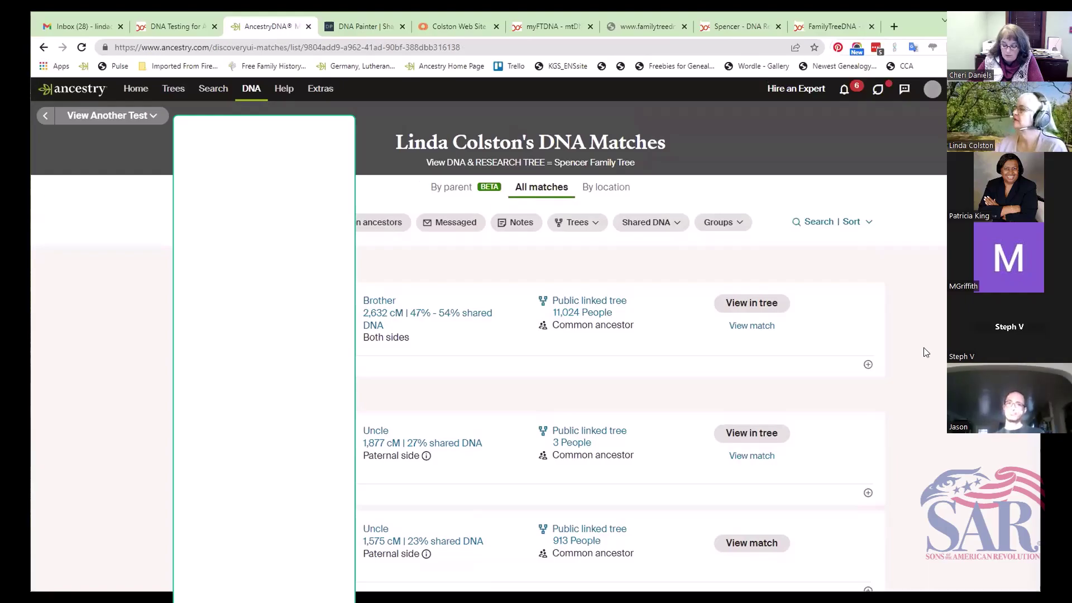
Check the possible DNA relationships for the maternal 421 cM 1st cousin 1x removed match, and view the linked tree on its comparison page.
scroll(445, 268, "down", 15)
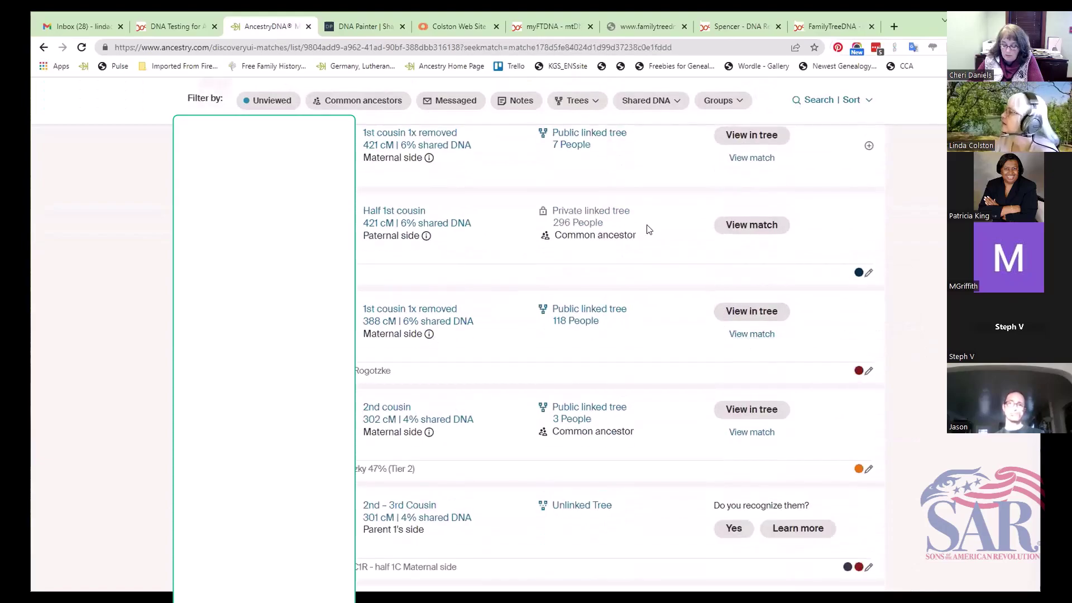
scroll(397, 201, "up", 1)
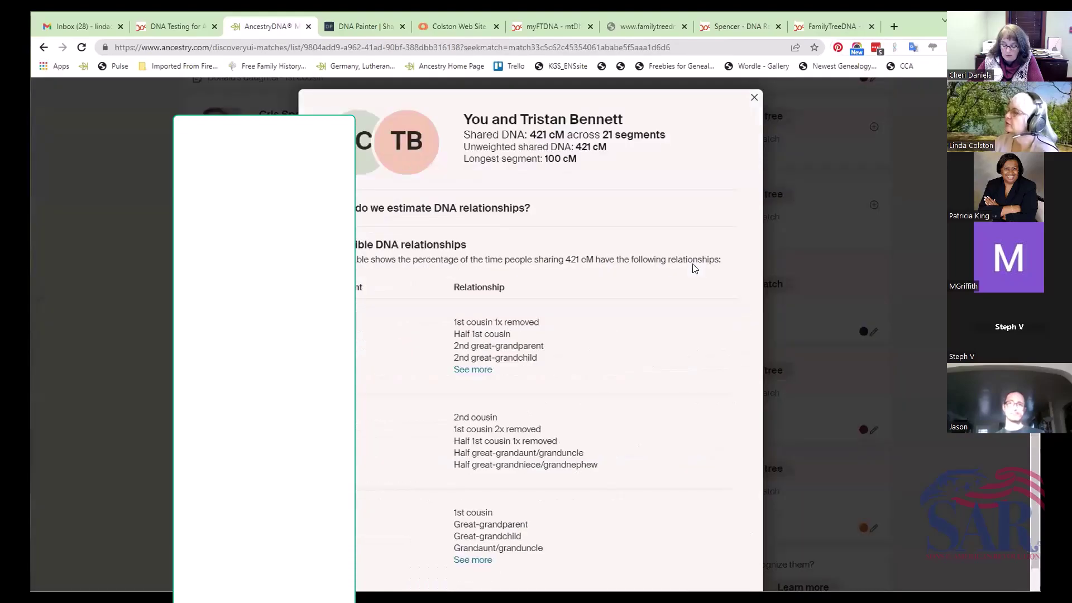
left_click(754, 99)
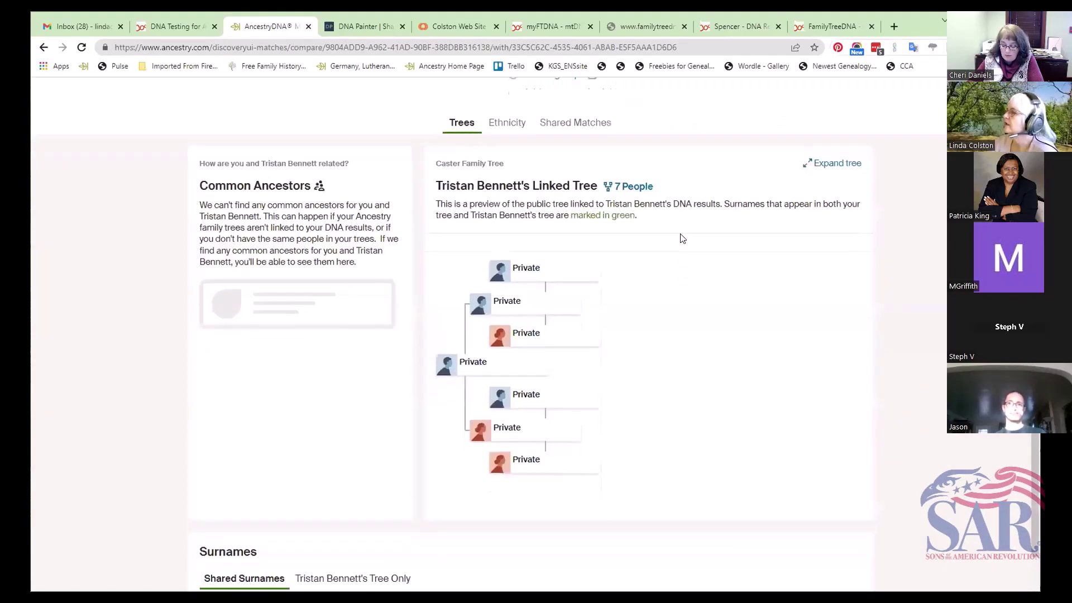
scroll(678, 236, "down", 1)
Compare the ethnicity estimates with the 421 cM match, and look at the communities shared by both people.
left_click(507, 87)
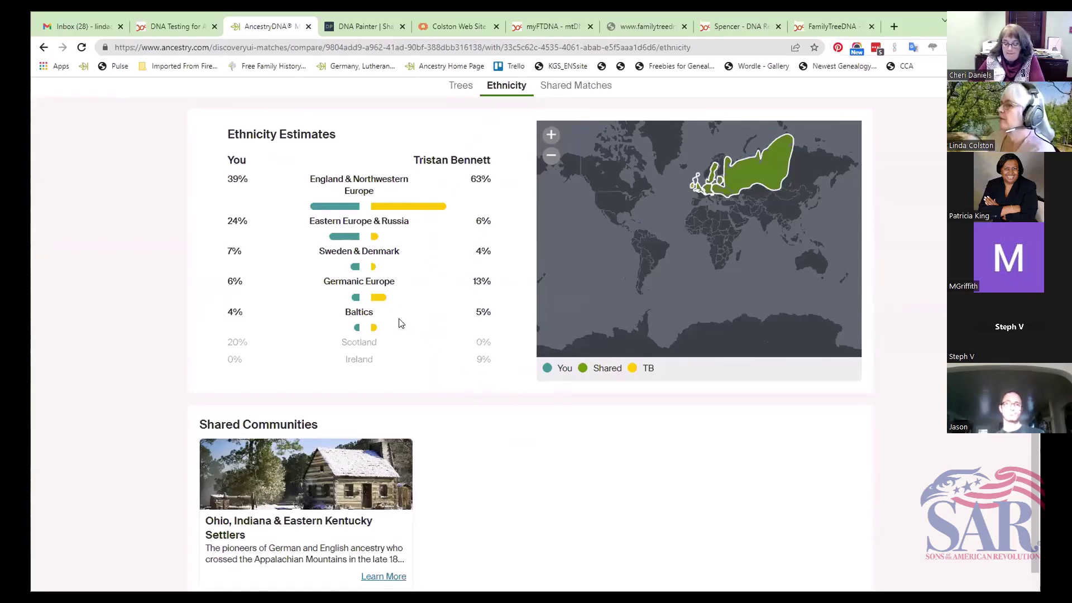
mouse_move(411, 301)
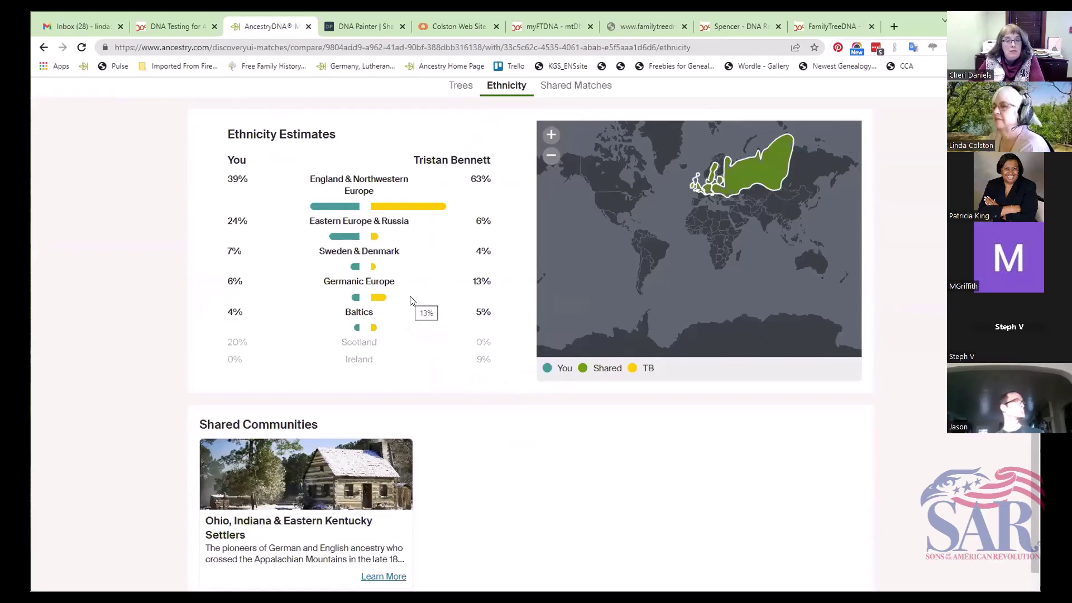
scroll(632, 416, "down", 1)
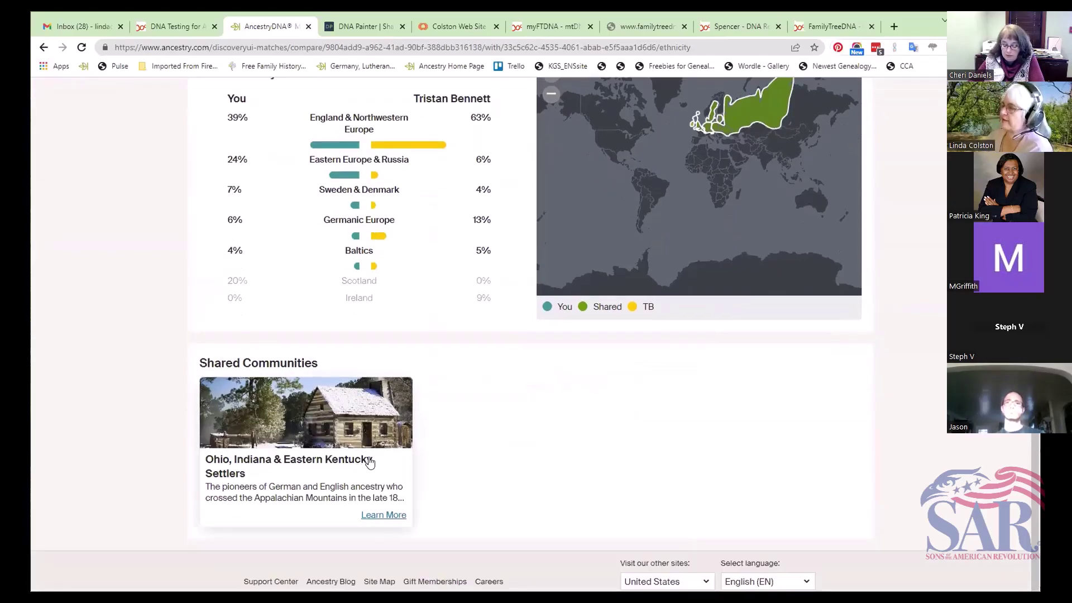
scroll(539, 422, "up", 3)
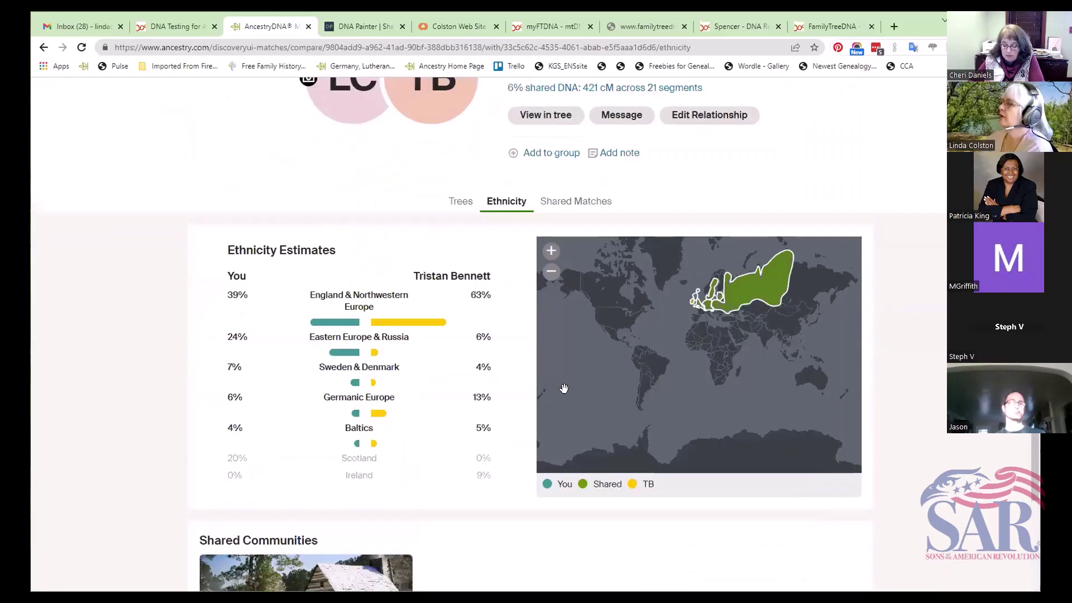
scroll(564, 391, "down", 2)
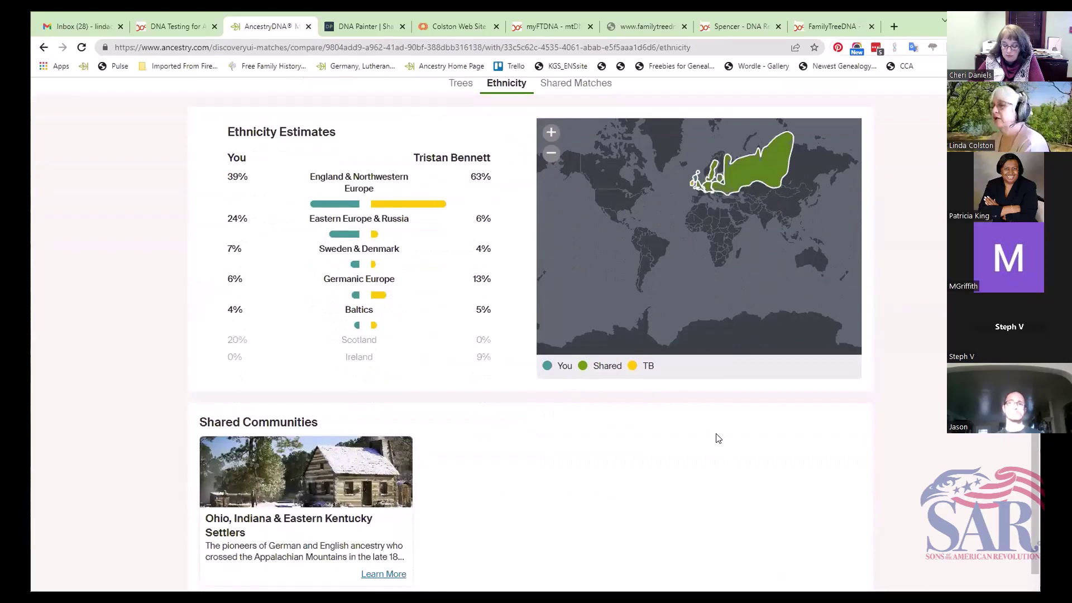
scroll(755, 479, "up", 2)
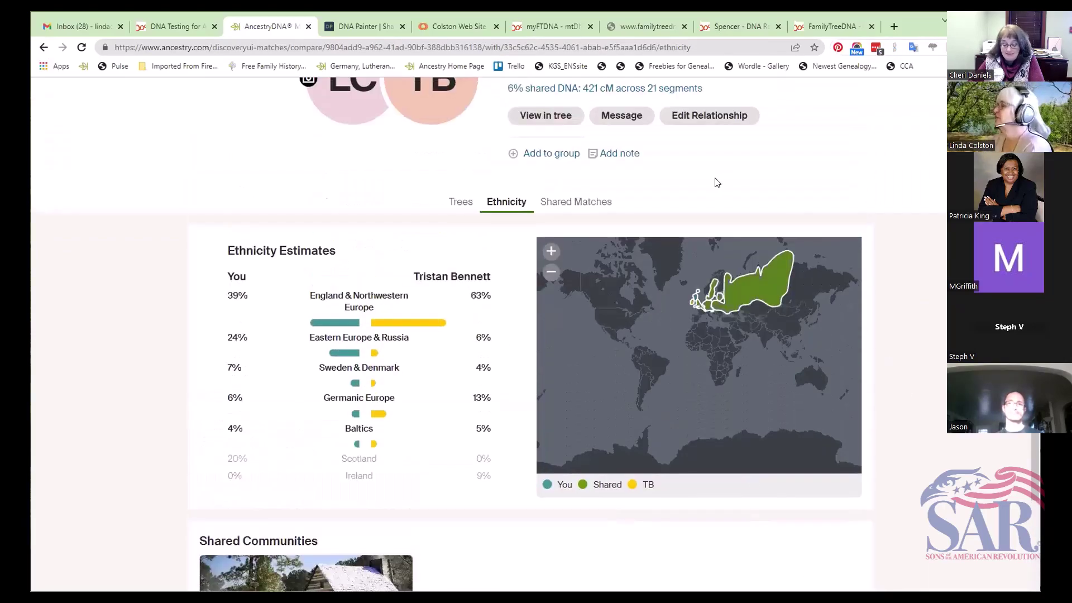
scroll(720, 178, "up", 1)
scroll(724, 237, "down", 1)
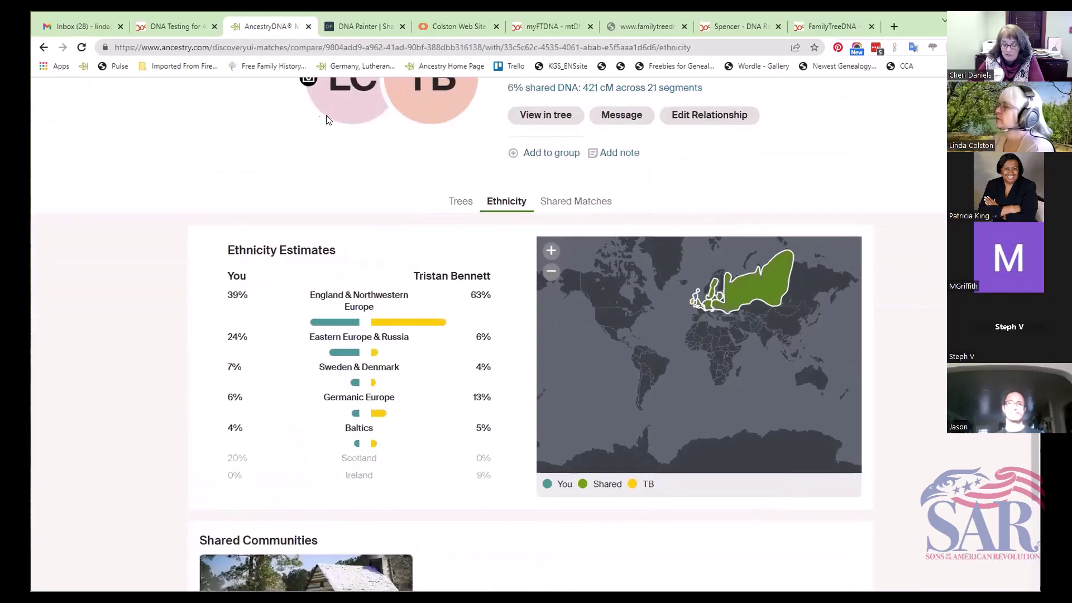
Open the matches shared with the 421 cM cousin, and examine their relationships, parent sides, notes and coloured group markers.
left_click(577, 202)
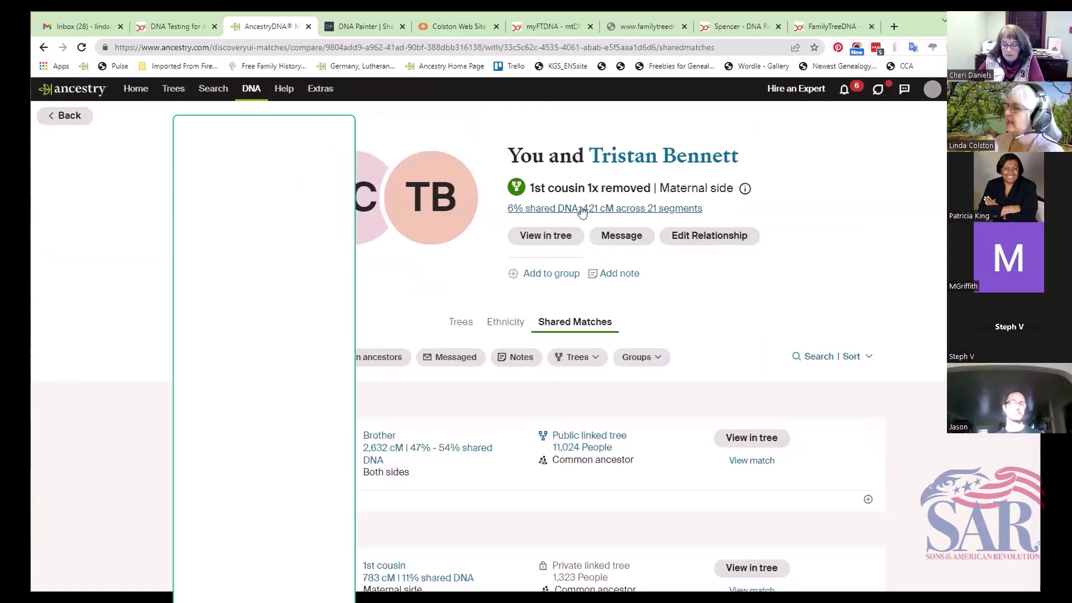
scroll(687, 293, "down", 3)
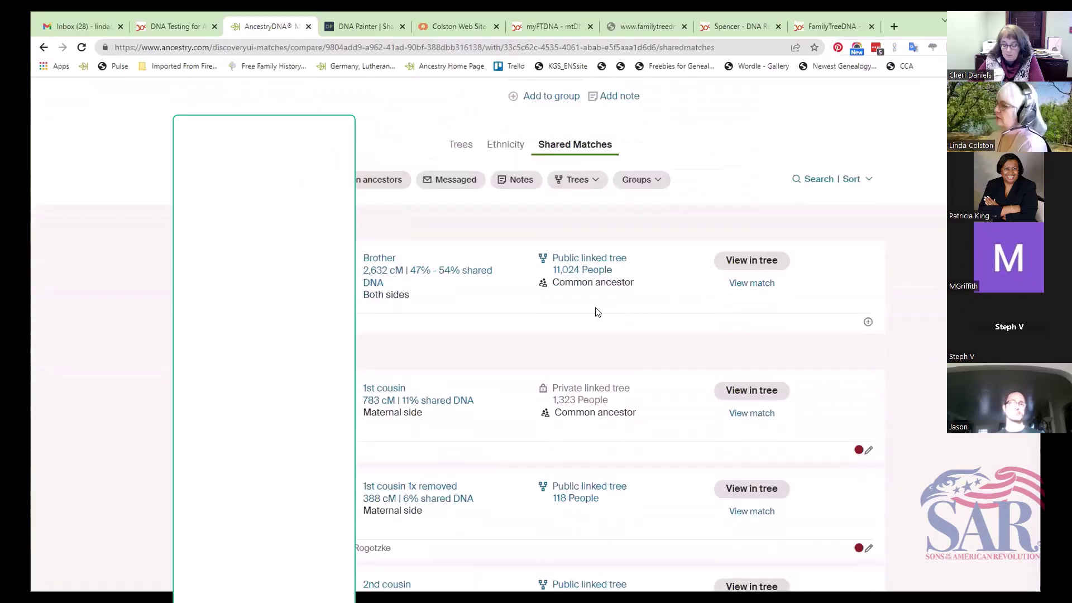
scroll(595, 311, "down", 2)
scroll(596, 311, "down", 2)
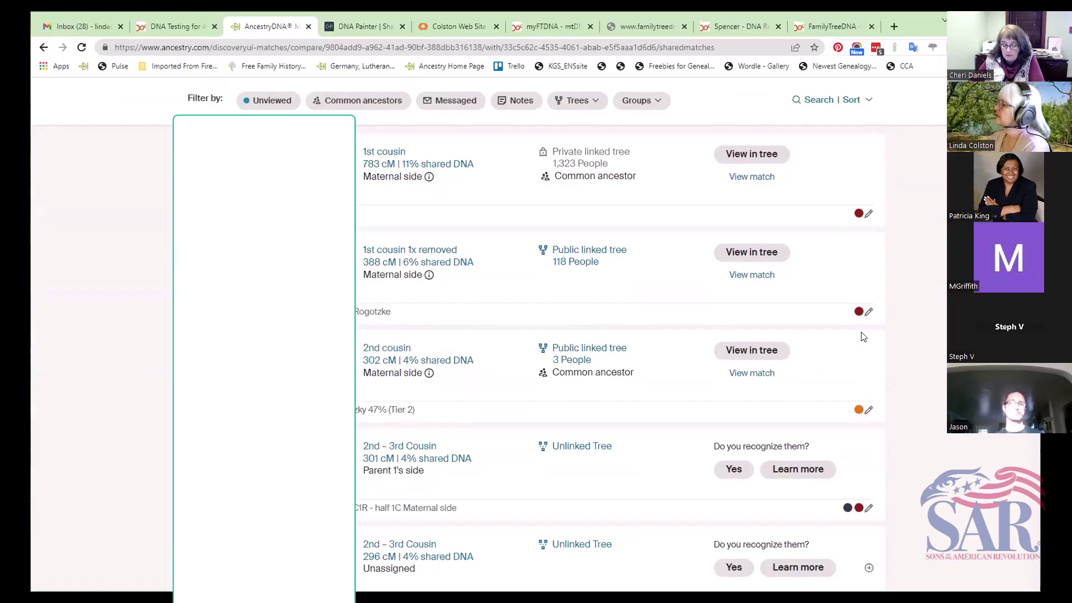
scroll(781, 262, "up", 2)
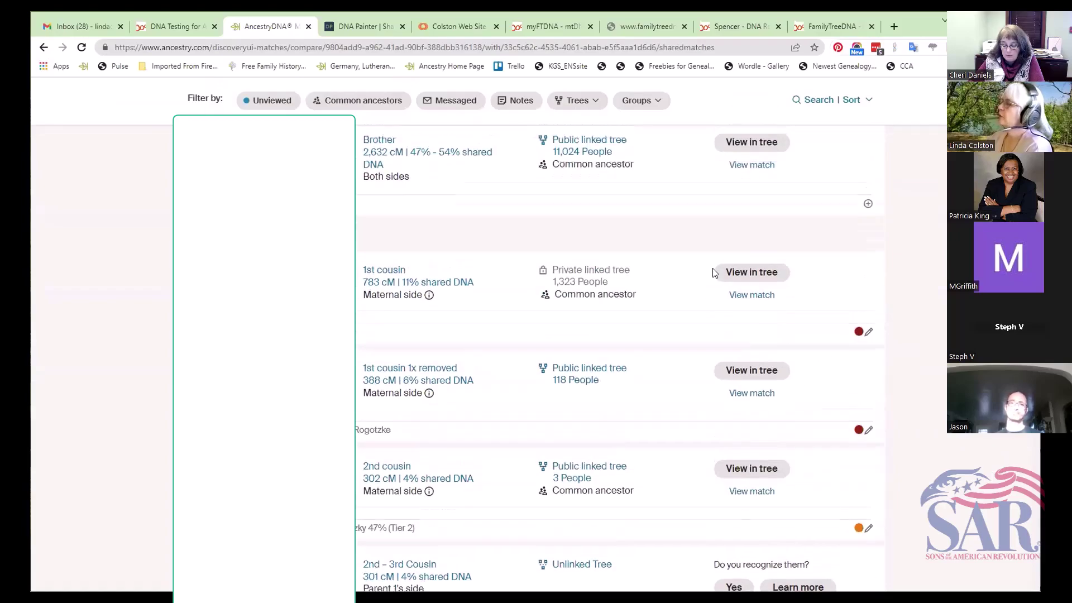
scroll(471, 256, "down", 10)
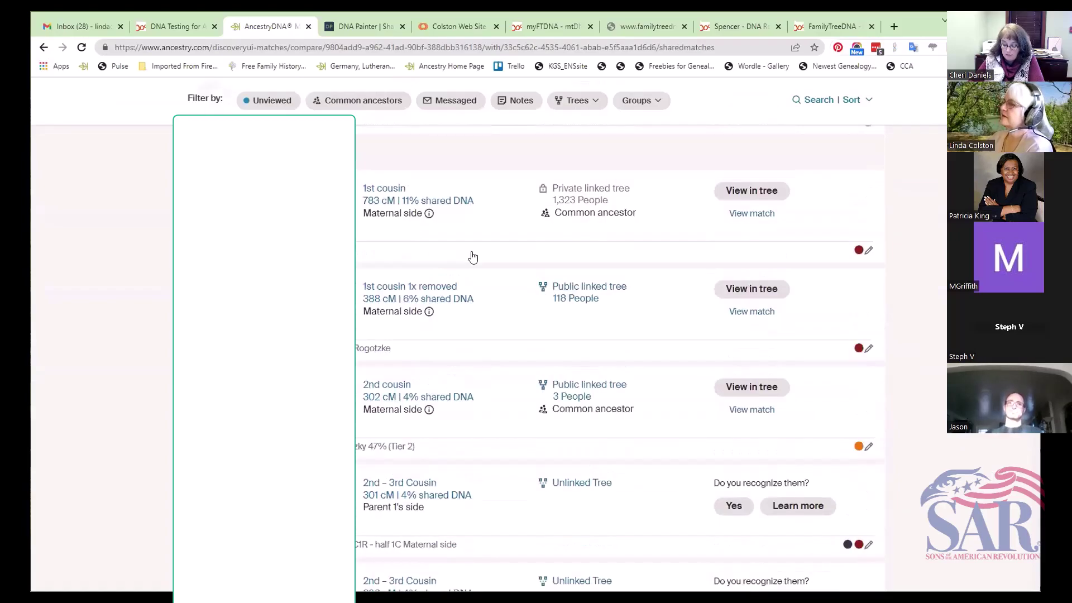
scroll(676, 415, "down", 4)
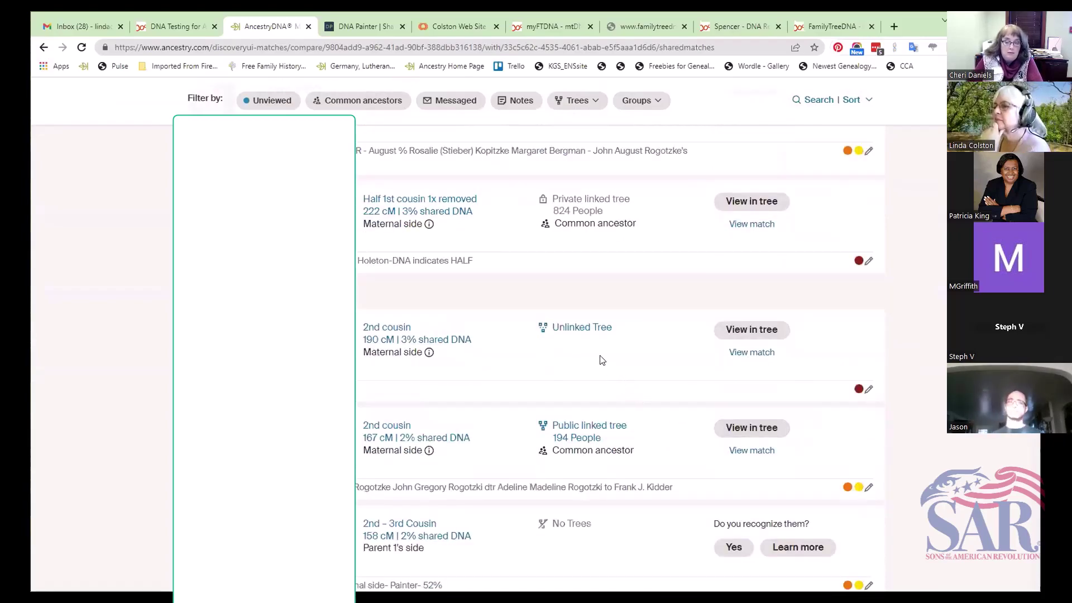
scroll(606, 366, "up", 3)
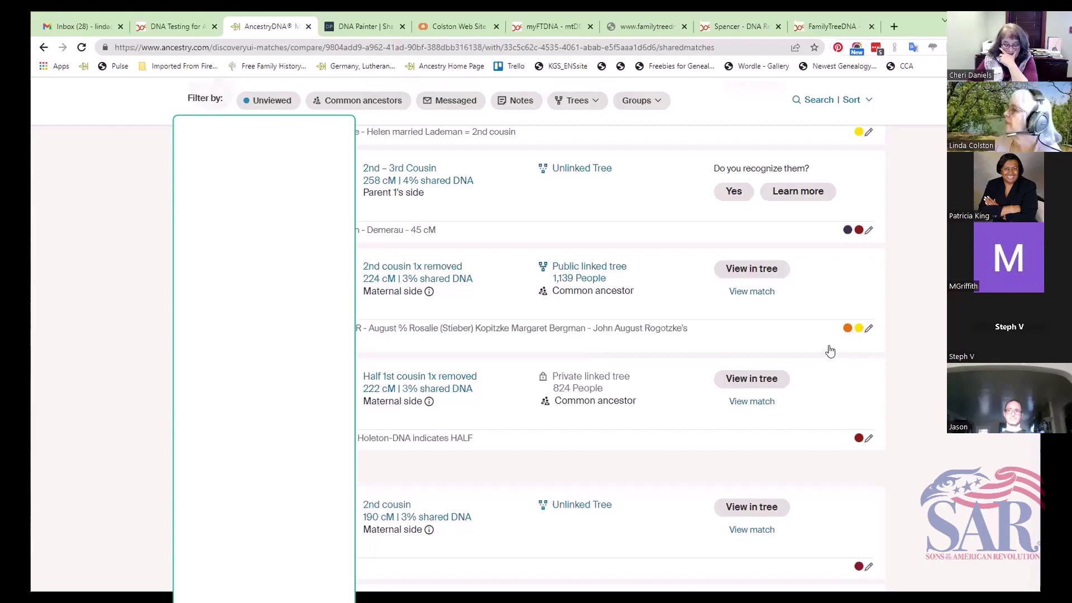
scroll(830, 352, "up", 4)
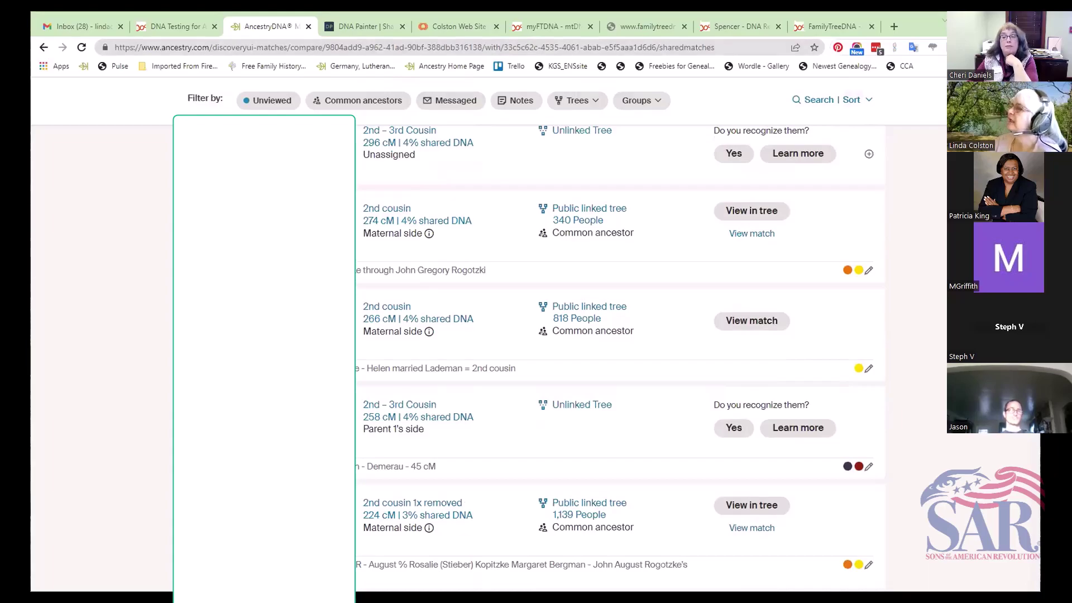
Switch to DNA Painter to look over its relationship probabilities and shared cM relationship chart, and return to the Ancestry shared matches.
key("ctrl+Tab")
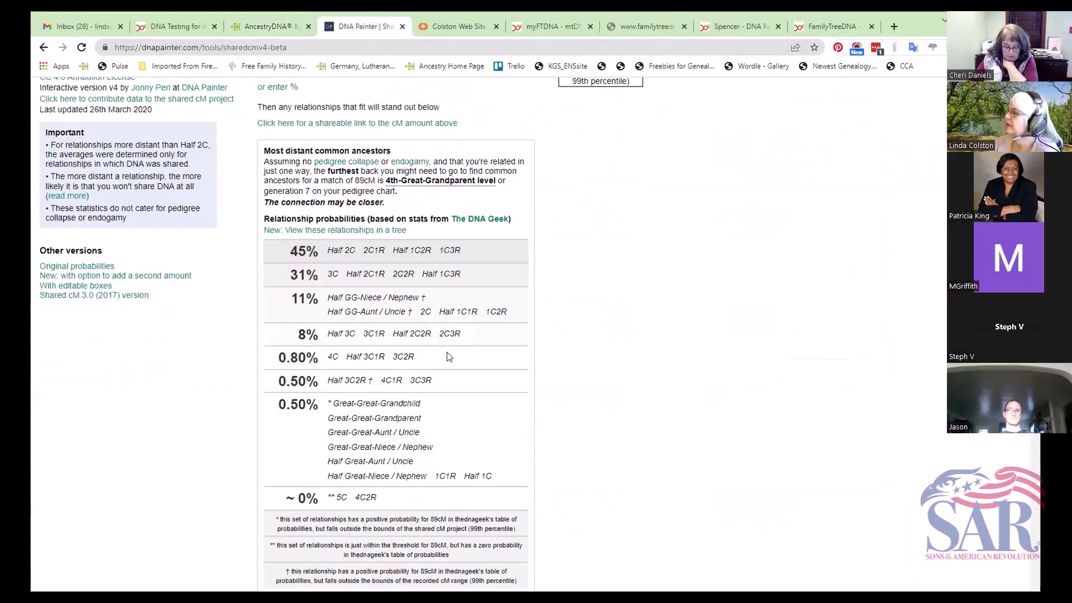
scroll(449, 356, "down", 10)
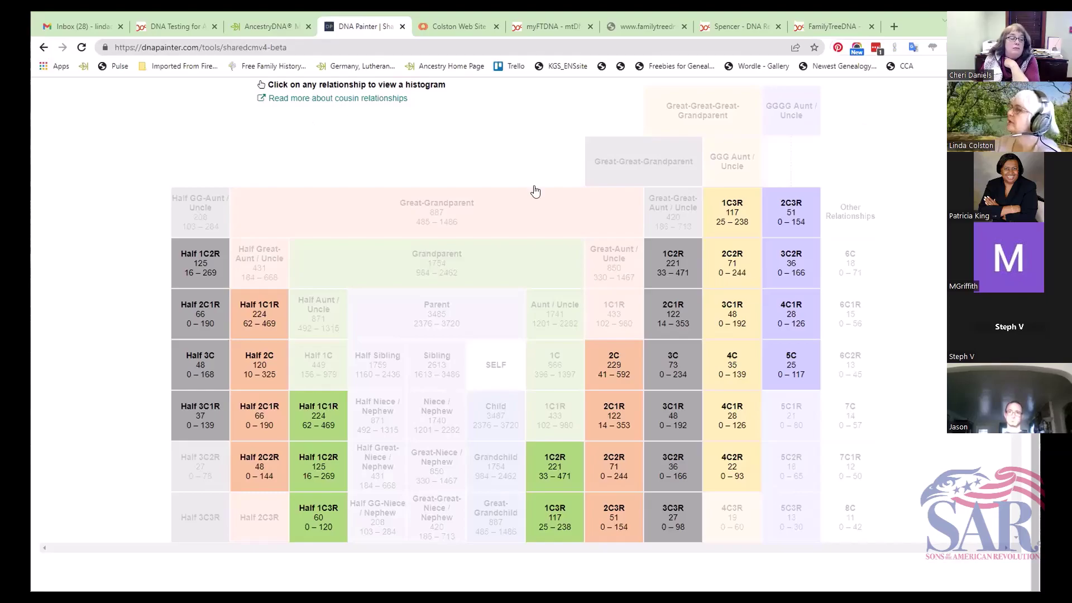
key("ctrl+shift+Tab")
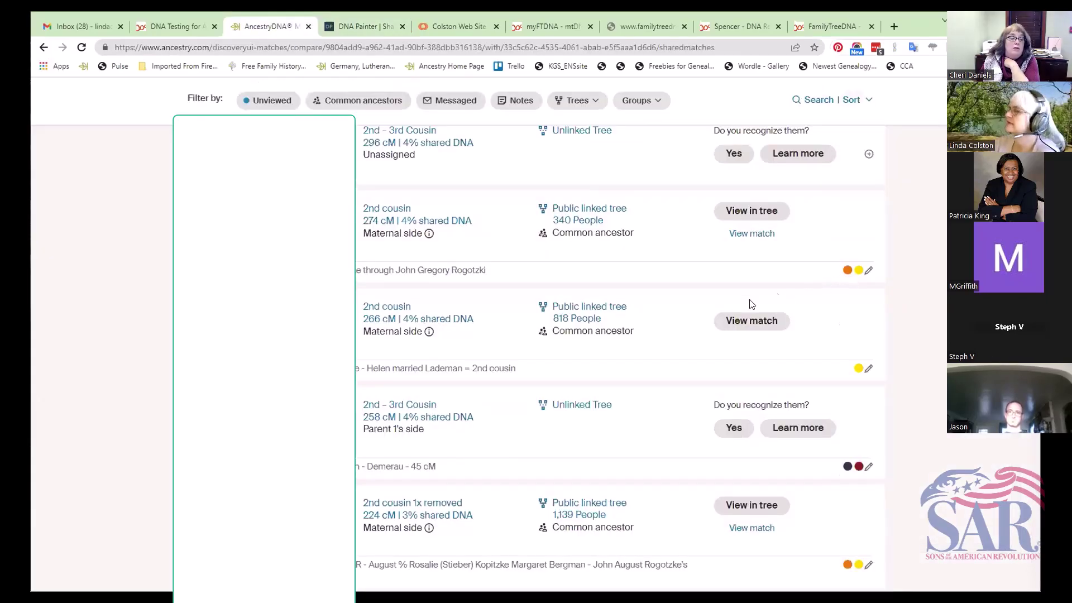
Go through the closest shared matches again, from the brother to the 2nd cousins, comparing shared cM, parent side, tree type and common ancestors.
scroll(598, 343, "down", 2)
scroll(598, 344, "up", 10)
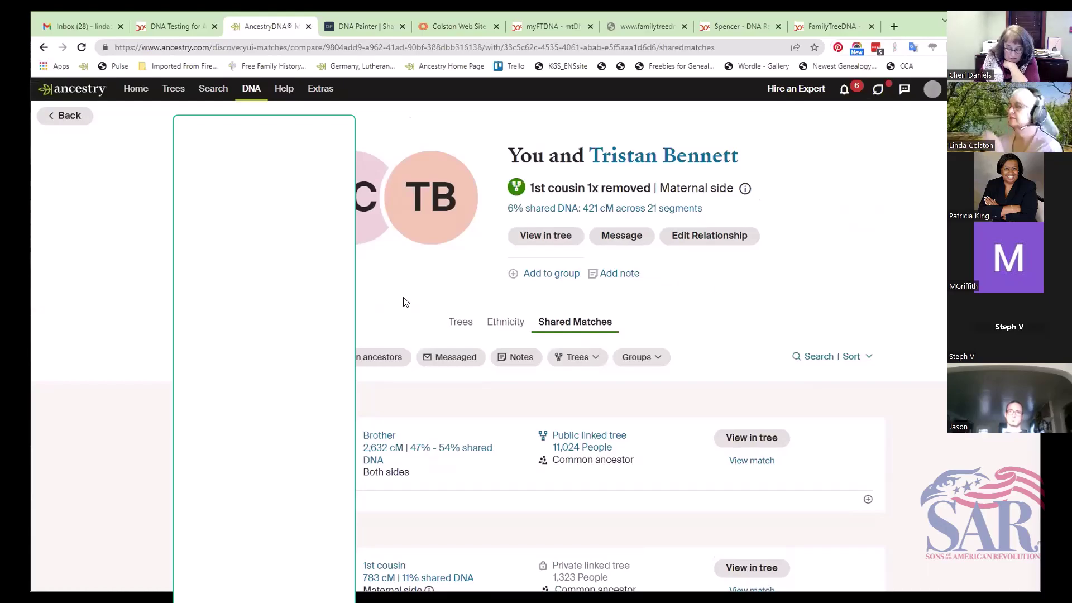
scroll(626, 396, "down", 2)
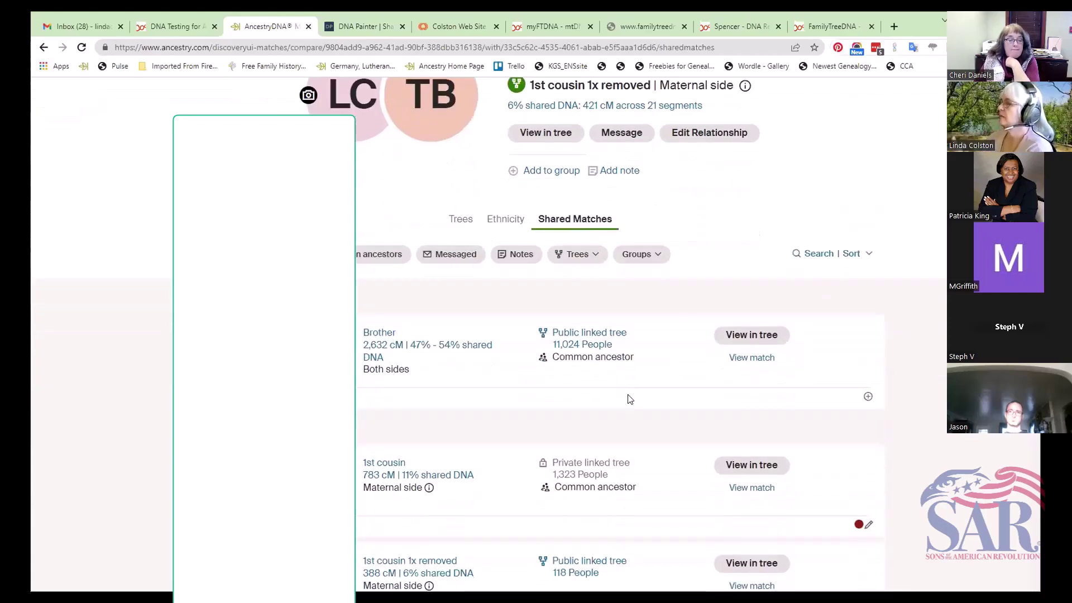
scroll(642, 397, "down", 2)
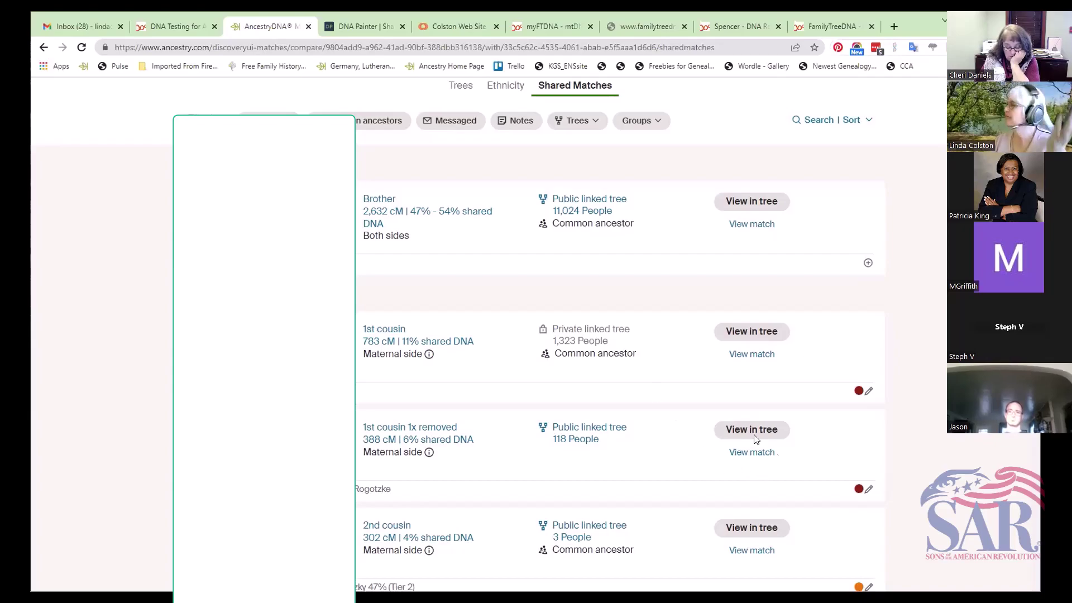
scroll(560, 387, "up", 2)
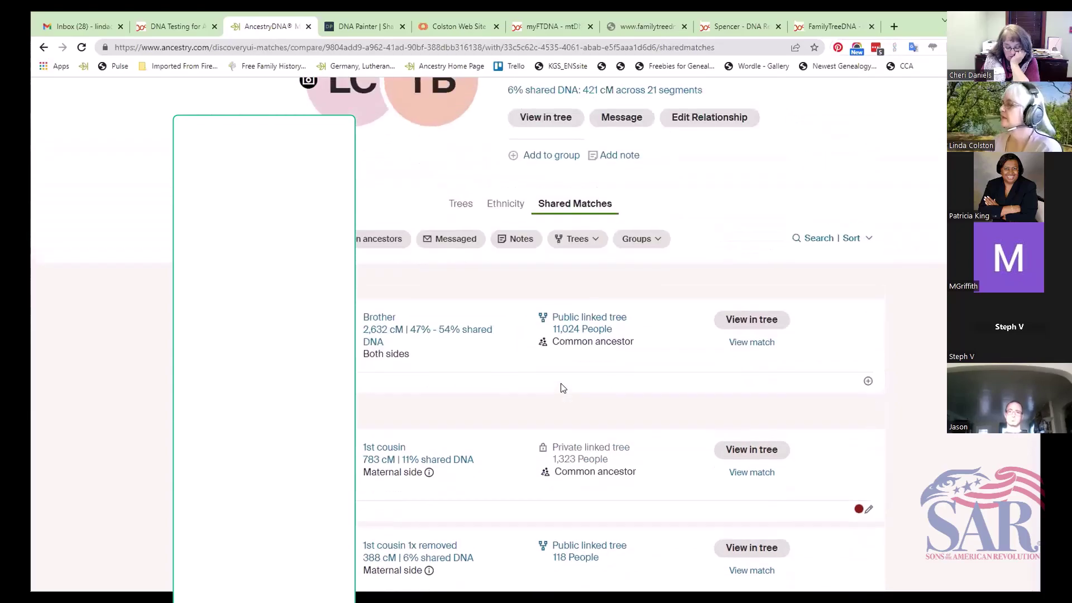
scroll(377, 369, "down", 4)
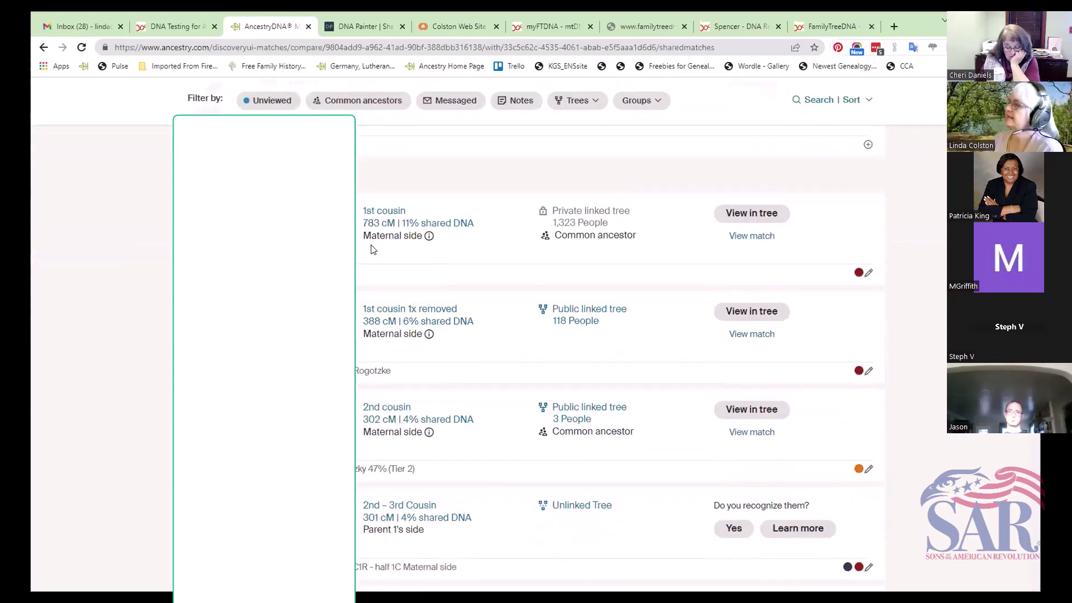
scroll(433, 408, "down", 1)
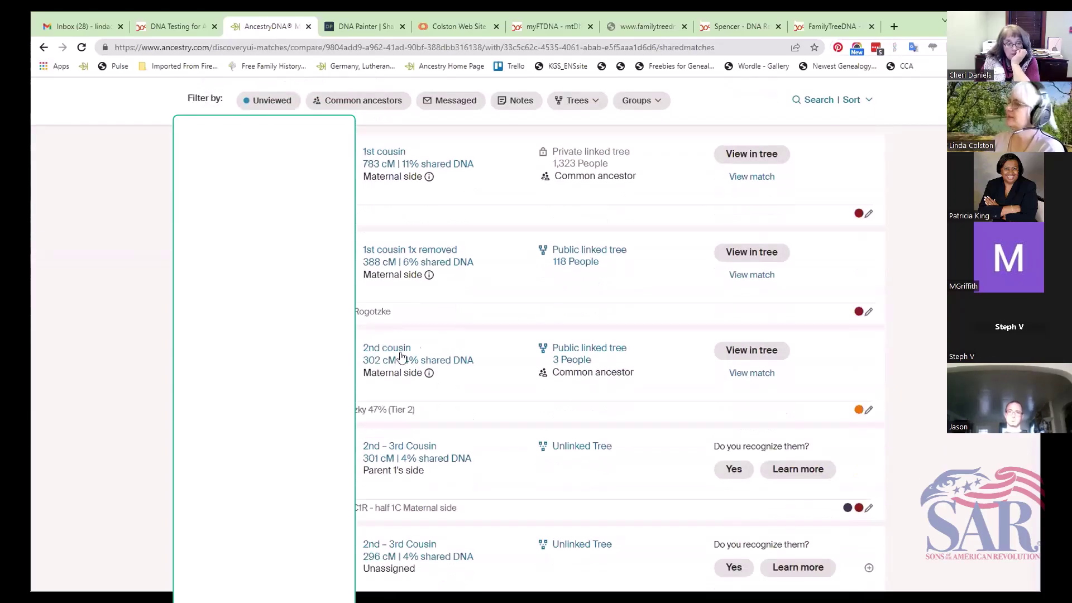
scroll(423, 418, "down", 4)
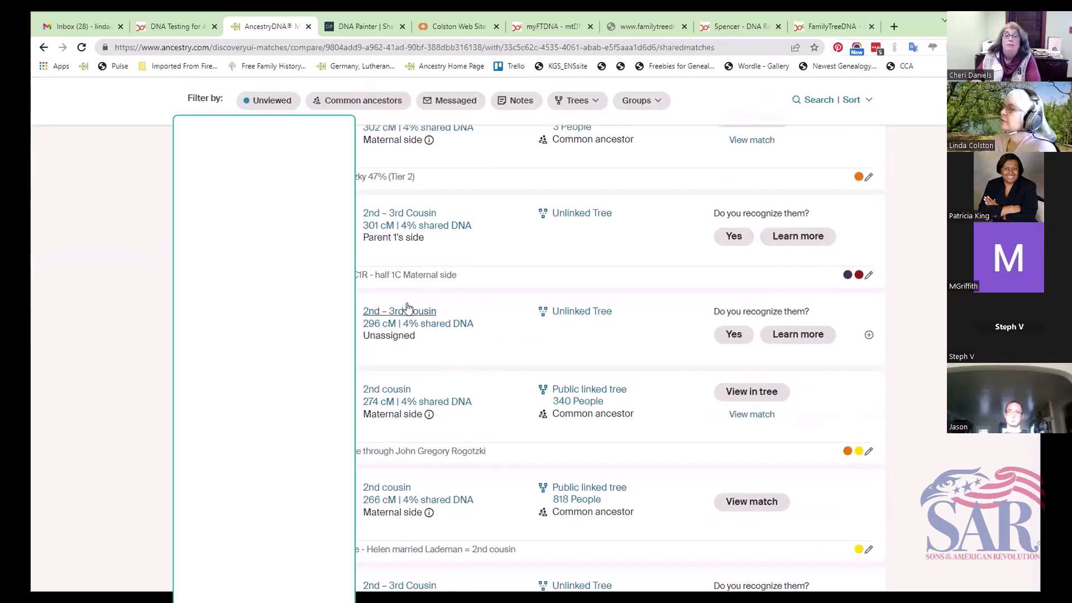
scroll(408, 304, "up", 2)
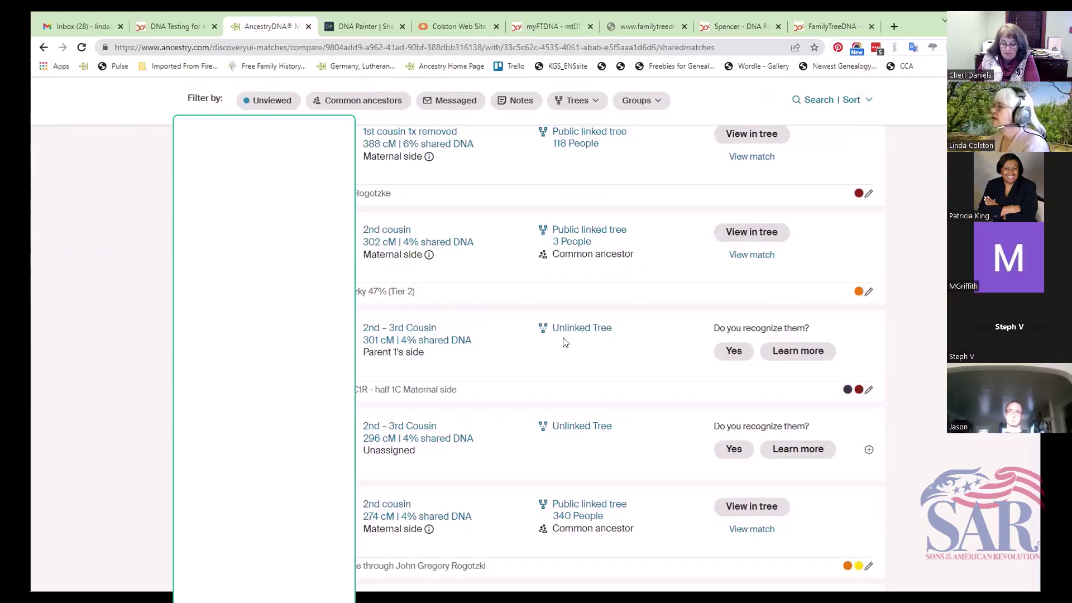
scroll(564, 343, "up", 3)
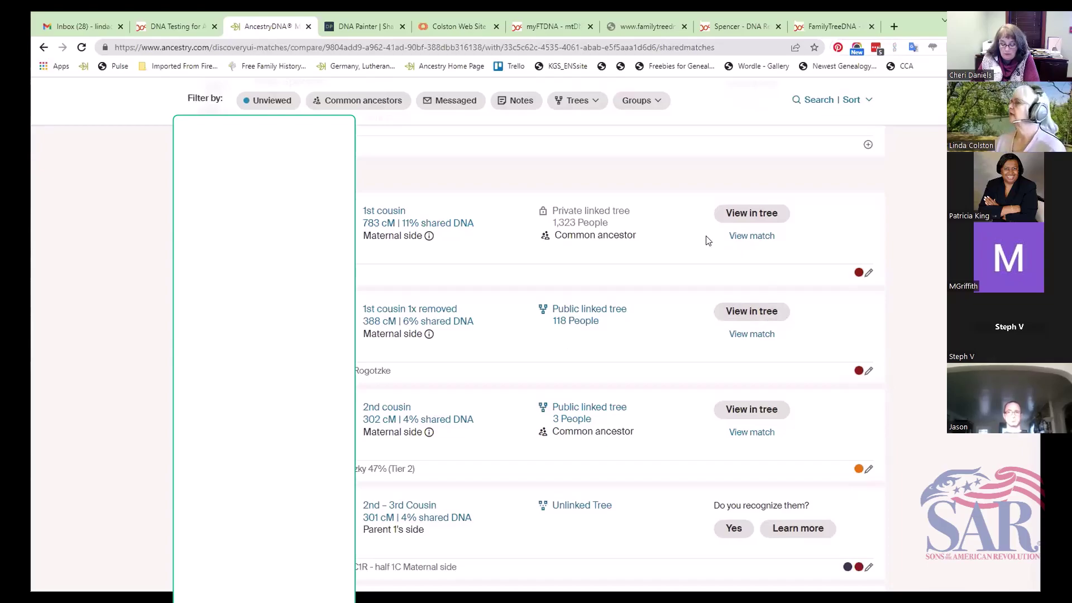
scroll(631, 268, "up", 5)
scroll(556, 270, "up", 1)
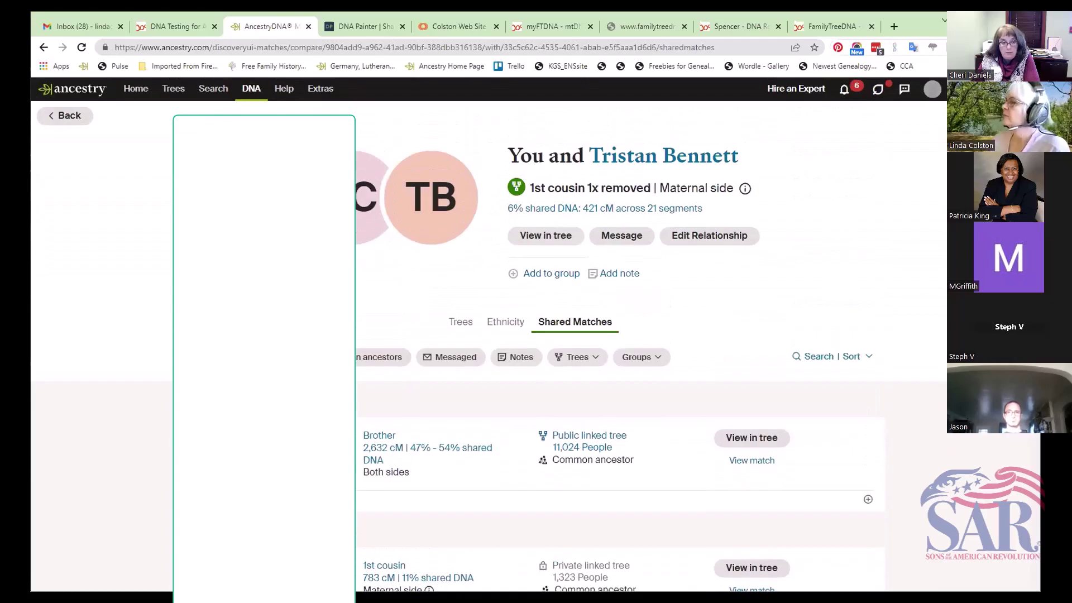
Go back to the matches split by parent, and look through the Parent 1, Parent 2 and Both sides sections.
left_click(69, 117)
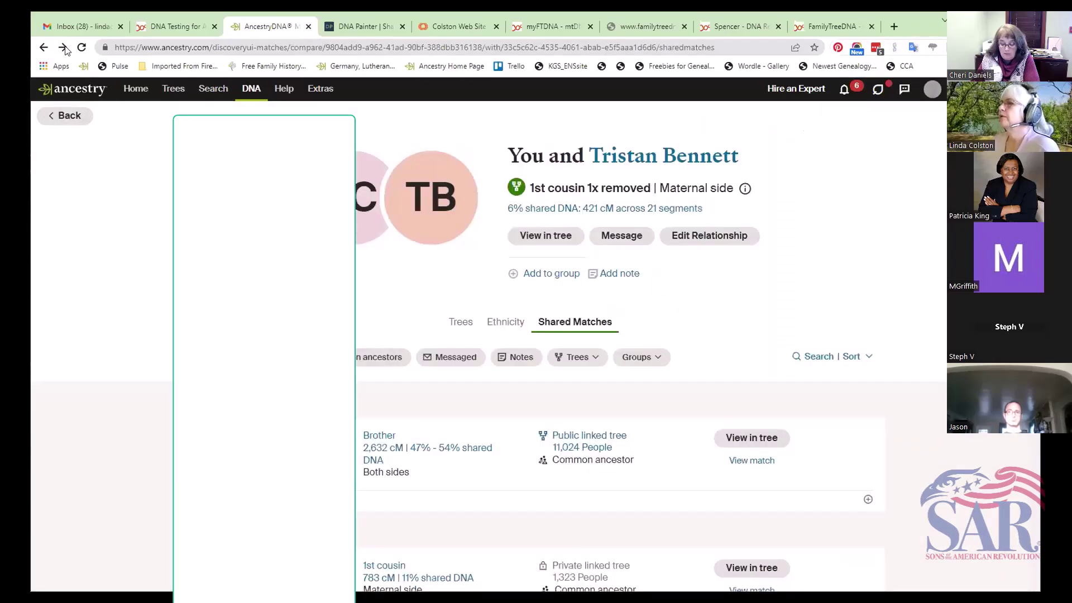
left_click(44, 47)
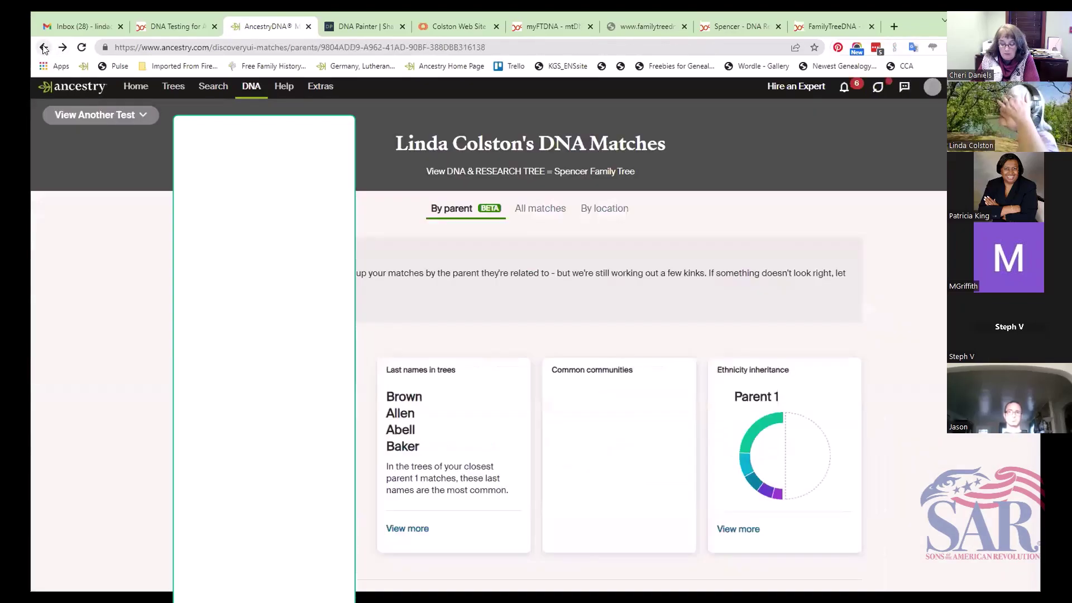
scroll(677, 461, "down", 2)
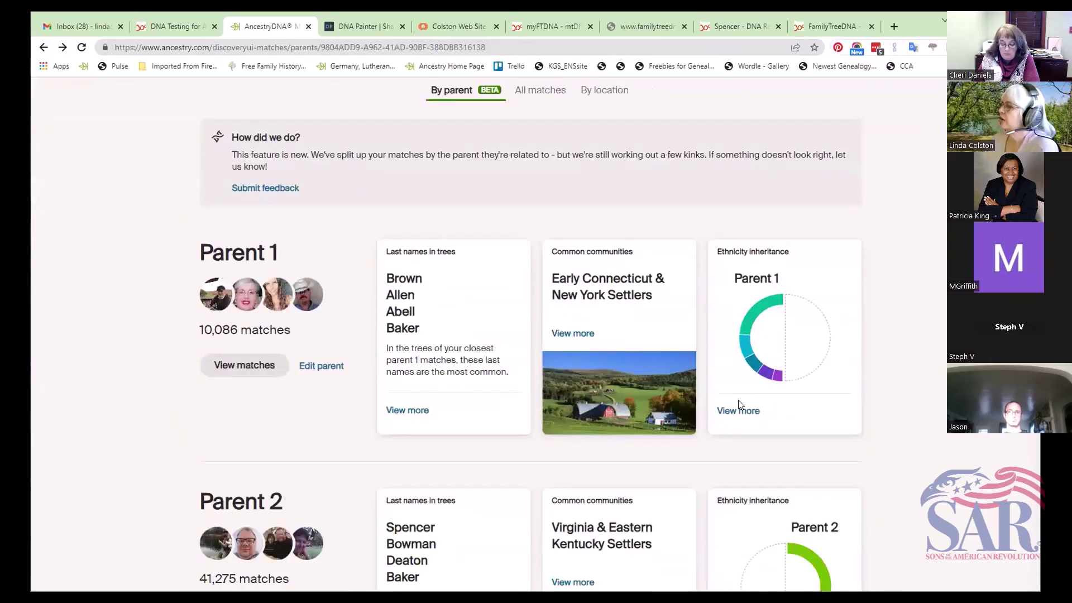
scroll(737, 405, "down", 3)
scroll(796, 389, "down", 3)
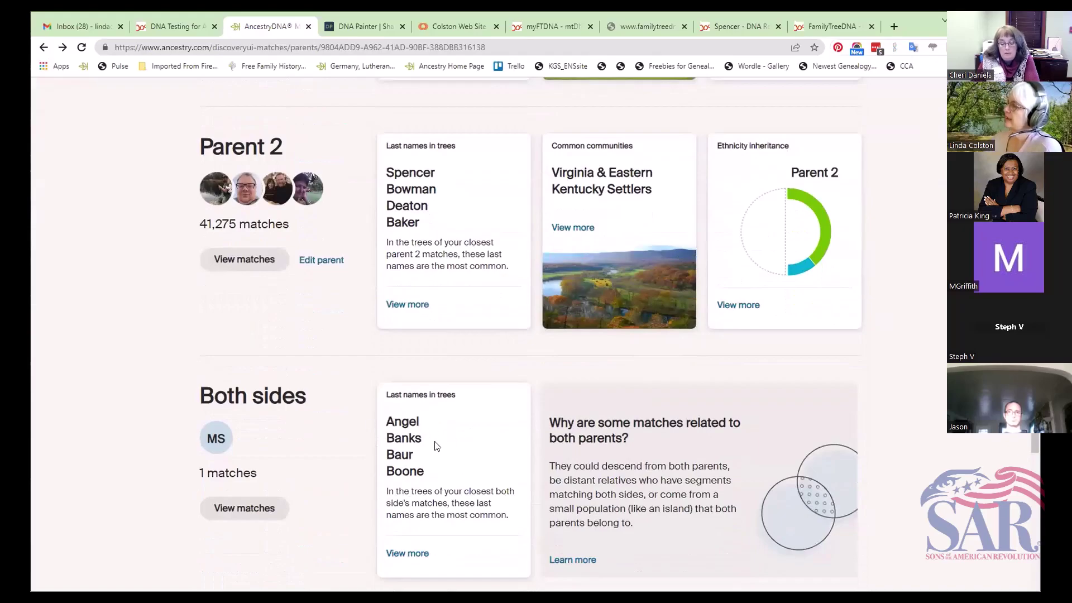
Look over the Both sides and Unassigned sections, and open the full match list to review the closest relatives.
scroll(436, 441, "down", 2)
scroll(437, 440, "down", 3)
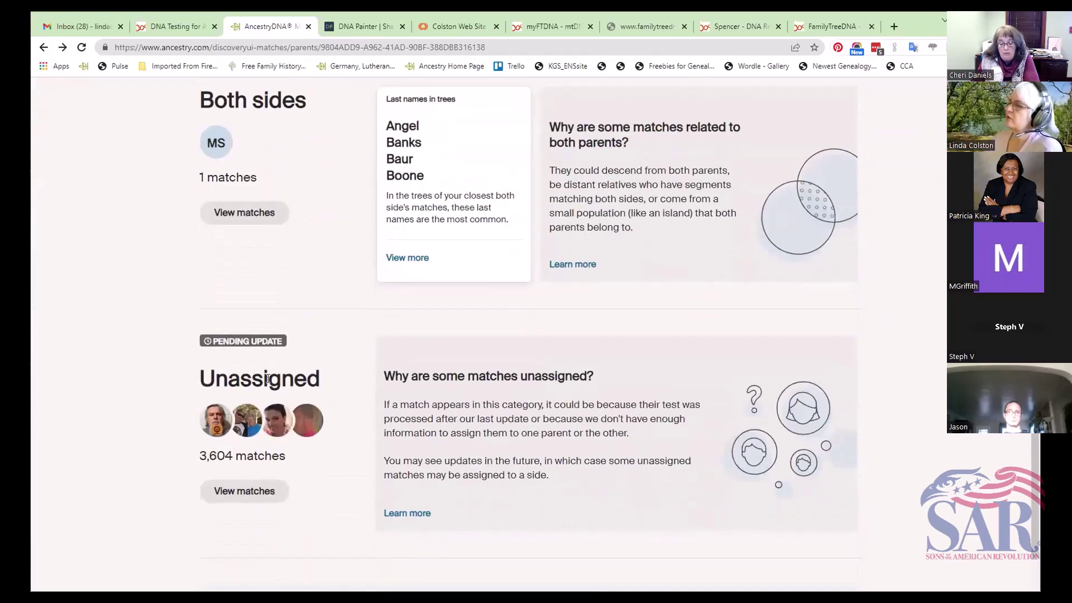
scroll(449, 402, "up", 15)
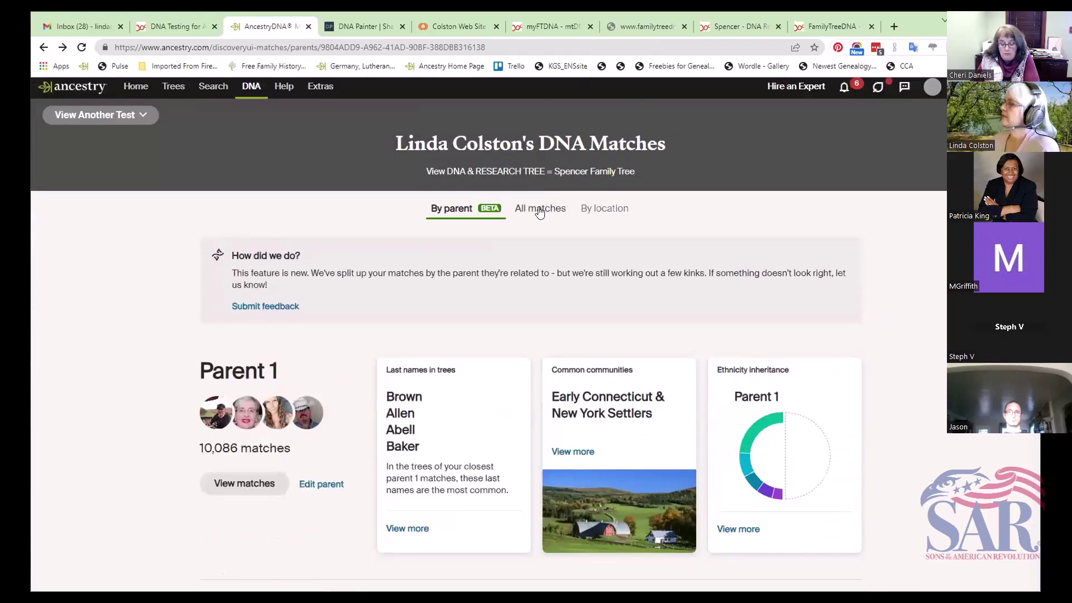
left_click(540, 210)
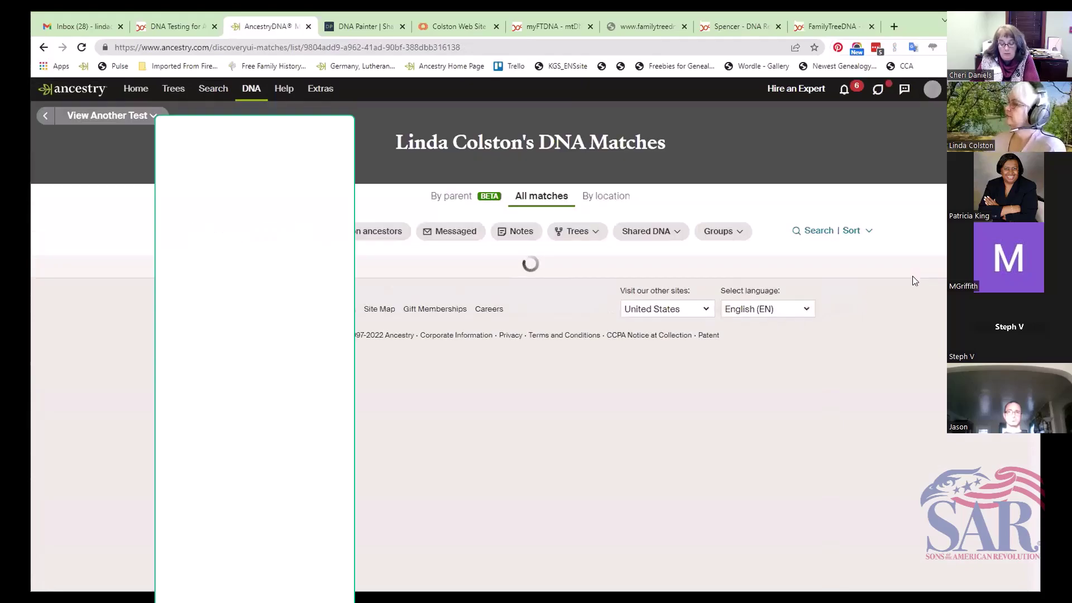
scroll(912, 297, "down", 2)
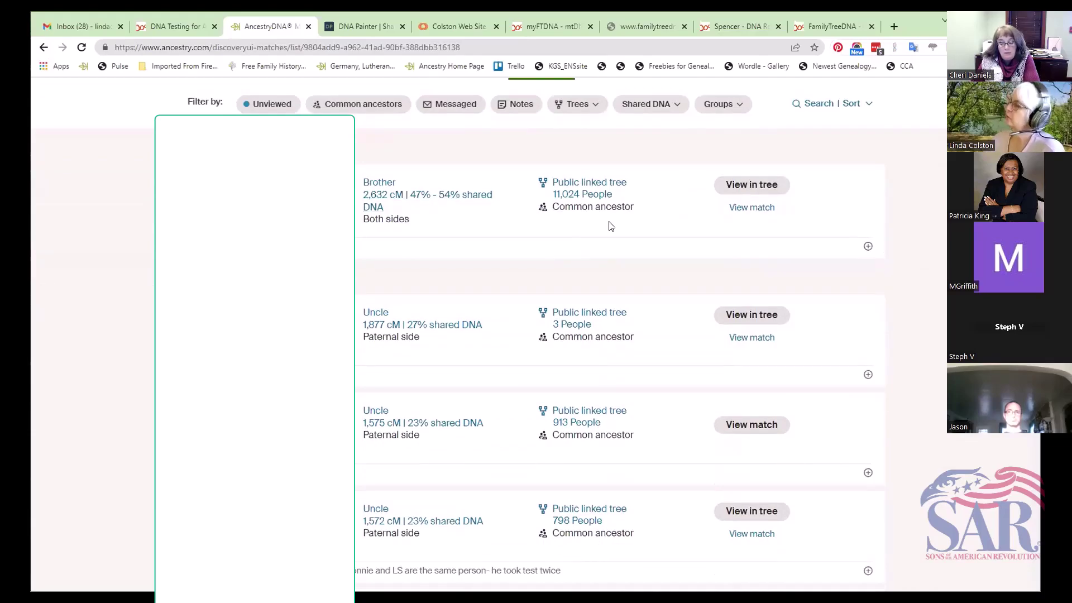
scroll(619, 335, "down", 2)
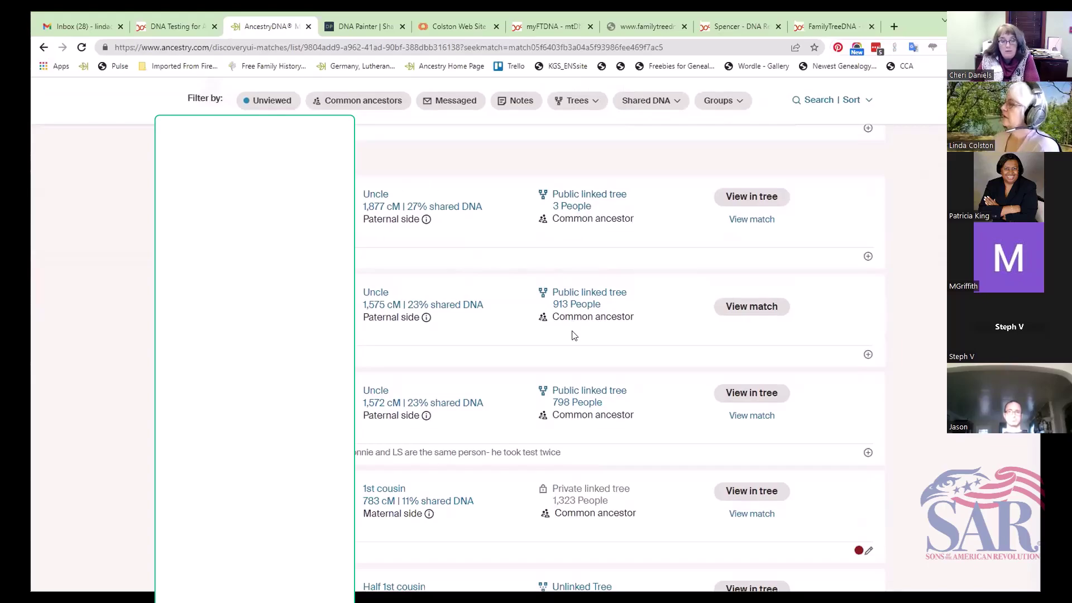
Open the match details of the 1,877 cM uncle and bring up the matches shared with him.
scroll(634, 311, "down", 3)
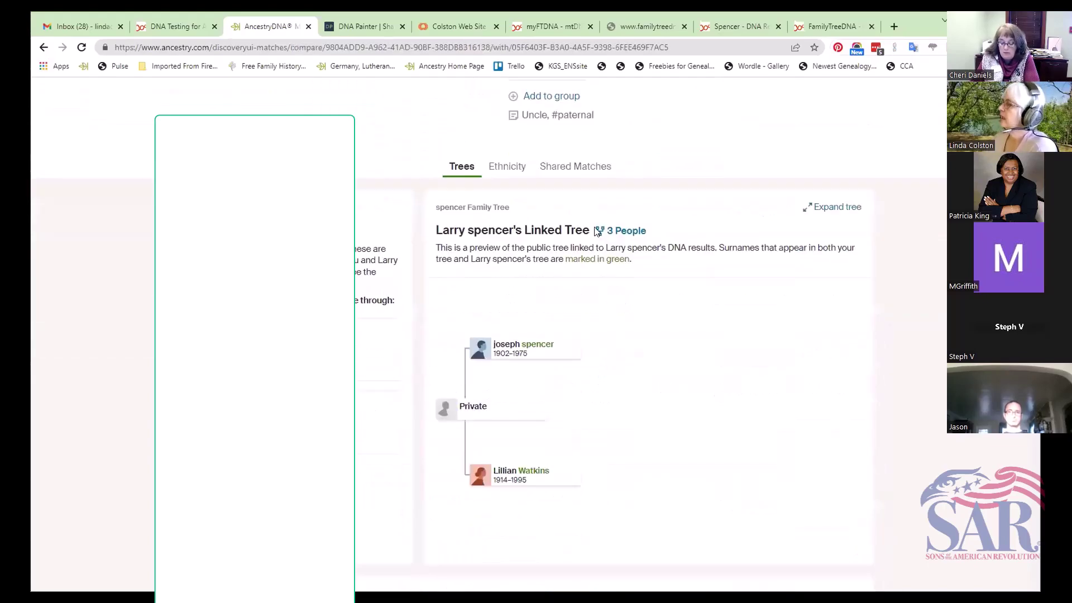
left_click(575, 168)
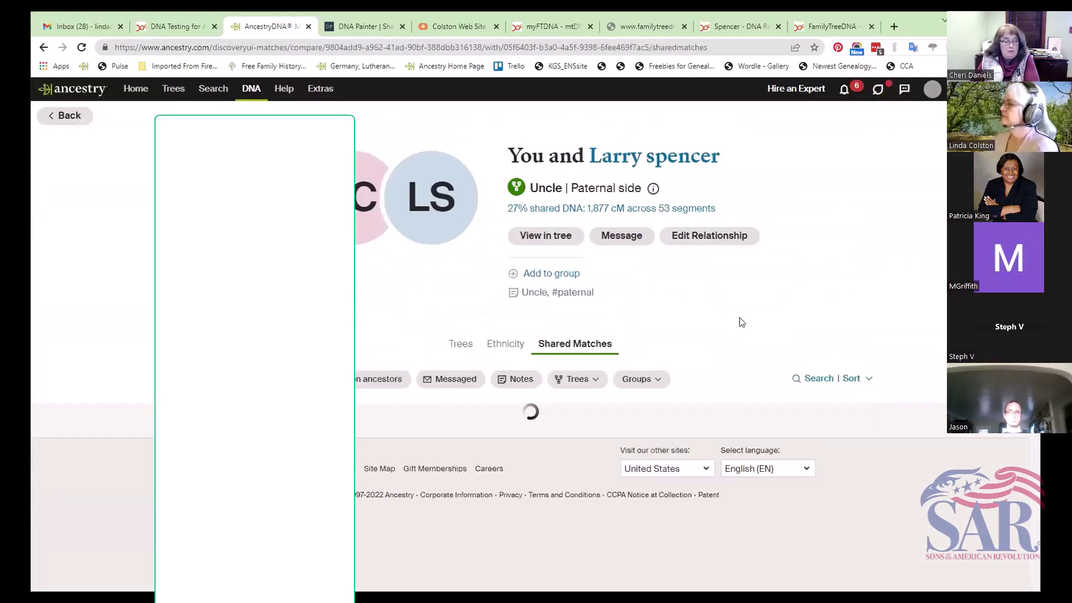
scroll(744, 321, "down", 3)
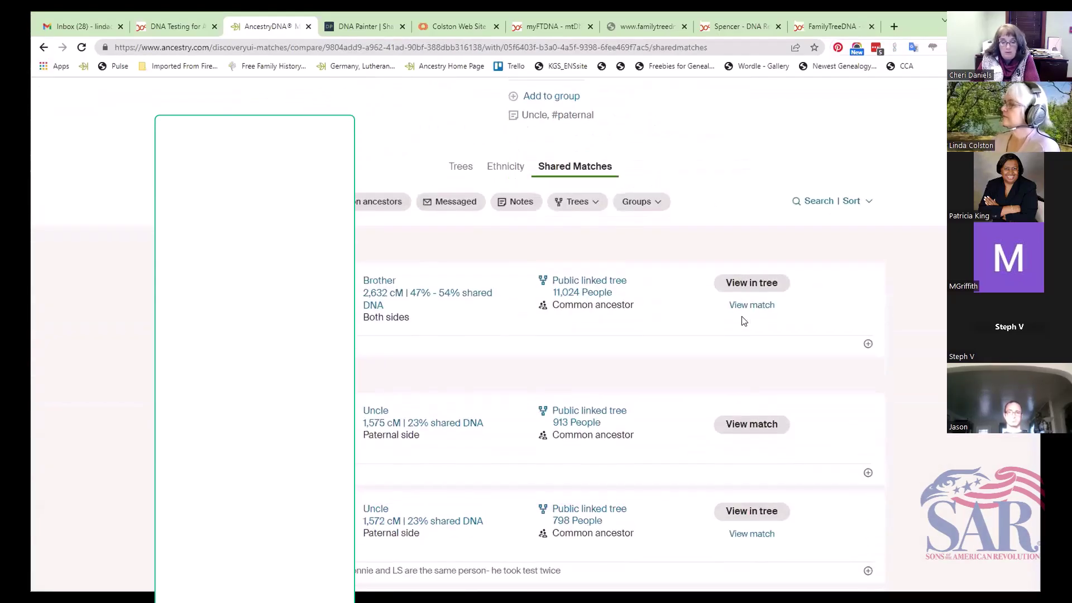
scroll(761, 313, "down", 4)
scroll(761, 313, "up", 4)
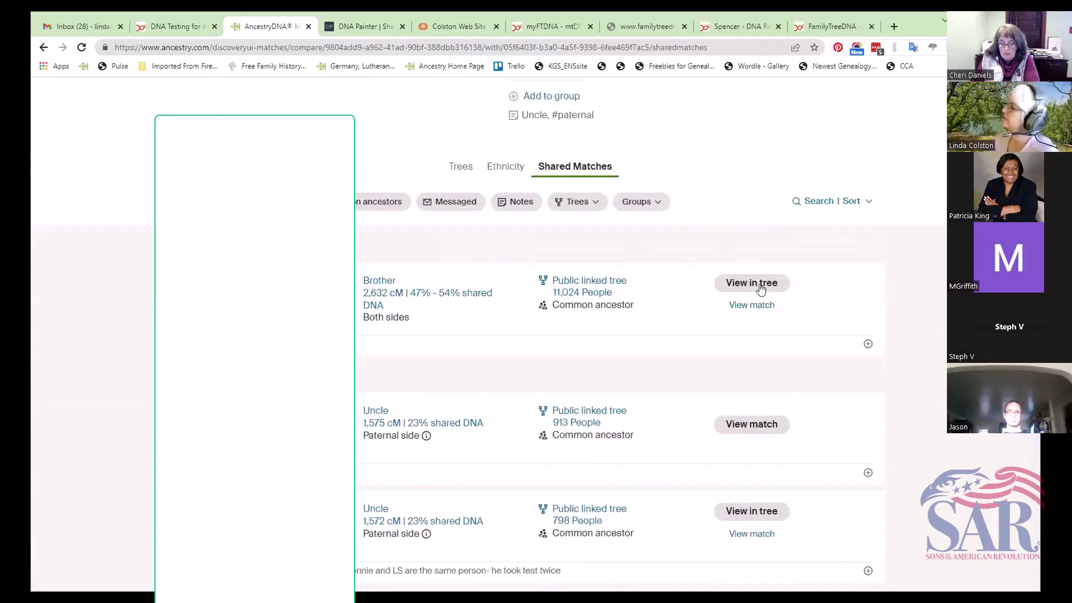
Examine the uncle's shared matches from the brother to the 2nd–3rd cousins, comparing shared cM, parent sides, notes and coloured group markers.
scroll(712, 415, "down", 5)
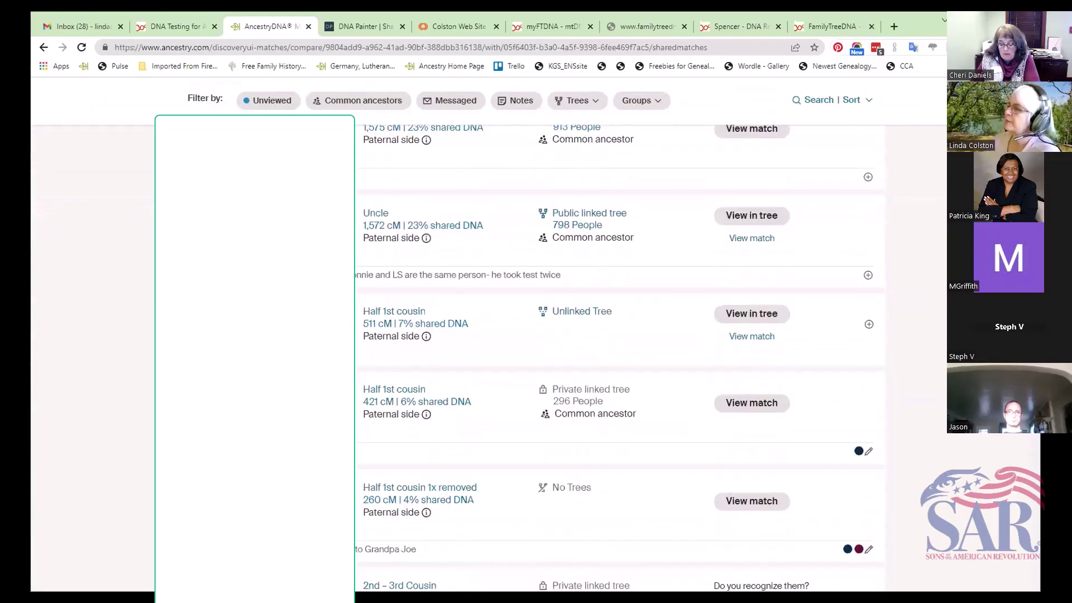
scroll(620, 357, "down", 1)
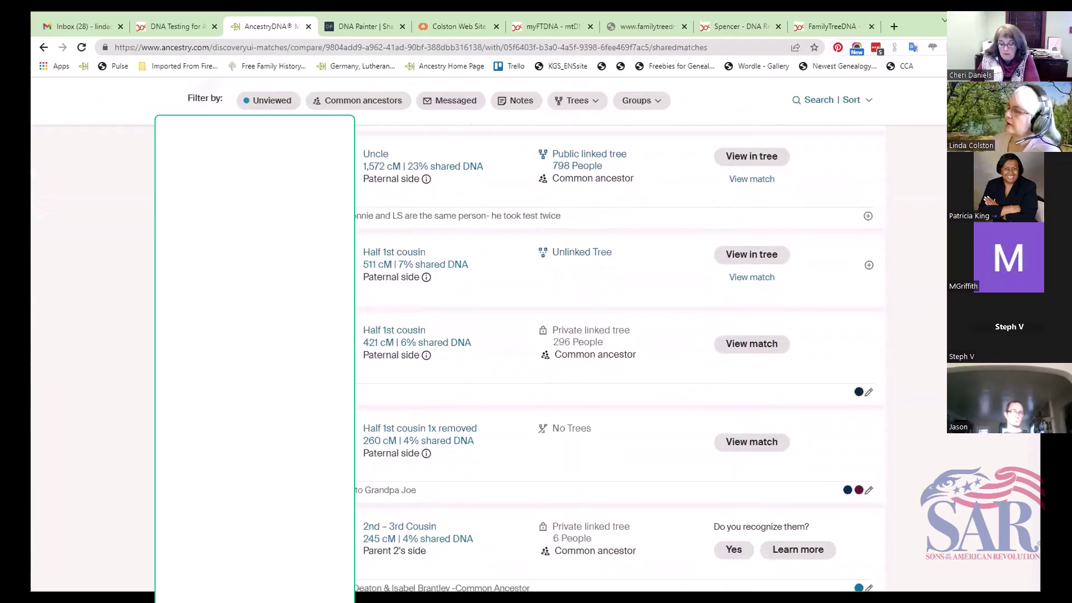
scroll(620, 357, "up", 2)
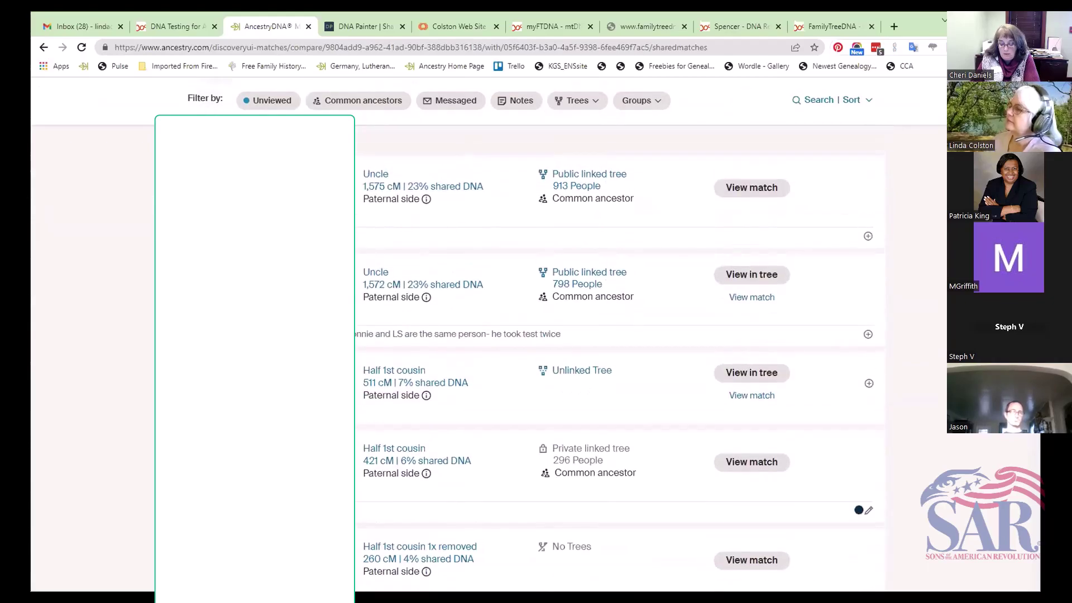
scroll(620, 357, "down", 5)
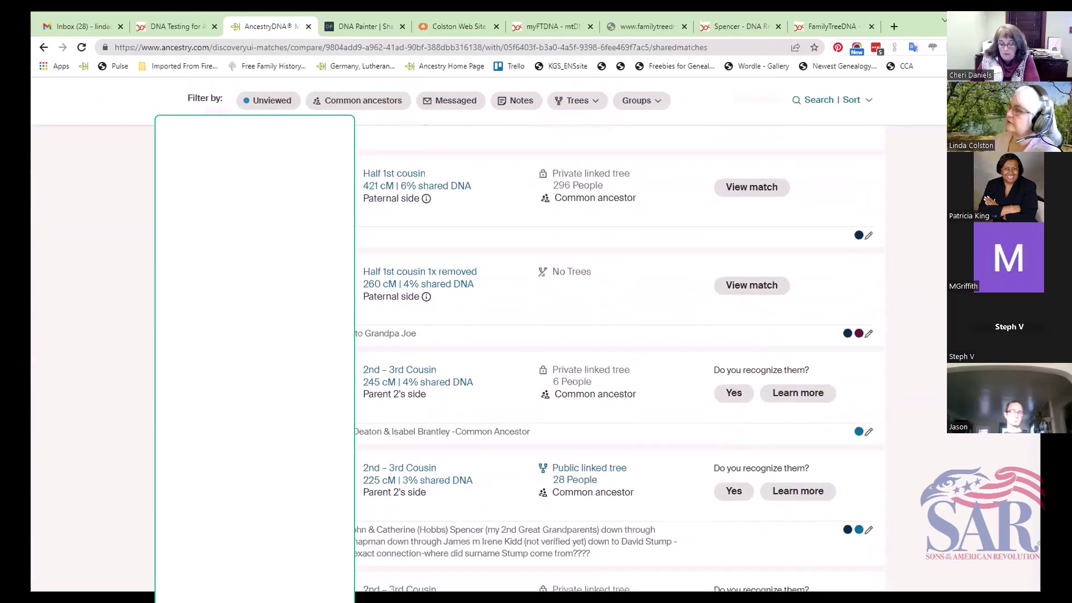
scroll(620, 358, "down", 2)
scroll(620, 357, "up", 6)
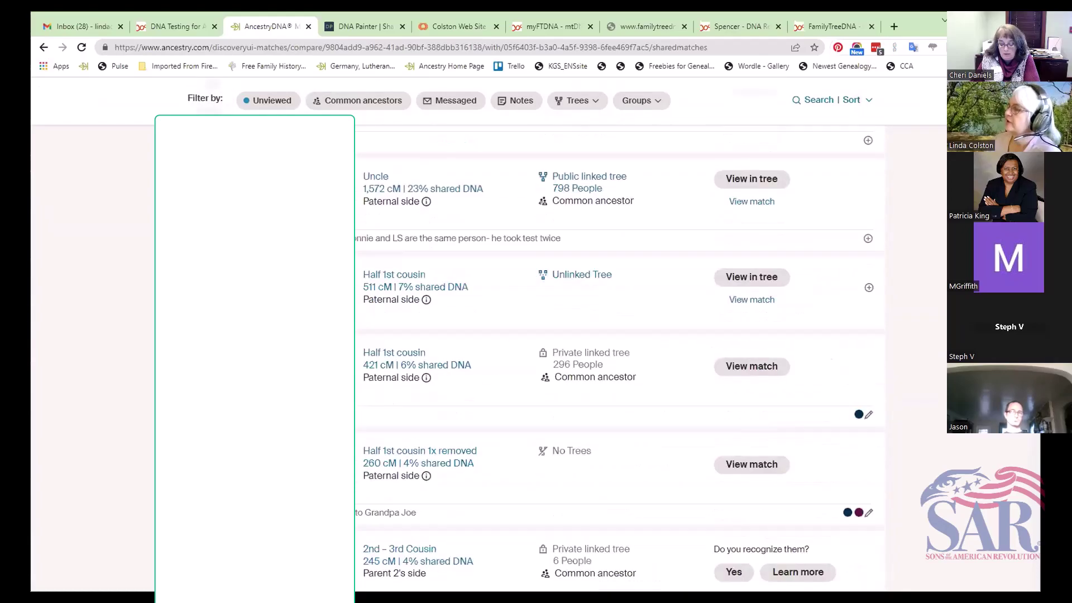
scroll(763, 244, "up", 2)
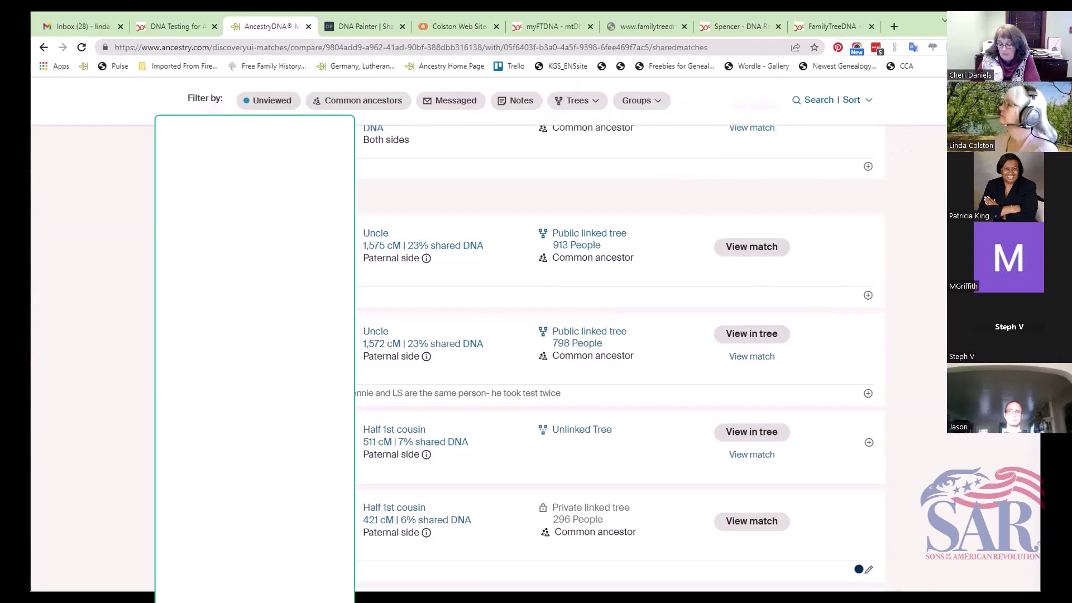
scroll(619, 357, "up", 1)
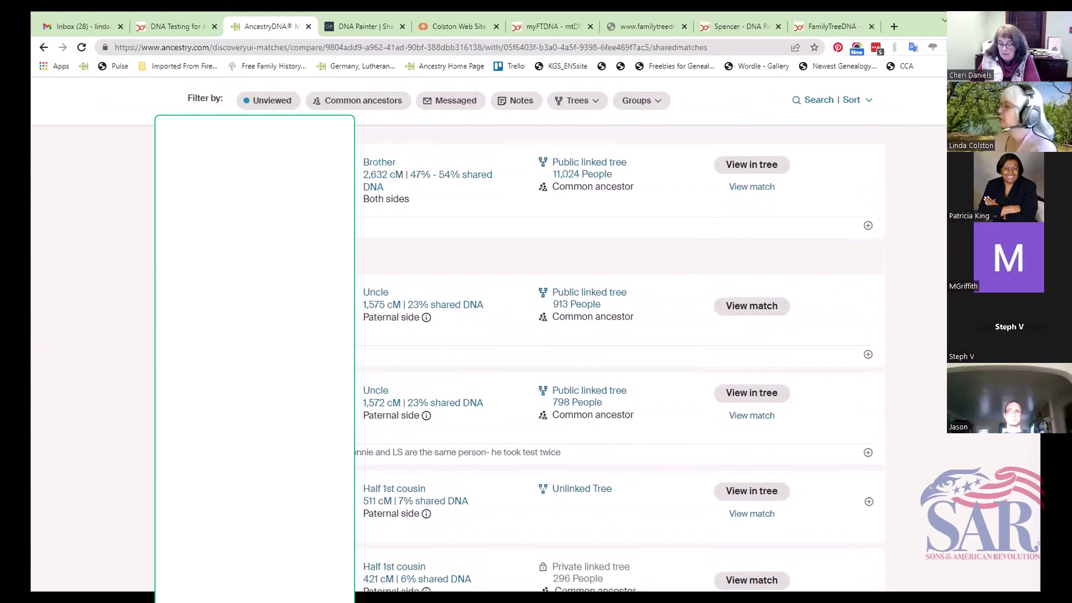
Add the brother's match to the custom group Kopitzke - Steiber.
left_click(867, 227)
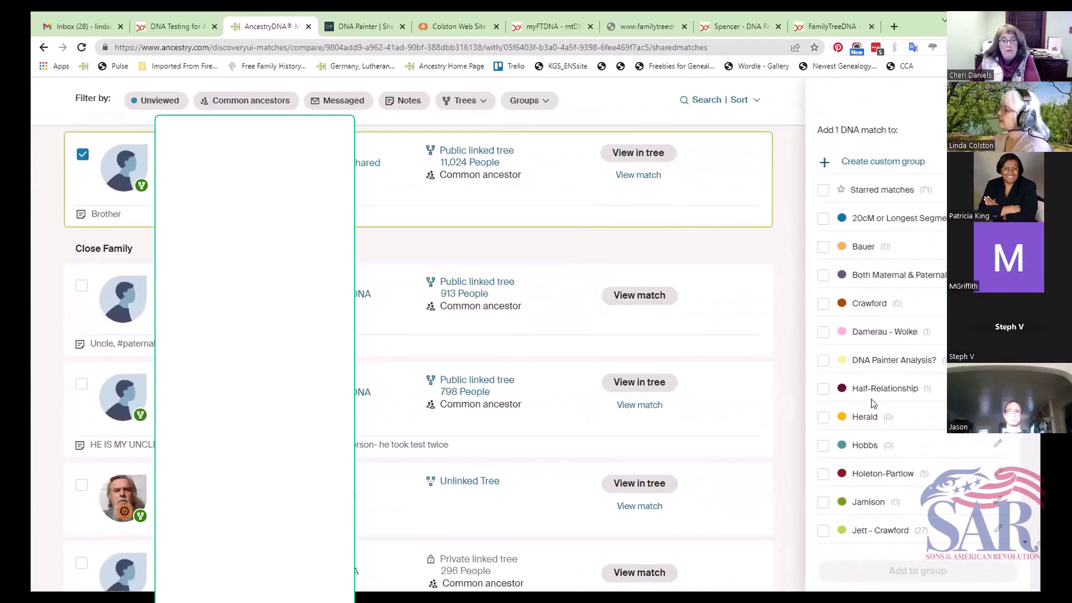
scroll(902, 427, "down", 3)
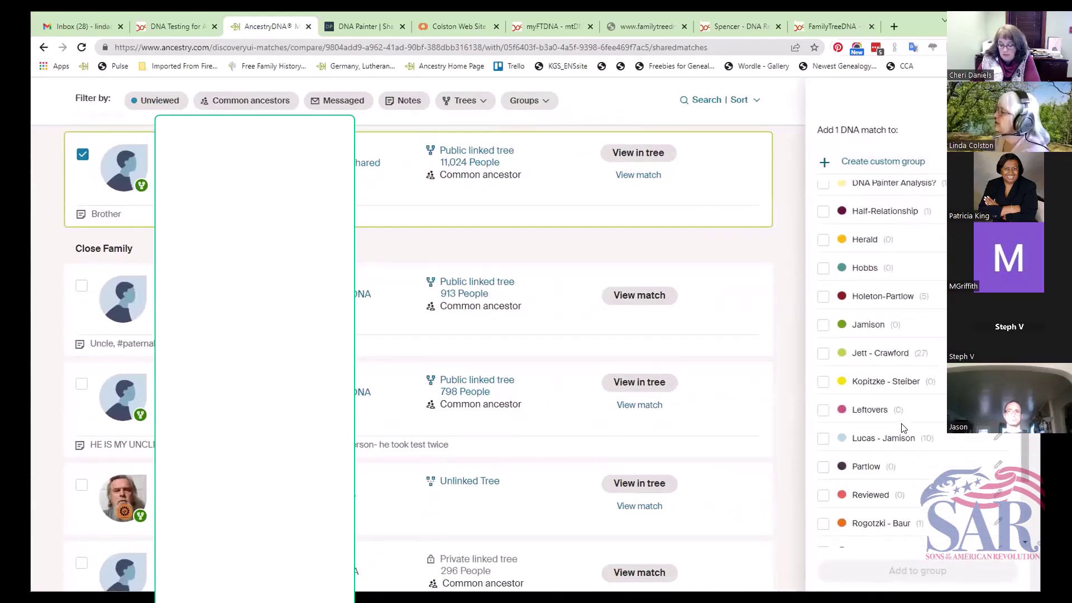
scroll(903, 428, "down", 2)
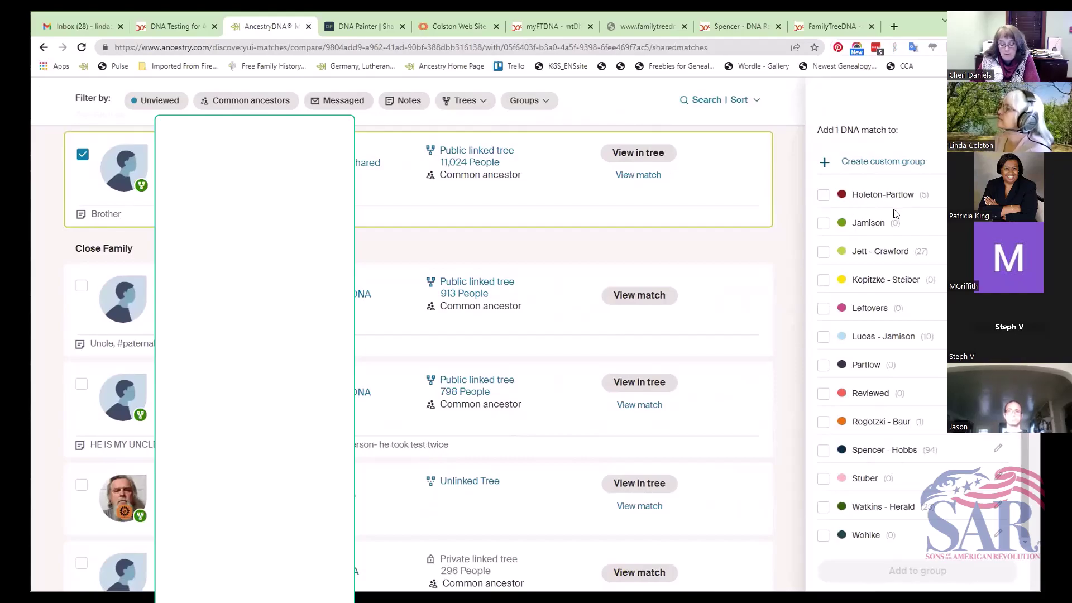
left_click(823, 281)
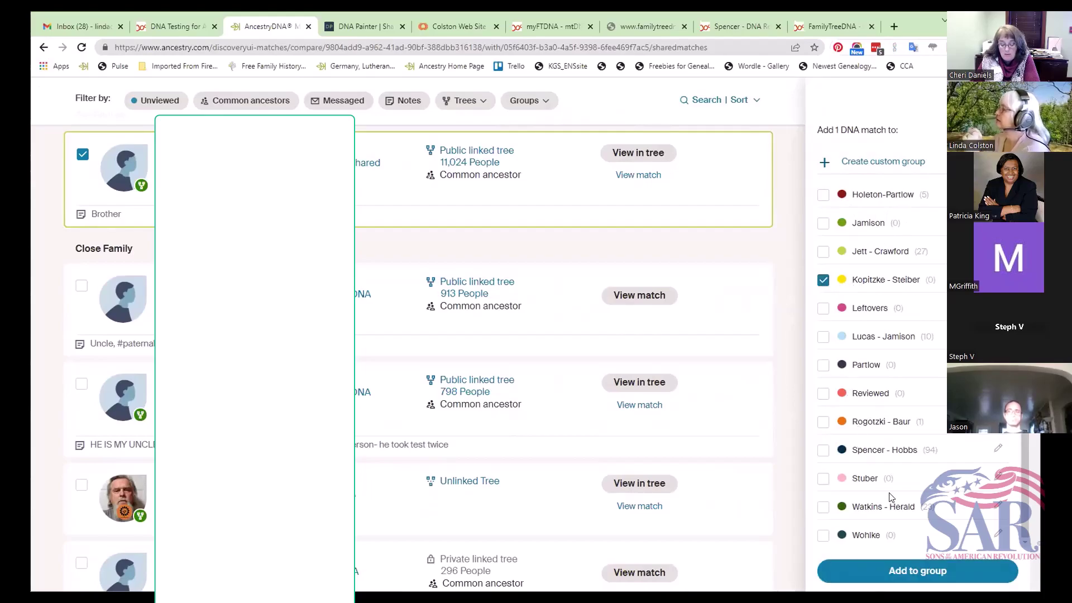
left_click(929, 572)
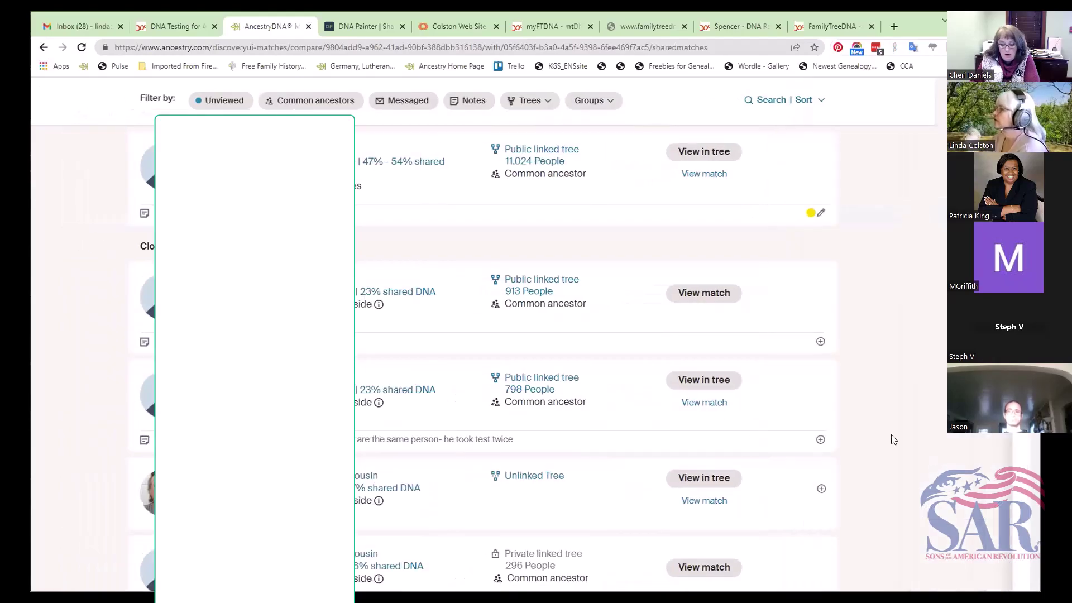
Look over the uncle's shared matches with the brother's new group marker, and return to the list of all matches.
scroll(870, 317, "down", 15)
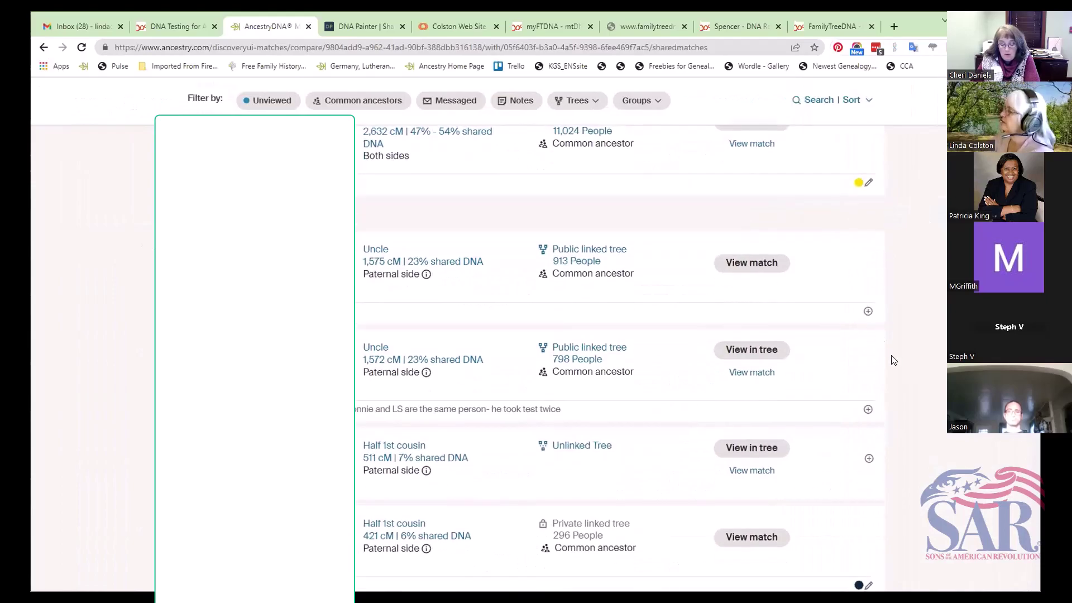
scroll(891, 371, "up", 15)
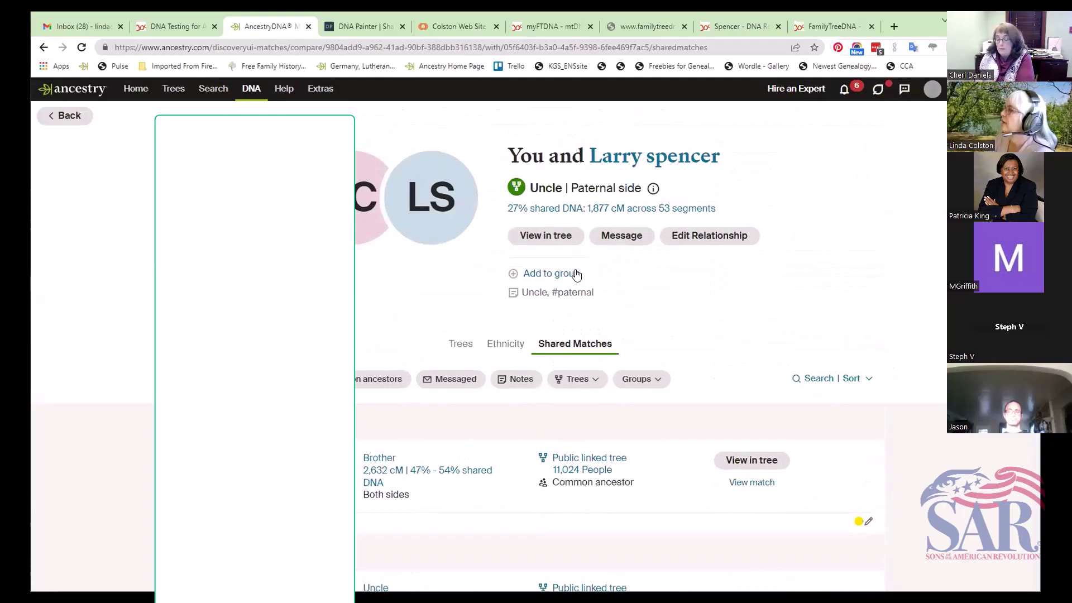
left_click(65, 115)
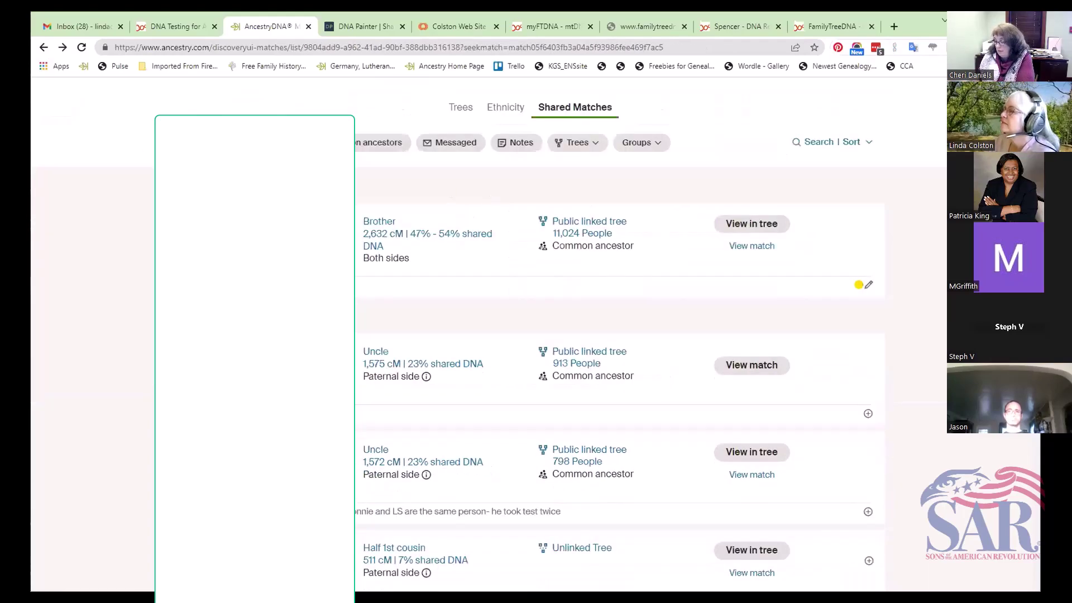
left_click(43, 47)
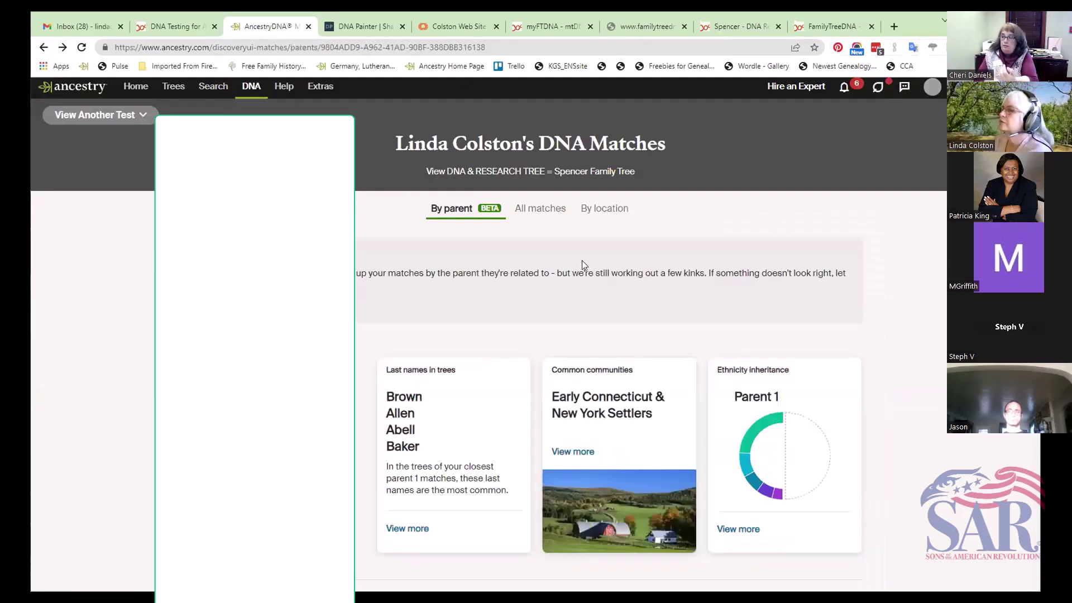
left_click(526, 209)
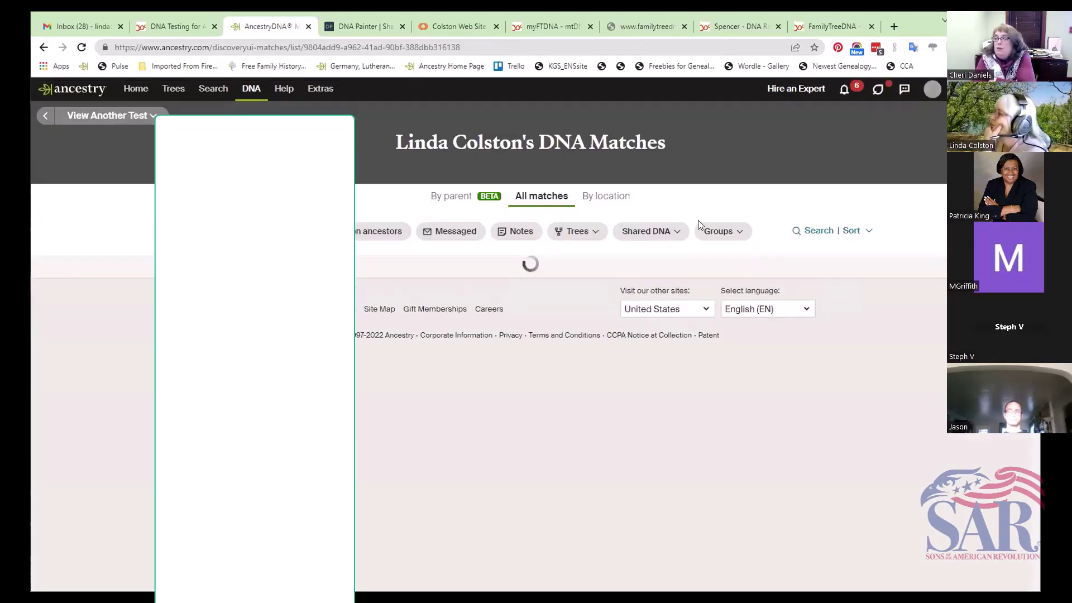
Look through the custom groups, filter the match list by Jett - Crawford, and review the matches in that group.
left_click(736, 233)
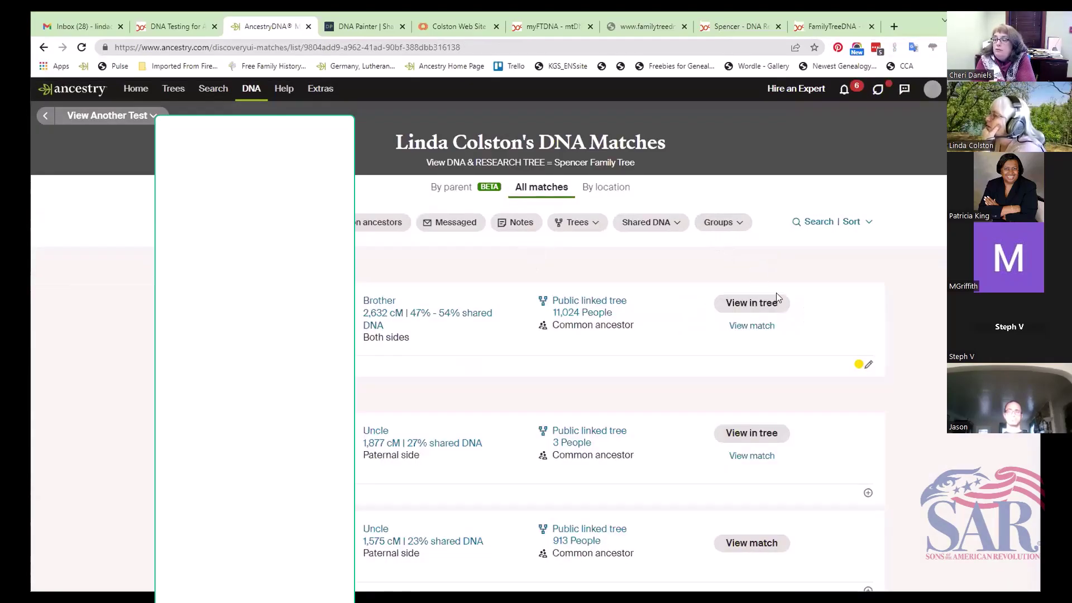
left_click(738, 225)
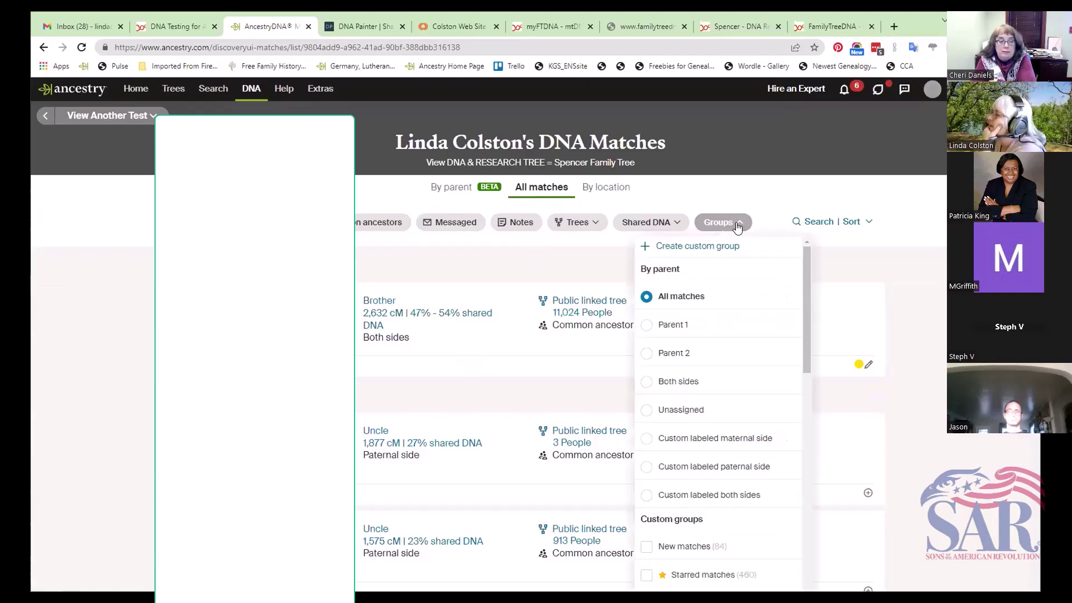
scroll(732, 344, "down", 4)
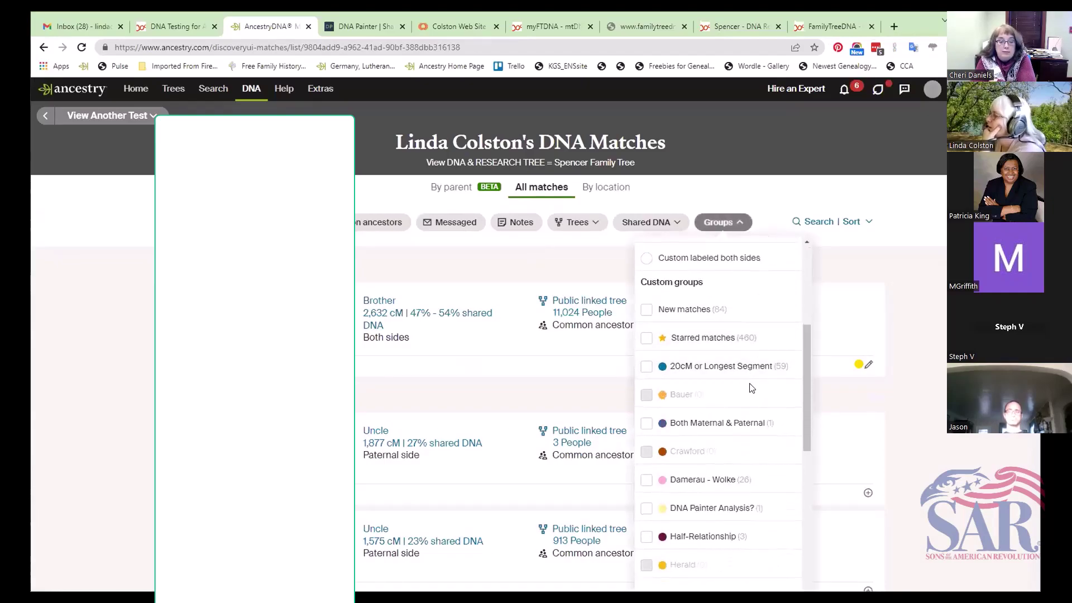
scroll(748, 383, "down", 3)
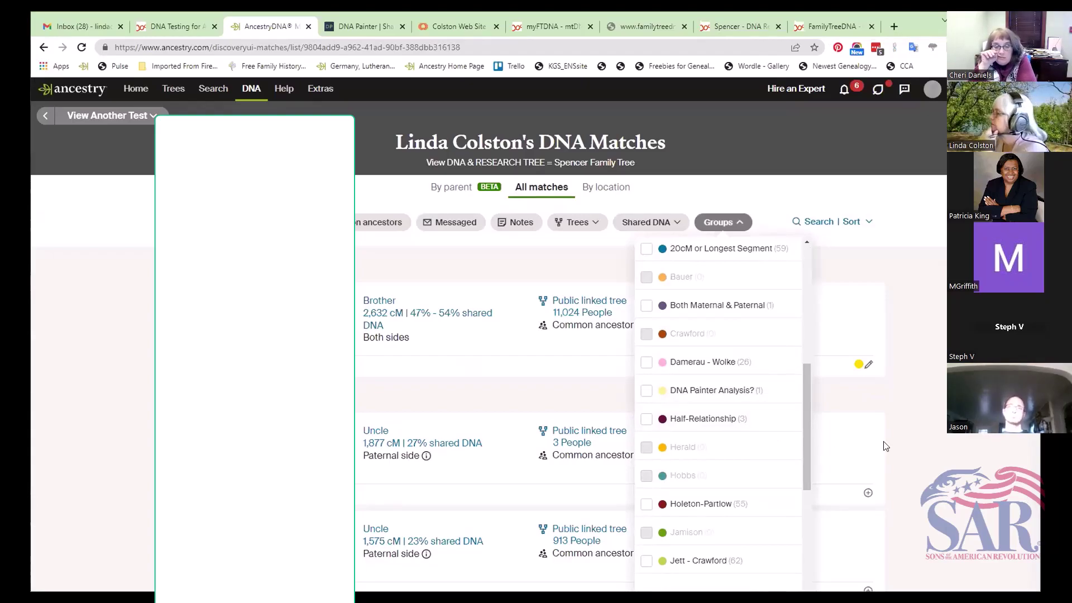
scroll(887, 446, "down", 4)
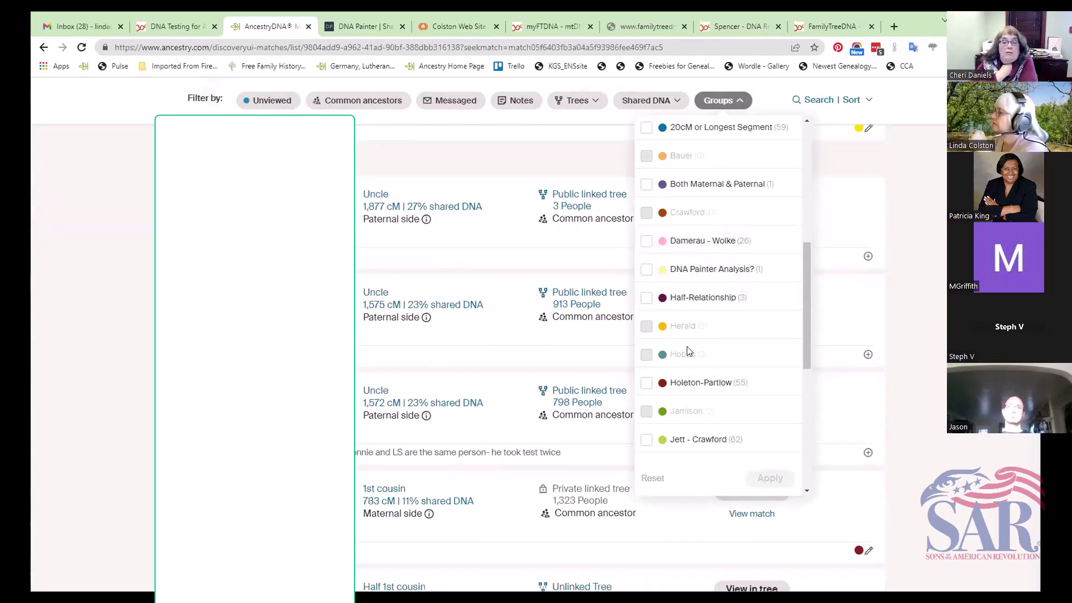
scroll(687, 352, "down", 1)
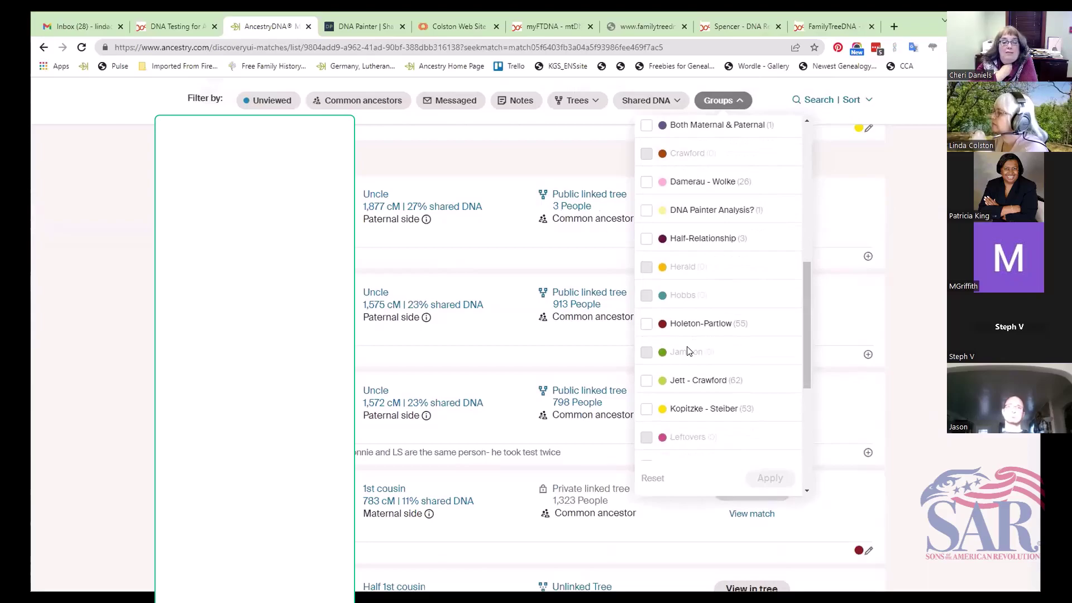
left_click(647, 382)
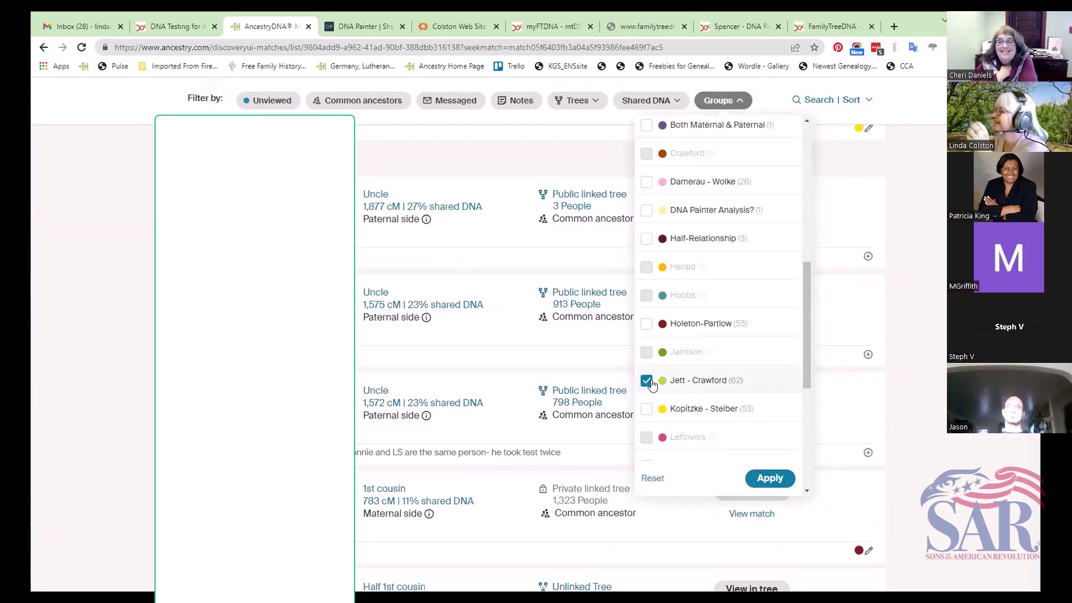
left_click(770, 479)
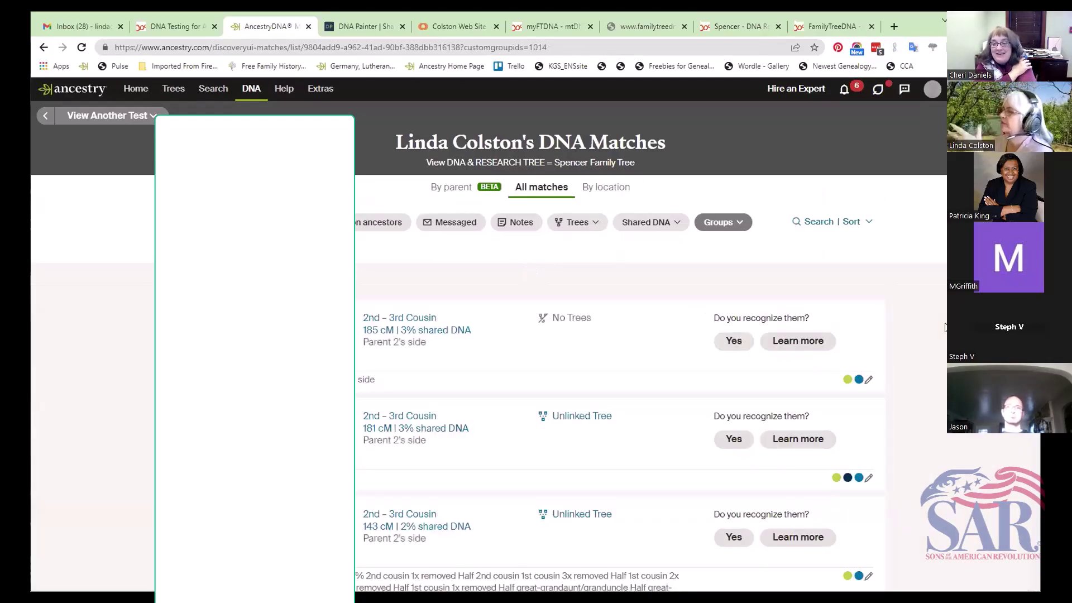
scroll(938, 337, "down", 5)
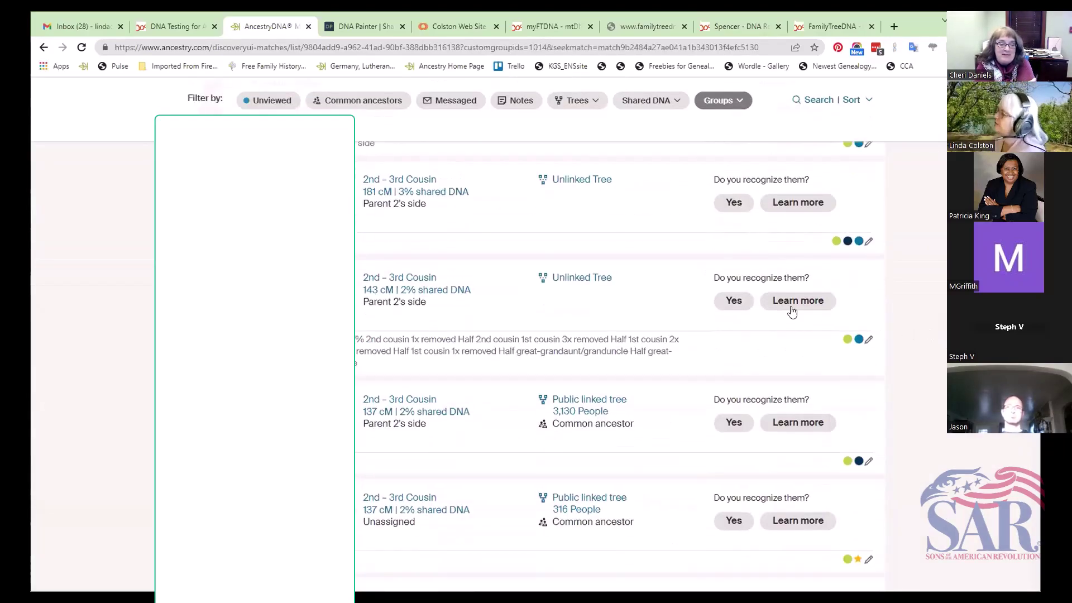
Identify the coloured group markers on the closest filtered matches, and look through the group from the 2nd–3rd cousins down to the 5th–8th cousins.
scroll(804, 308, "up", 4)
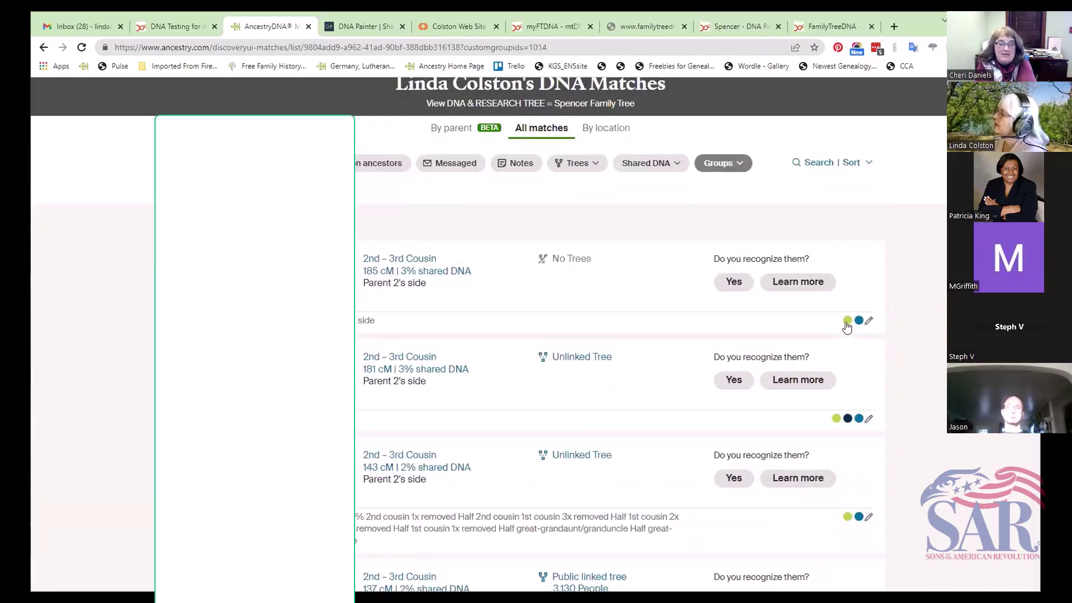
mouse_move(847, 328)
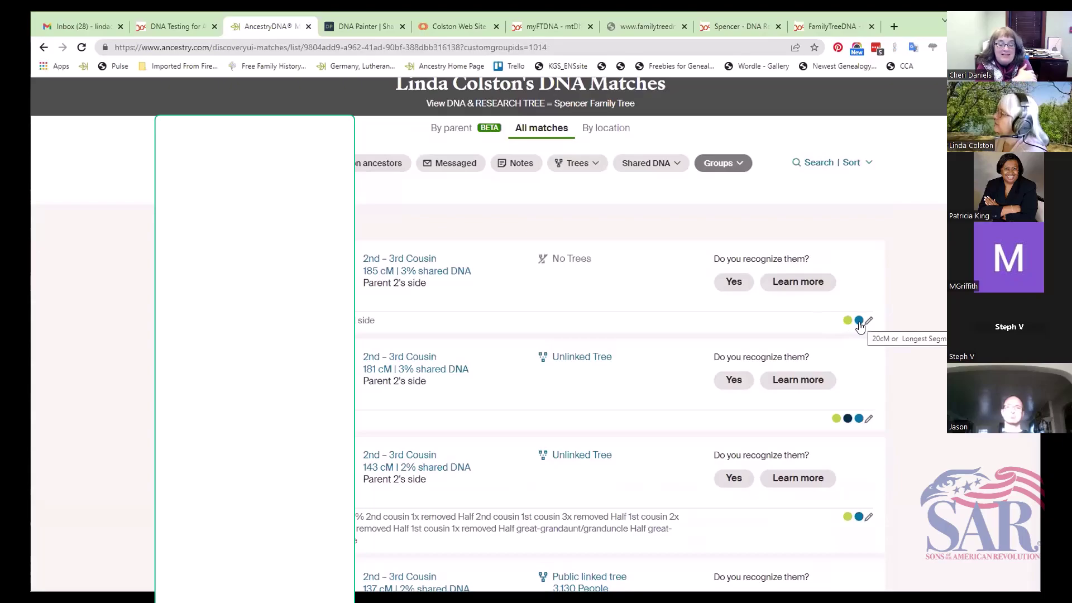
scroll(861, 330, "down", 3)
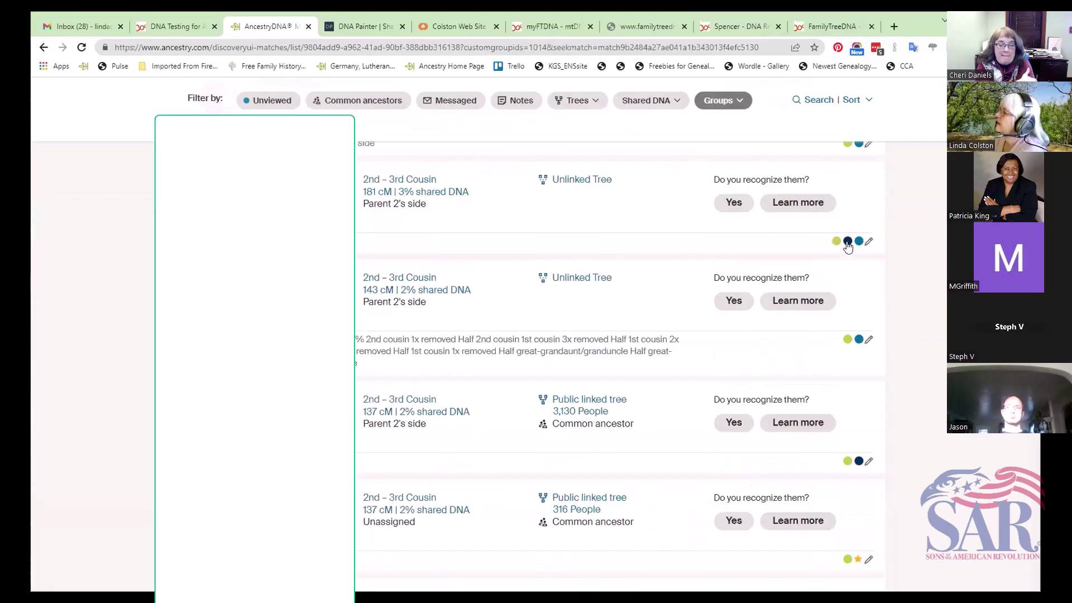
mouse_move(847, 246)
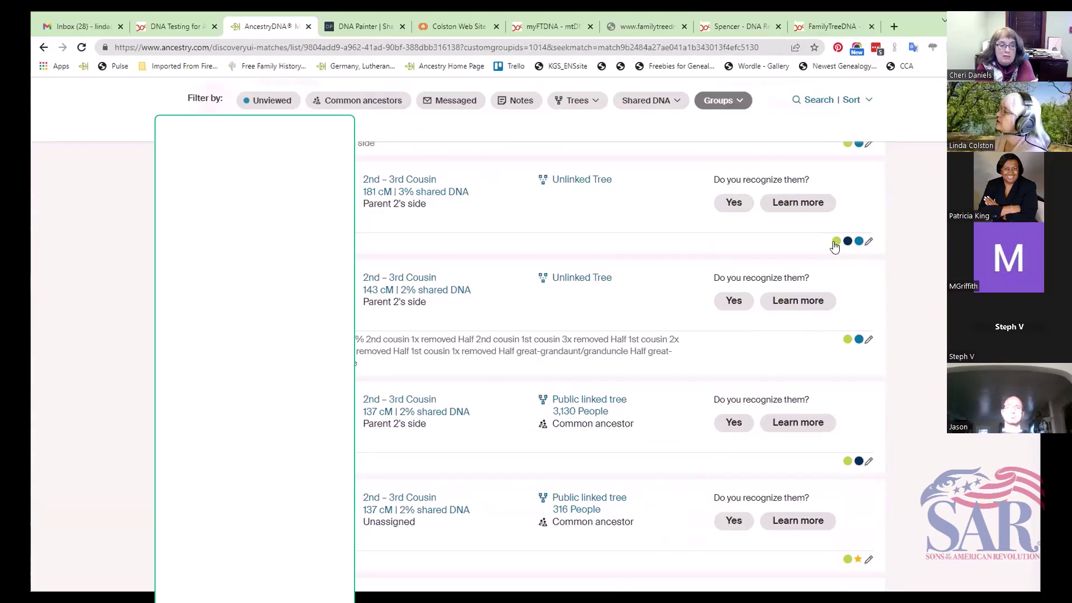
scroll(888, 352, "down", 10)
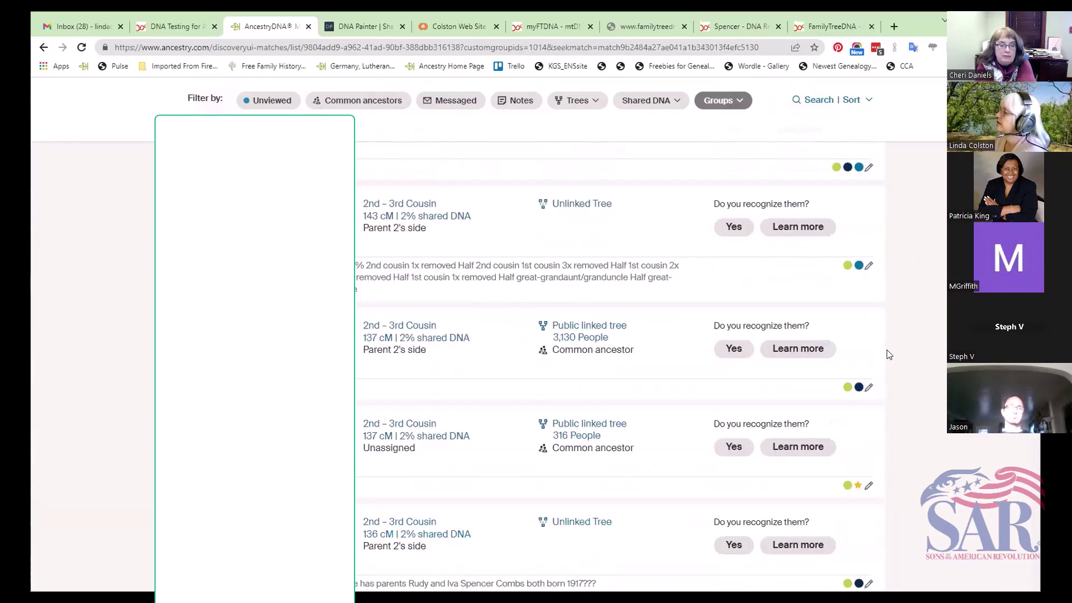
scroll(910, 366, "down", 15)
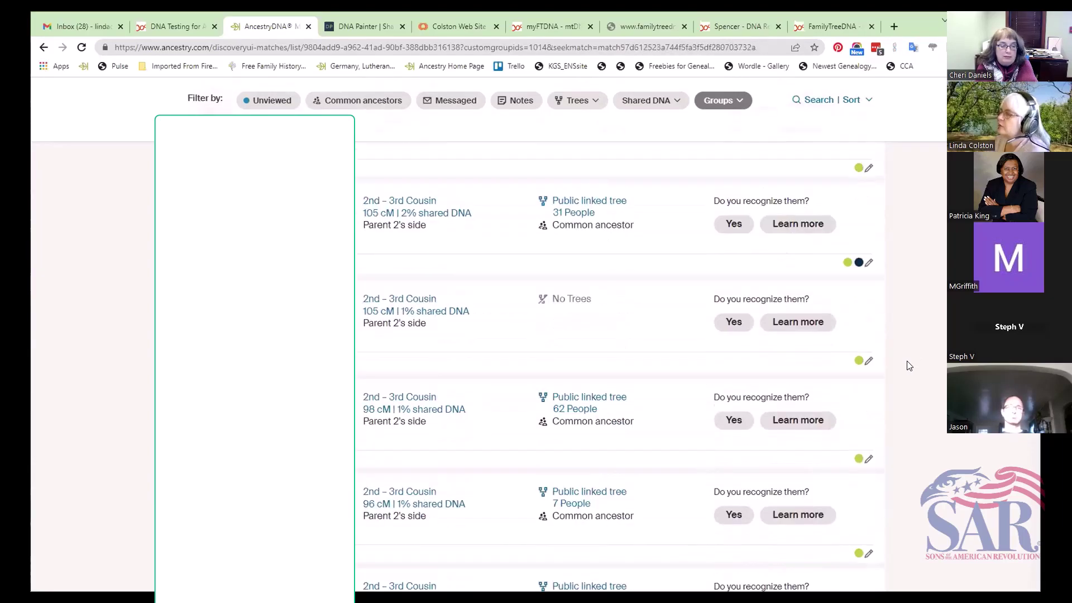
scroll(909, 366, "down", 10)
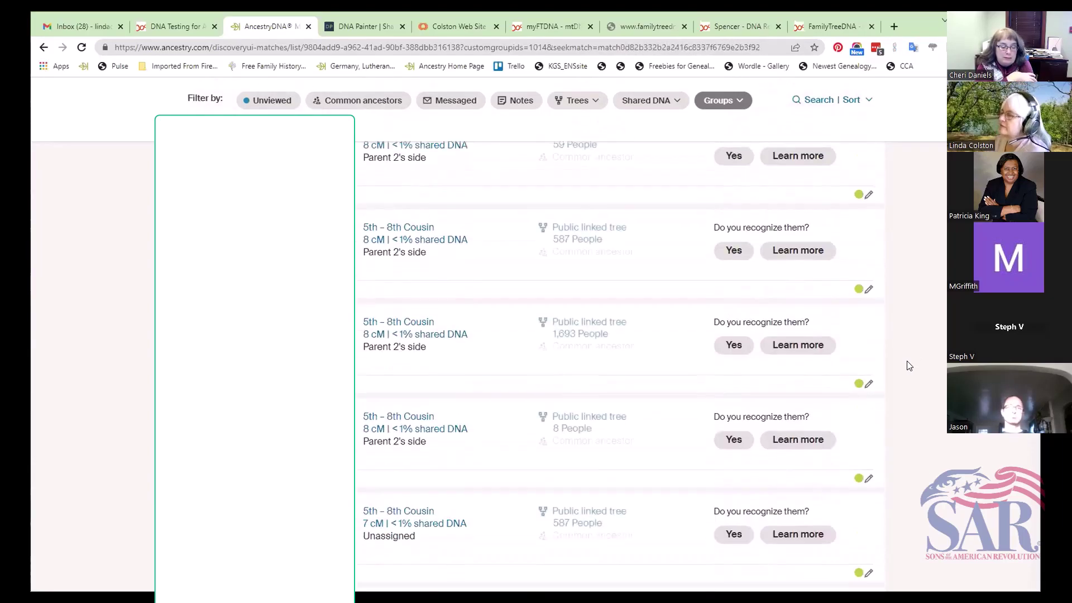